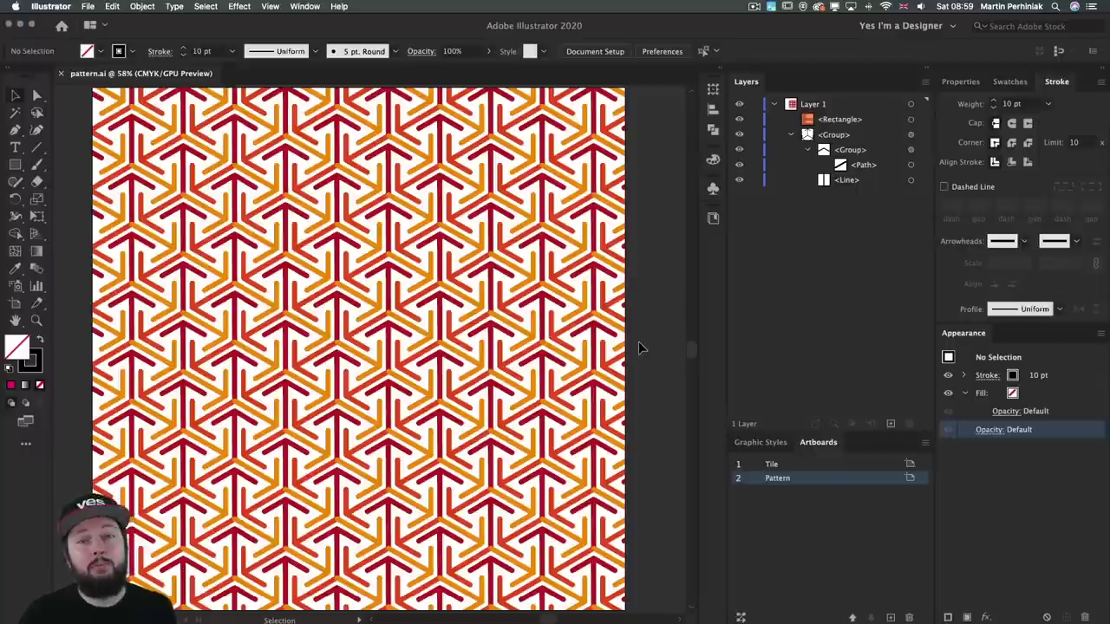
Fit the Tile artboard with the black three-armed motif in the window.
{"action": "left_click", "coordinate": [766, 467]}
{"action": "double_click", "coordinate": [767, 466]}
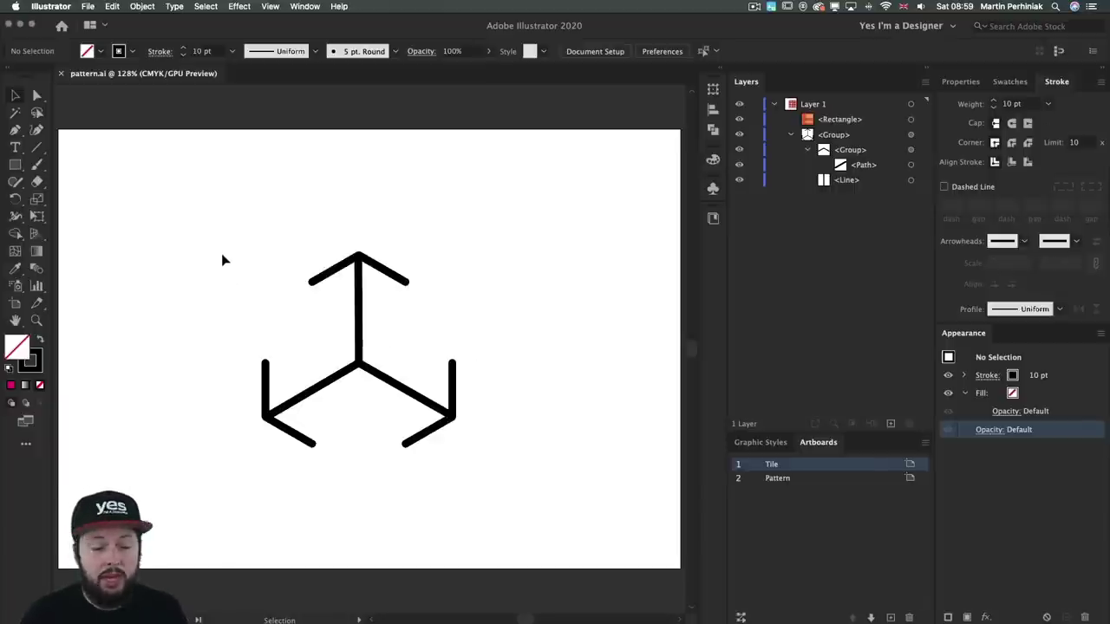
Zoom in on the motif, try dragging the upper-left arm's end point, then undo it.
{"action": "key", "text": "z"}
{"action": "left_click_drag", "start_coordinate": [299, 326], "coordinate": [372, 347]}
{"action": "key", "text": "a"}
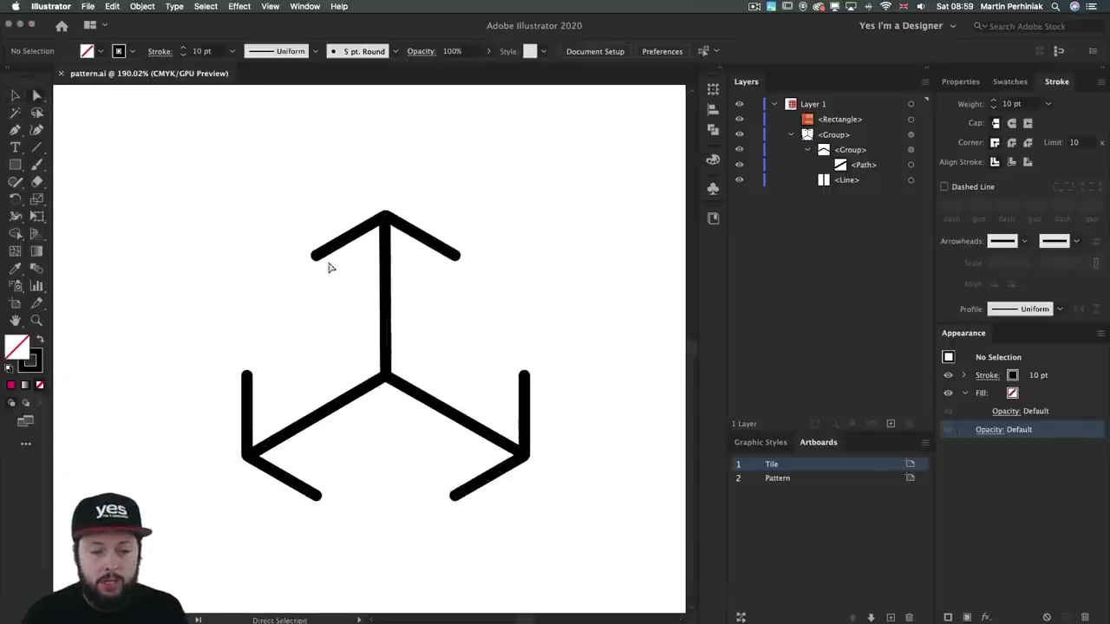
{"action": "left_click", "coordinate": [316, 256]}
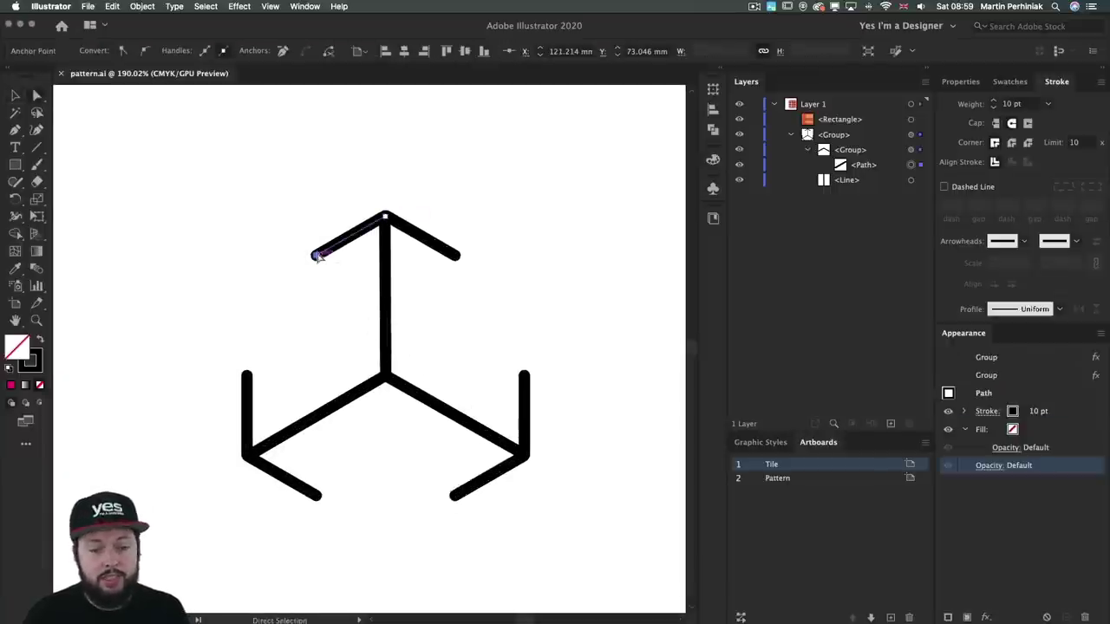
{"action": "left_click_drag", "start_coordinate": [318, 255], "coordinate": [298, 315]}
{"action": "key", "text": "cmd+z"}
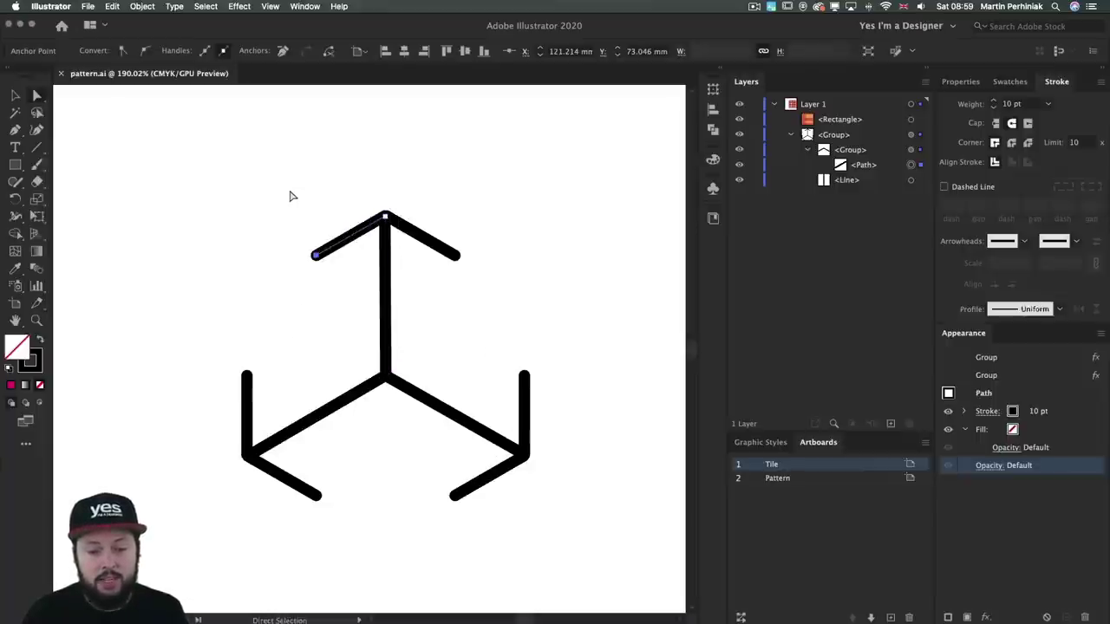
Select the top point and vertical arm, try moving them, and return to the Selection tool.
{"action": "left_click_drag", "start_coordinate": [290, 194], "coordinate": [408, 293]}
{"action": "mouse_move", "coordinate": [385, 217]}
{"action": "left_mouse_down"}
{"action": "mouse_move", "coordinate": [387, 127]}
{"action": "mouse_move", "coordinate": [387, 299]}
{"action": "mouse_move", "coordinate": [387, 173]}
{"action": "mouse_move", "coordinate": [347, 183]}
{"action": "mouse_move", "coordinate": [380, 211]}
{"action": "mouse_move", "coordinate": [466, 223]}
{"action": "mouse_move", "coordinate": [508, 246]}
{"action": "mouse_move", "coordinate": [488, 256]}
{"action": "mouse_move", "coordinate": [485, 276]}
{"action": "mouse_move", "coordinate": [343, 252]}
{"action": "mouse_move", "coordinate": [396, 192]}
{"action": "mouse_move", "coordinate": [461, 203]}
{"action": "left_mouse_up"}
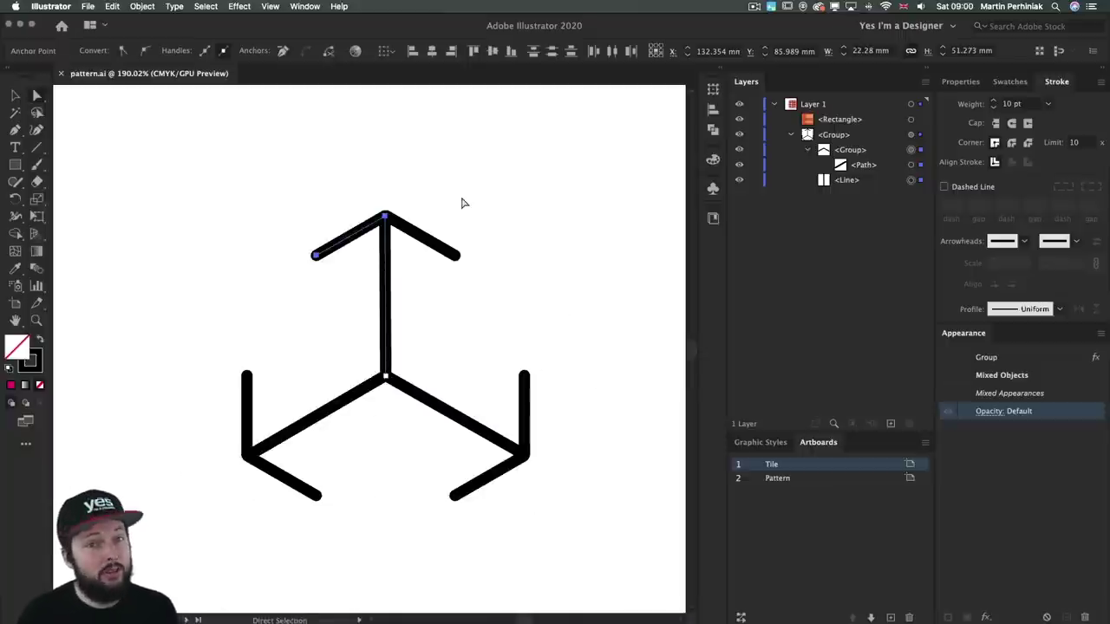
{"action": "key", "text": "v"}
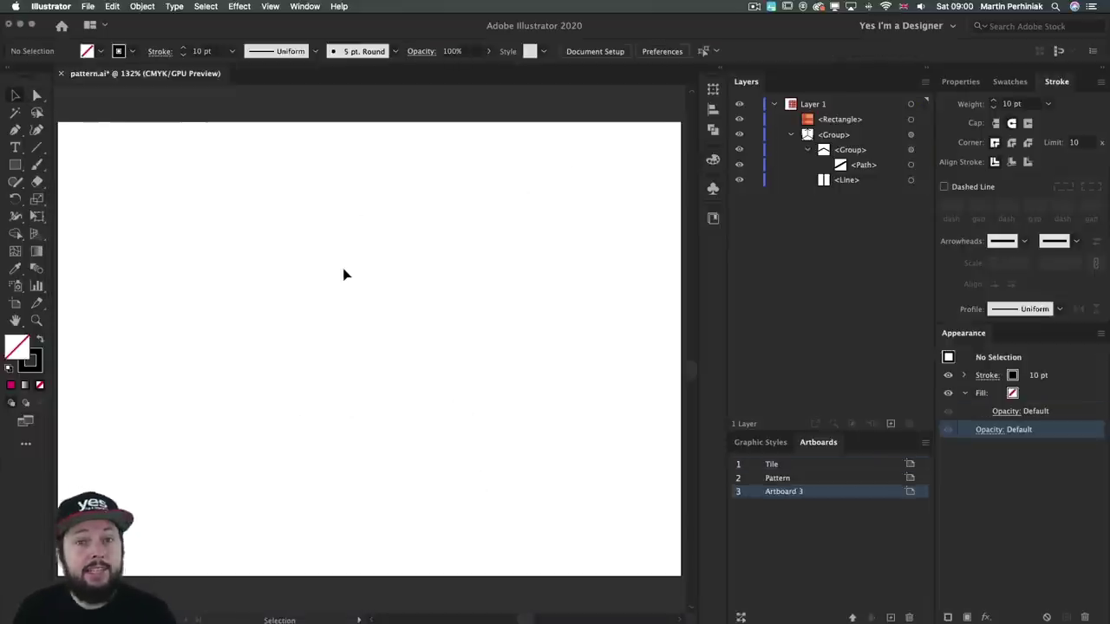
Draw a vertical line on Artboard 3 with the Line Segment tool.
{"action": "left_click", "coordinate": [37, 147]}
{"action": "left_click_drag", "start_coordinate": [355, 234], "coordinate": [355, 356]}
{"action": "key", "text": "v"}
{"action": "left_click", "coordinate": [415, 234]}
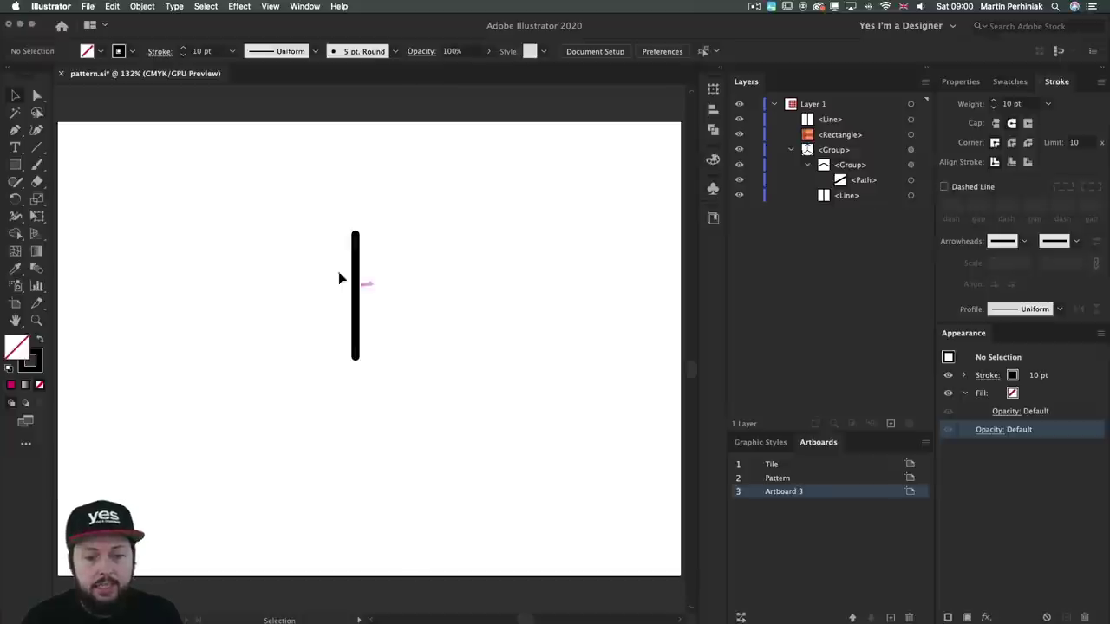
Zoom in around the vertical line, select it, and zoom back out to 200%.
{"action": "key", "text": "z"}
{"action": "left_click_drag", "start_coordinate": [310, 248], "coordinate": [419, 265]}
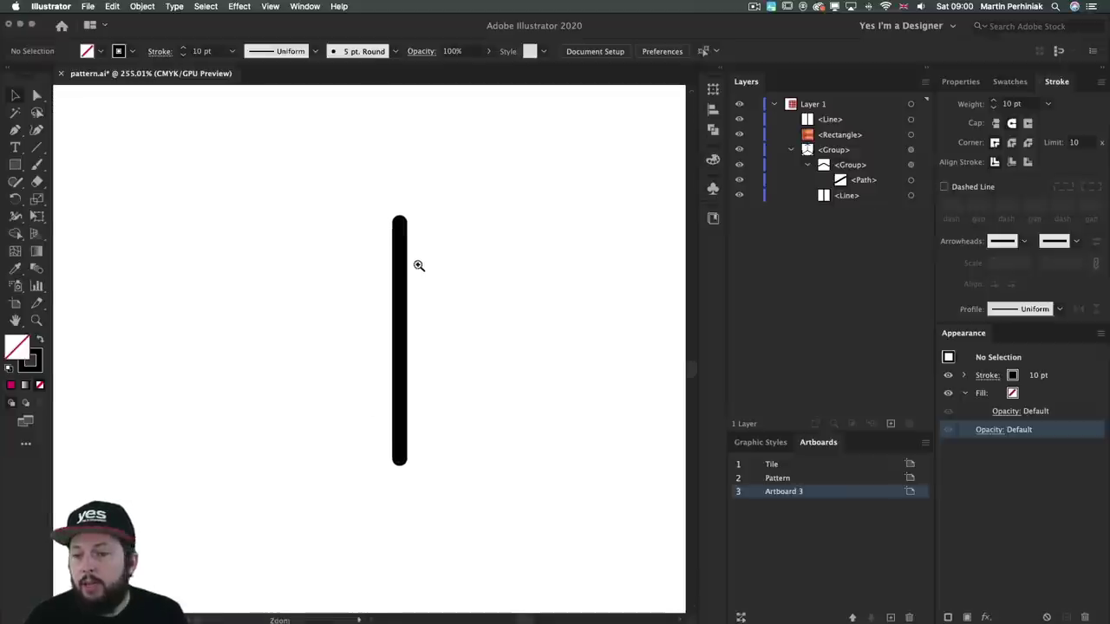
{"action": "key", "text": "v"}
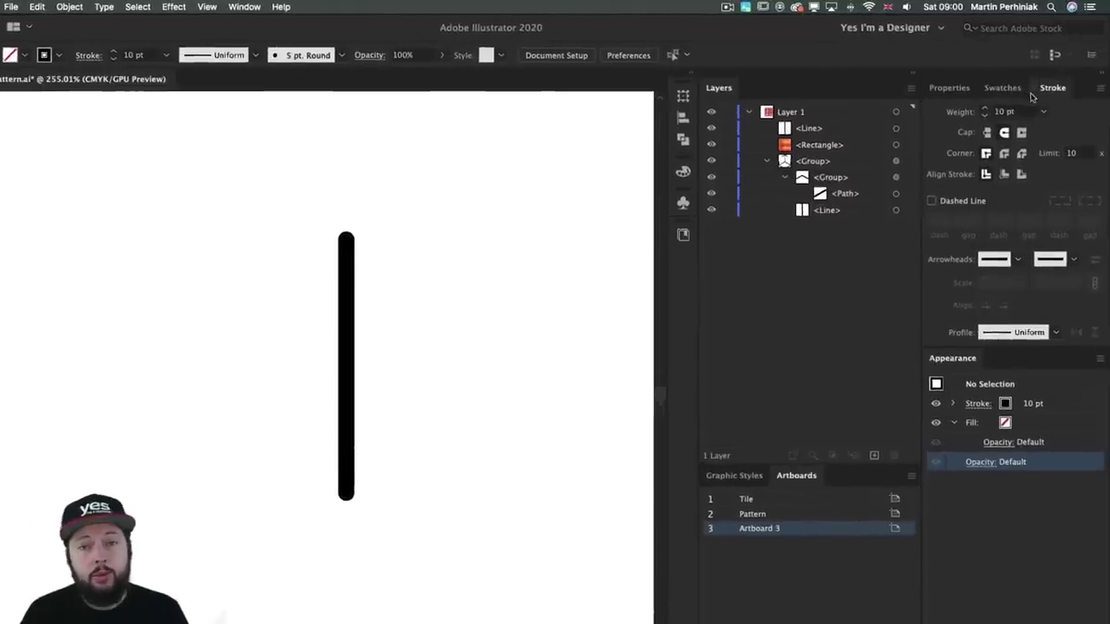
{"action": "key", "text": "super+alt+a"}
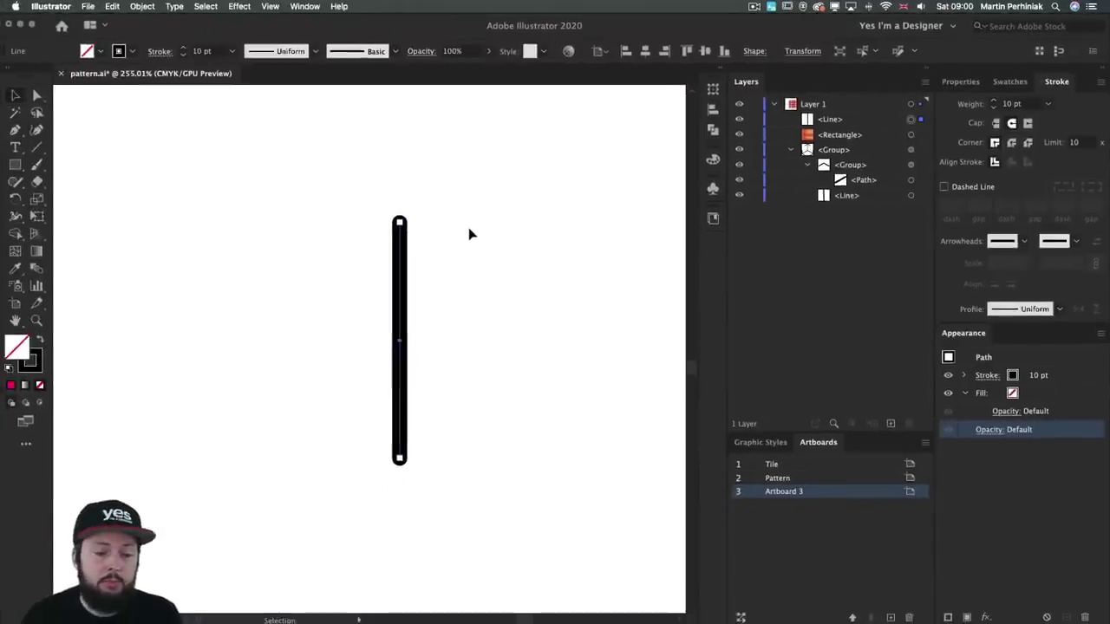
{"action": "key", "text": "super+minus"}
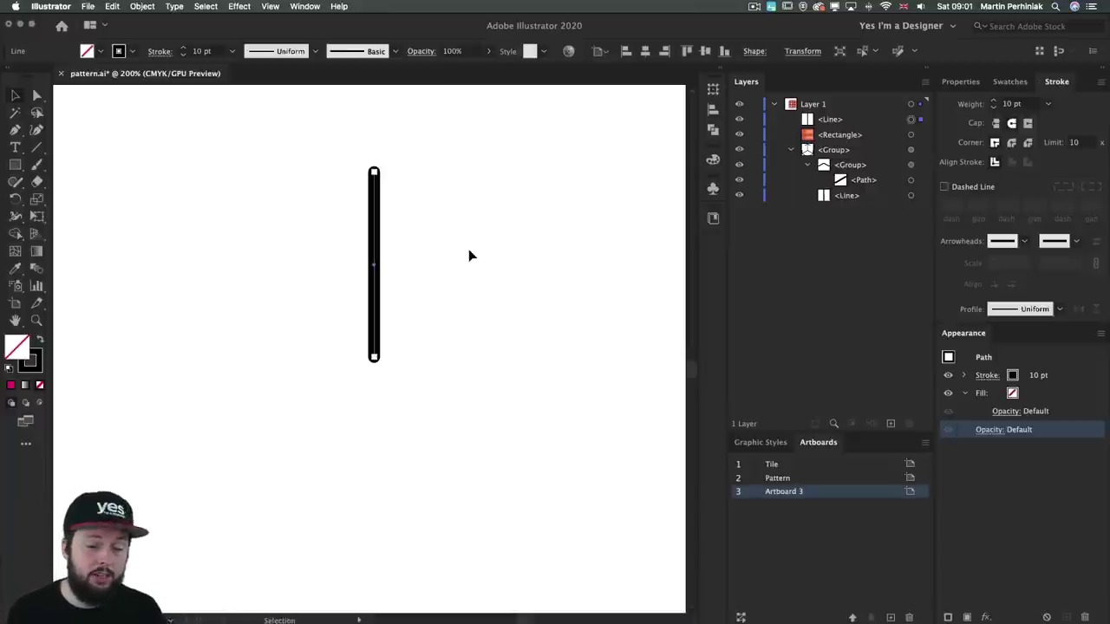
Apply a Transform effect with 2 copies at 120° to turn the line into three arms.
{"action": "left_click", "coordinate": [225, 7]}
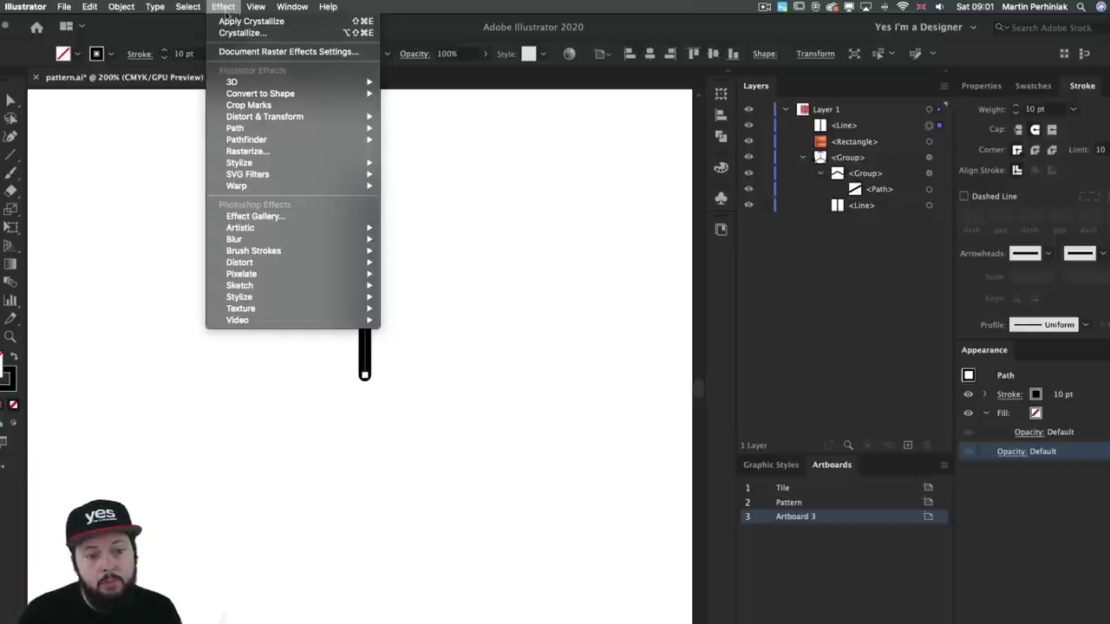
{"action": "mouse_move", "coordinate": [260, 115]}
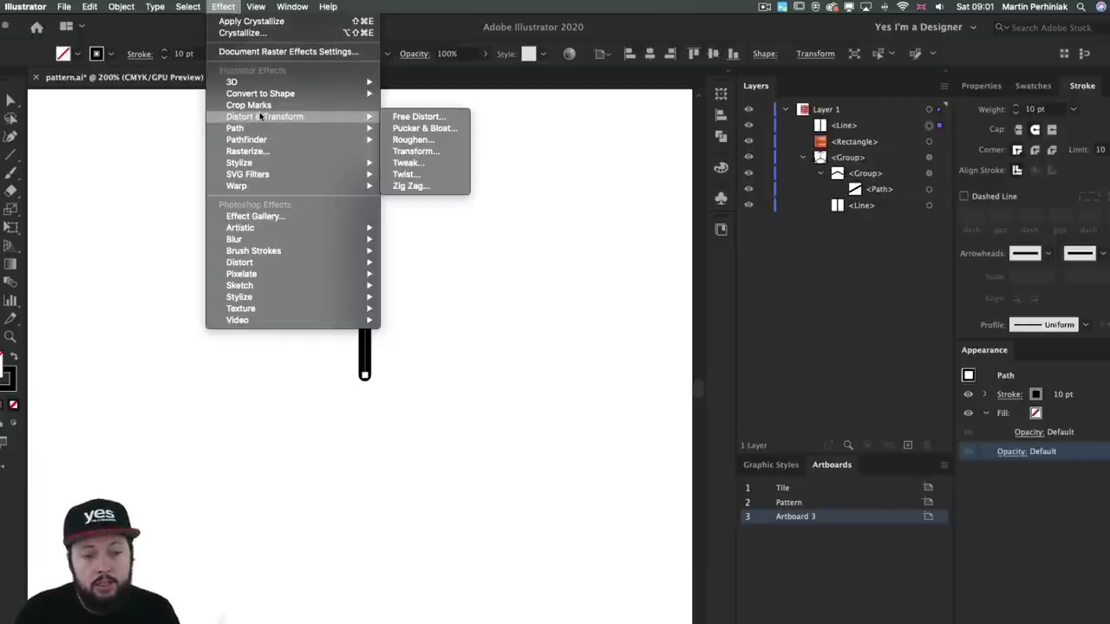
{"action": "left_click", "coordinate": [426, 152]}
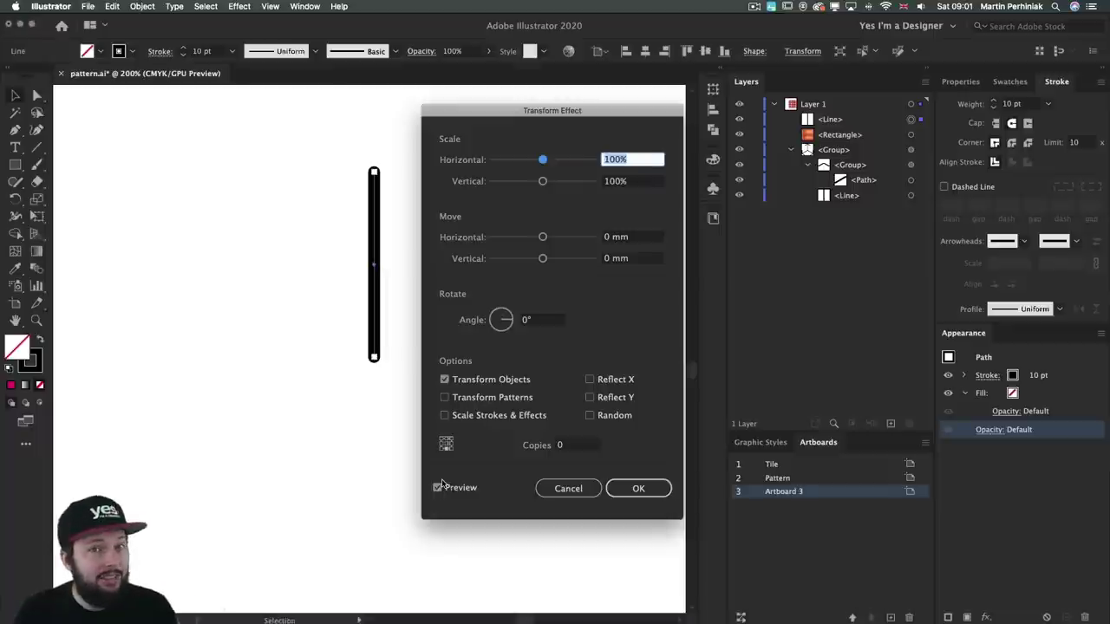
{"action": "left_click", "coordinate": [569, 446]}
{"action": "type", "text": "2"}
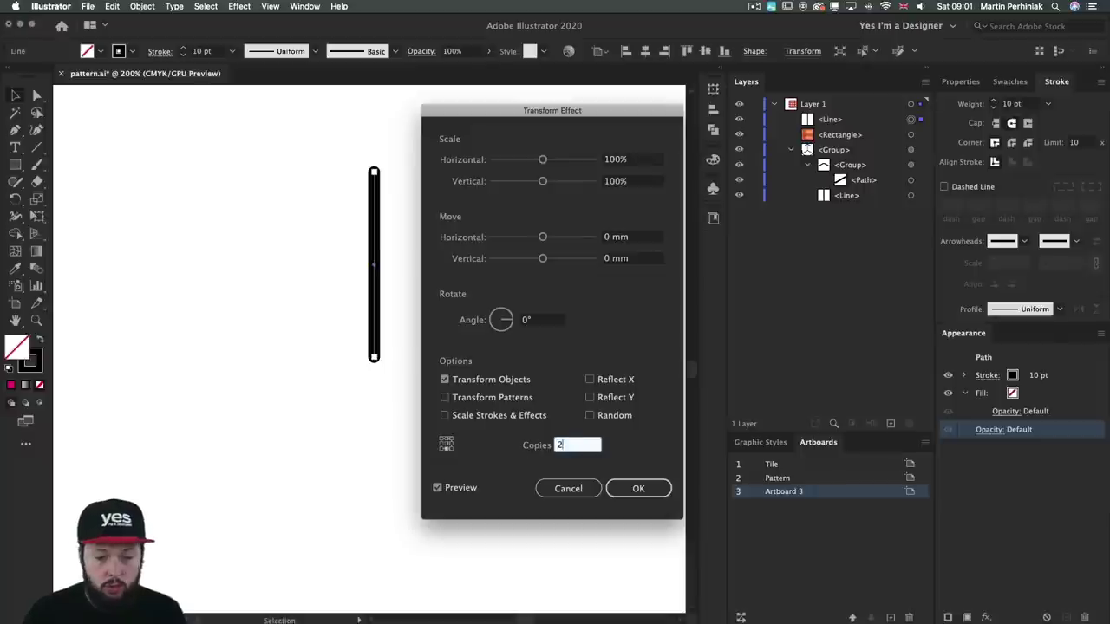
{"action": "left_click", "coordinate": [502, 322]}
{"action": "type", "text": "120"}
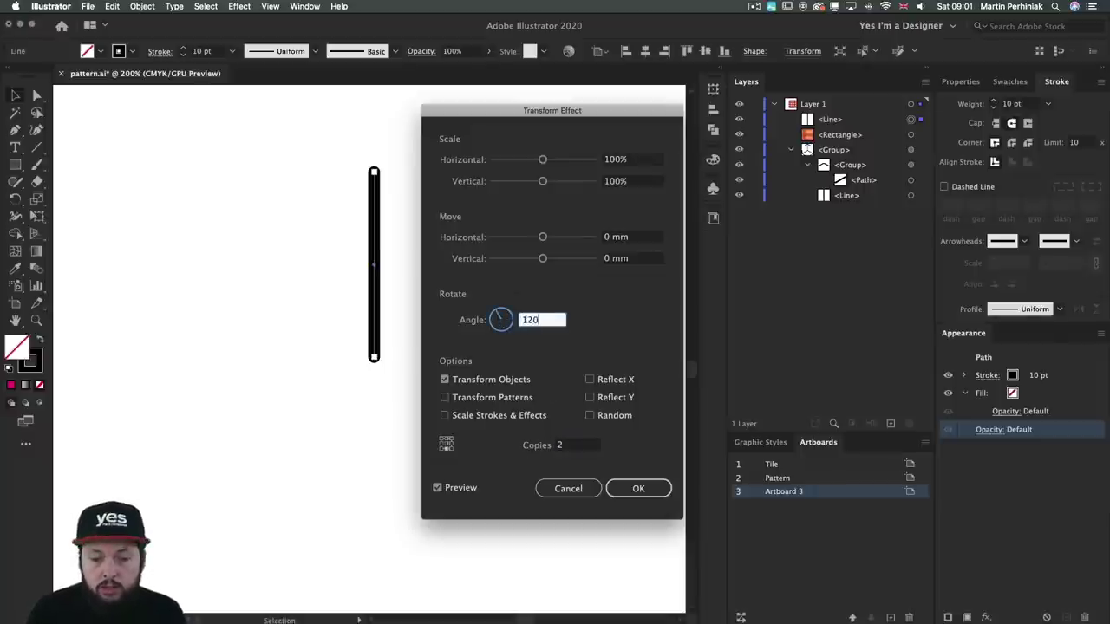
{"action": "key", "text": "Tab"}
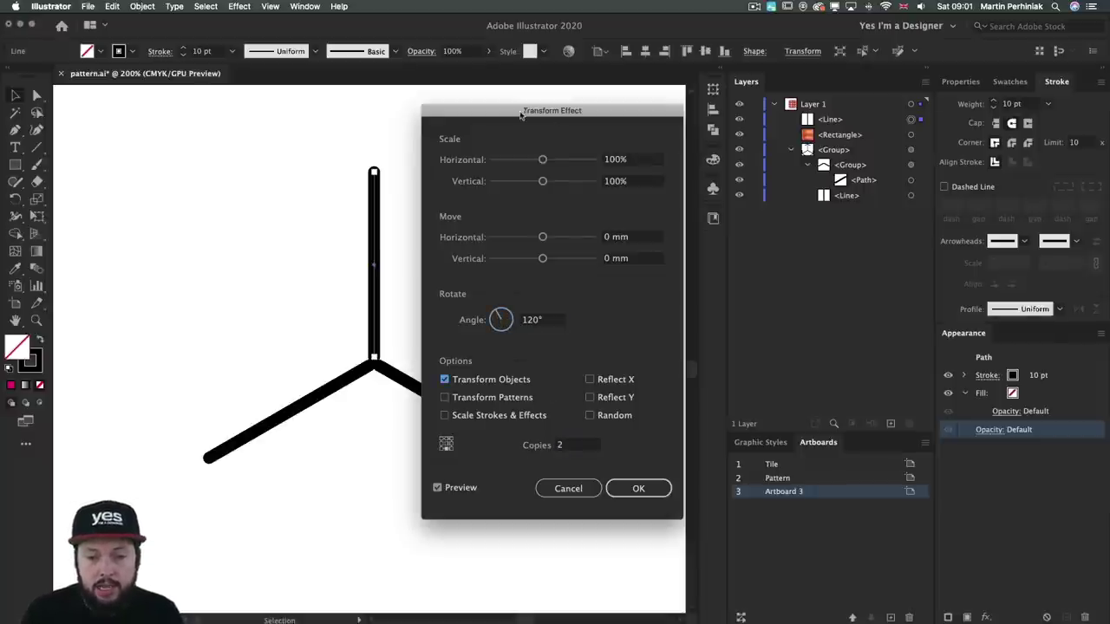
{"action": "left_click_drag", "start_coordinate": [522, 115], "coordinate": [664, 115]}
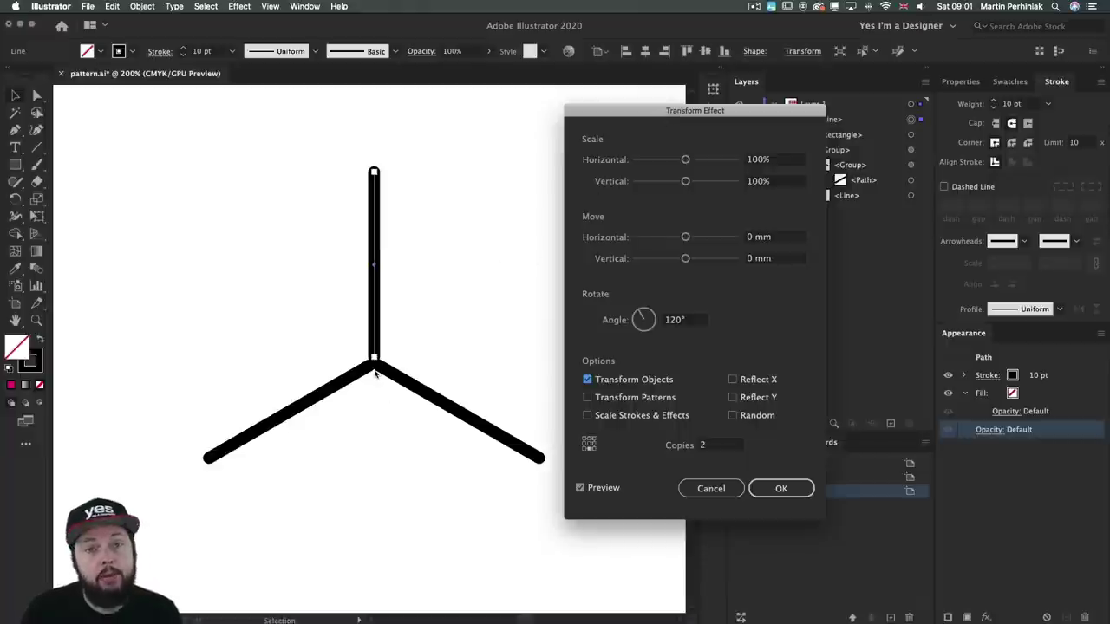
{"action": "left_click", "coordinate": [776, 236]}
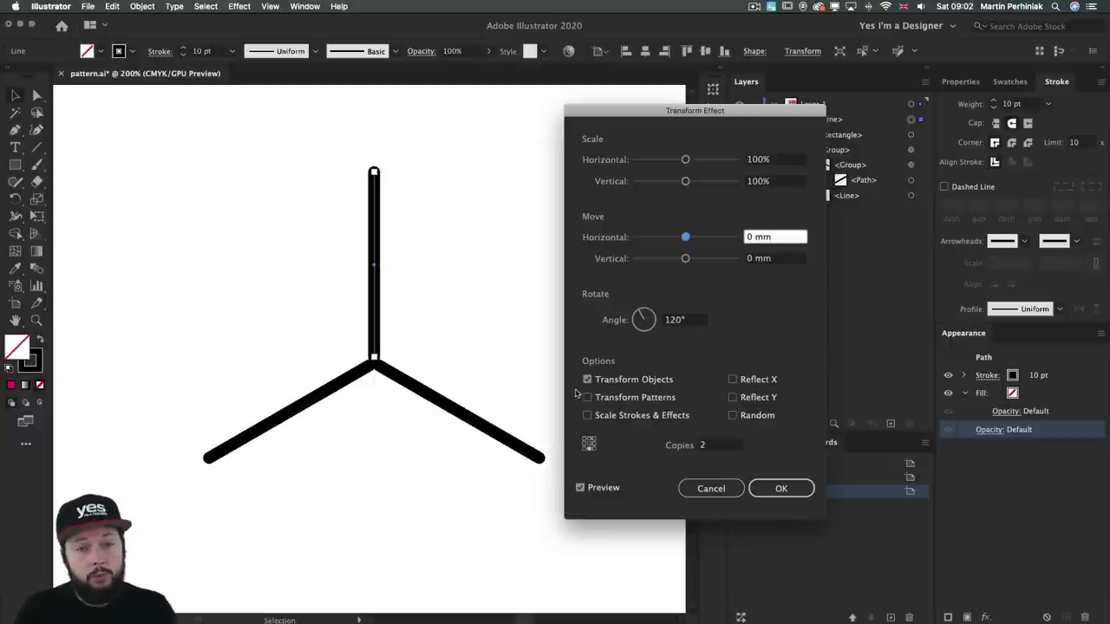
{"action": "left_click", "coordinate": [780, 490]}
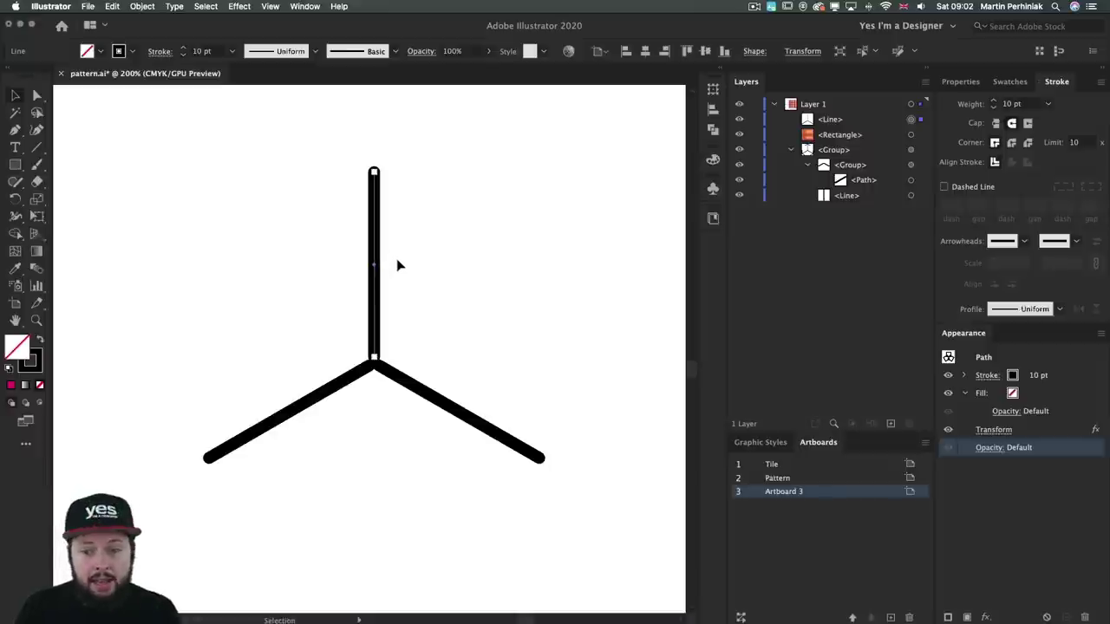
Give the stroke butt caps and drag the line's top end point to resize the arms.
{"action": "left_click", "coordinate": [996, 124]}
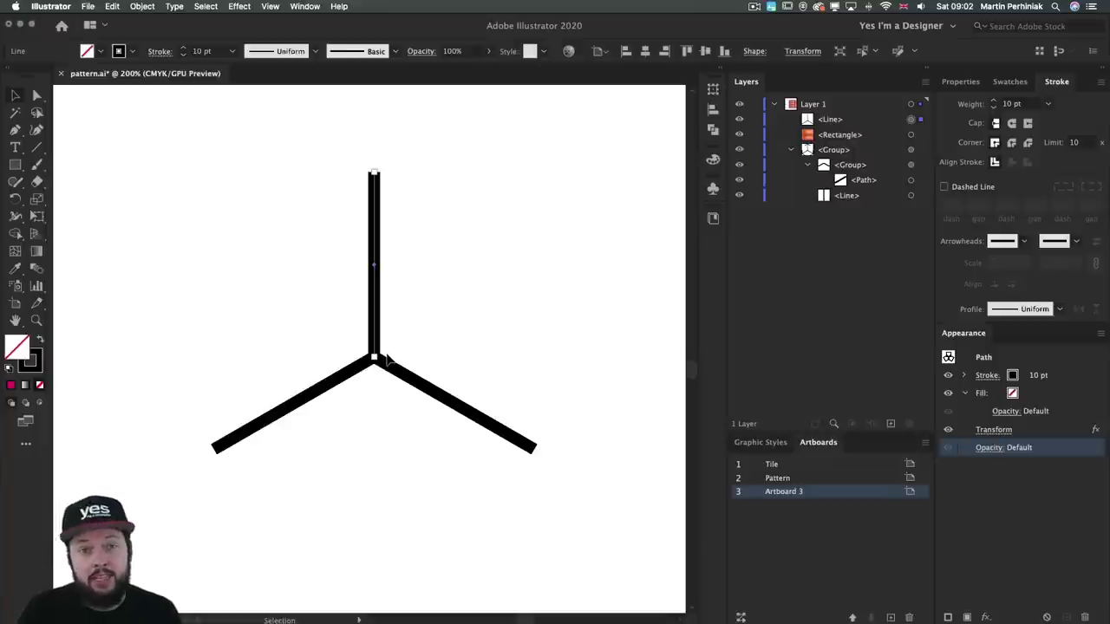
{"action": "key", "text": "a"}
{"action": "left_click_drag", "start_coordinate": [356, 144], "coordinate": [416, 205]}
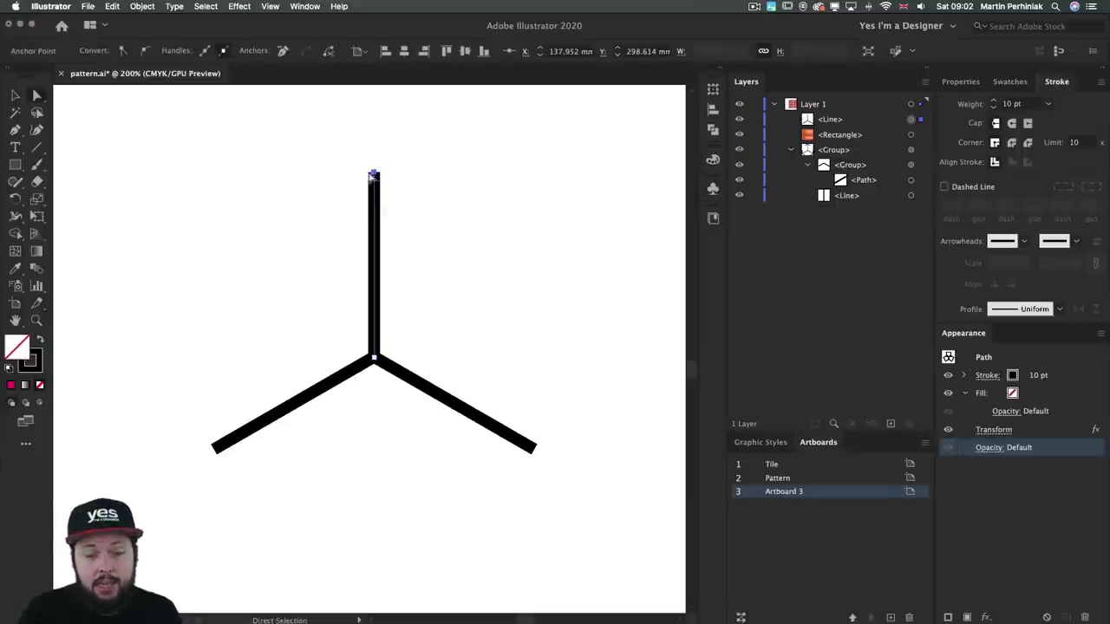
{"action": "left_click_drag", "start_coordinate": [372, 176], "coordinate": [375, 205]}
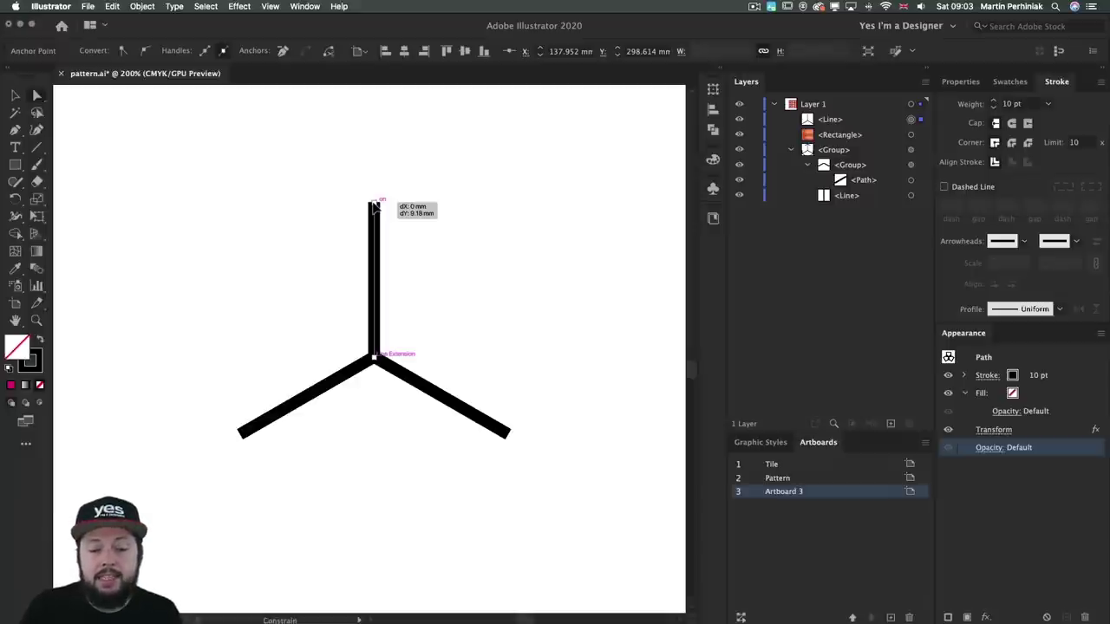
Finish the arm edit, delete a stray diagonal line, and move the Y shape about 13.41 mm lower.
{"action": "left_click_drag", "start_coordinate": [375, 206], "coordinate": [375, 207]}
{"action": "left_click", "coordinate": [580, 275]}
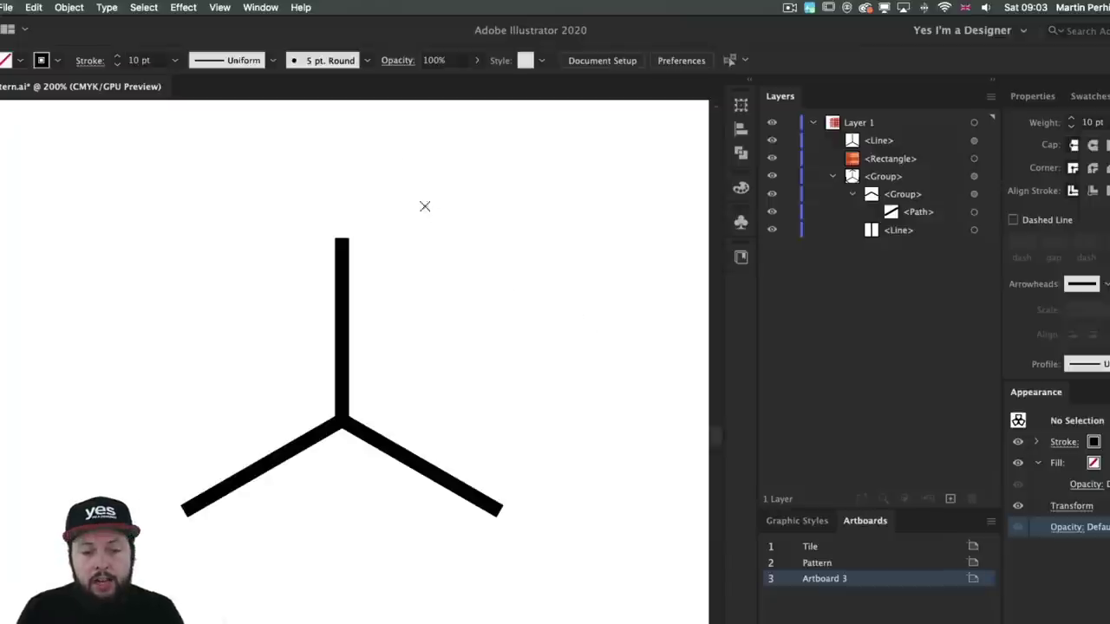
{"action": "mouse_move", "coordinate": [433, 220]}
{"action": "left_mouse_down"}
{"action": "mouse_move", "coordinate": [577, 361]}
{"action": "mouse_move", "coordinate": [604, 321]}
{"action": "left_mouse_up"}
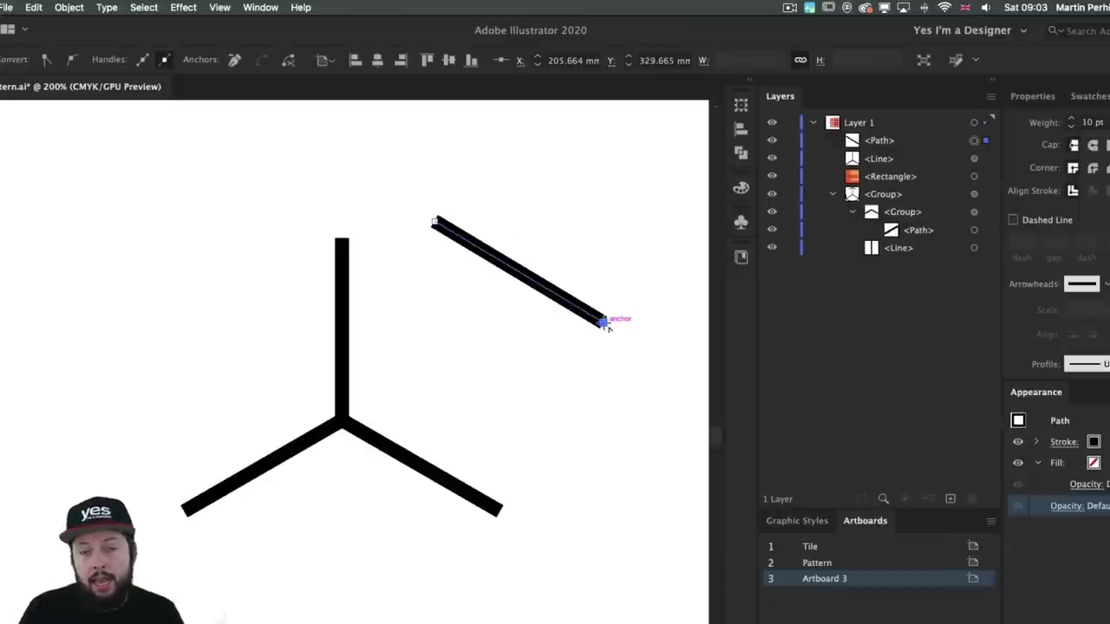
{"action": "left_click", "coordinate": [436, 222]}
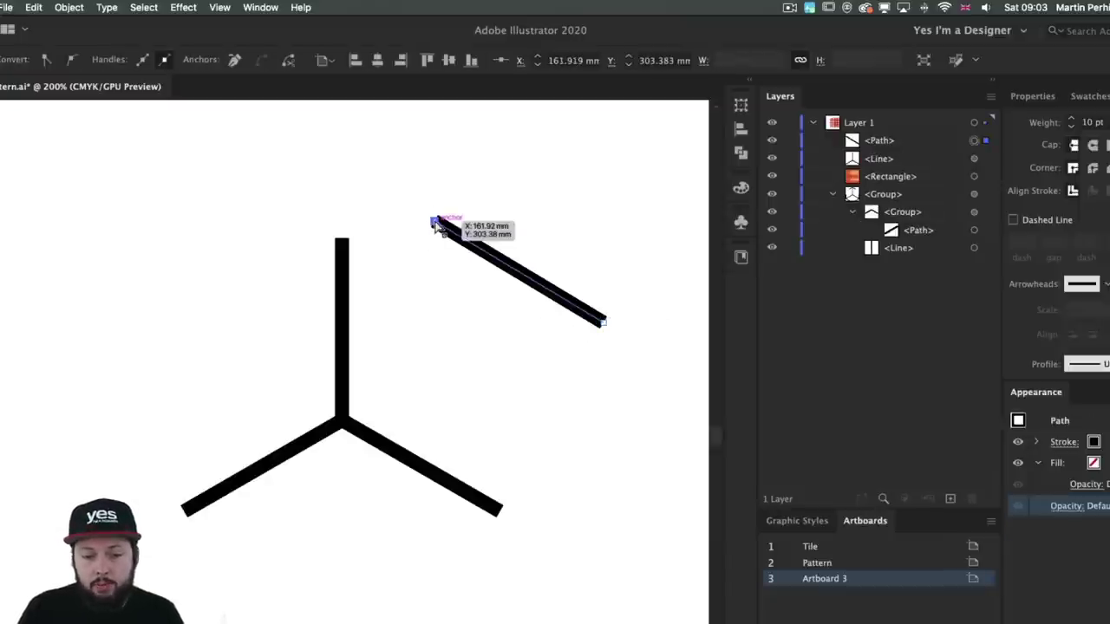
{"action": "left_click_drag", "start_coordinate": [435, 222], "coordinate": [315, 152]}
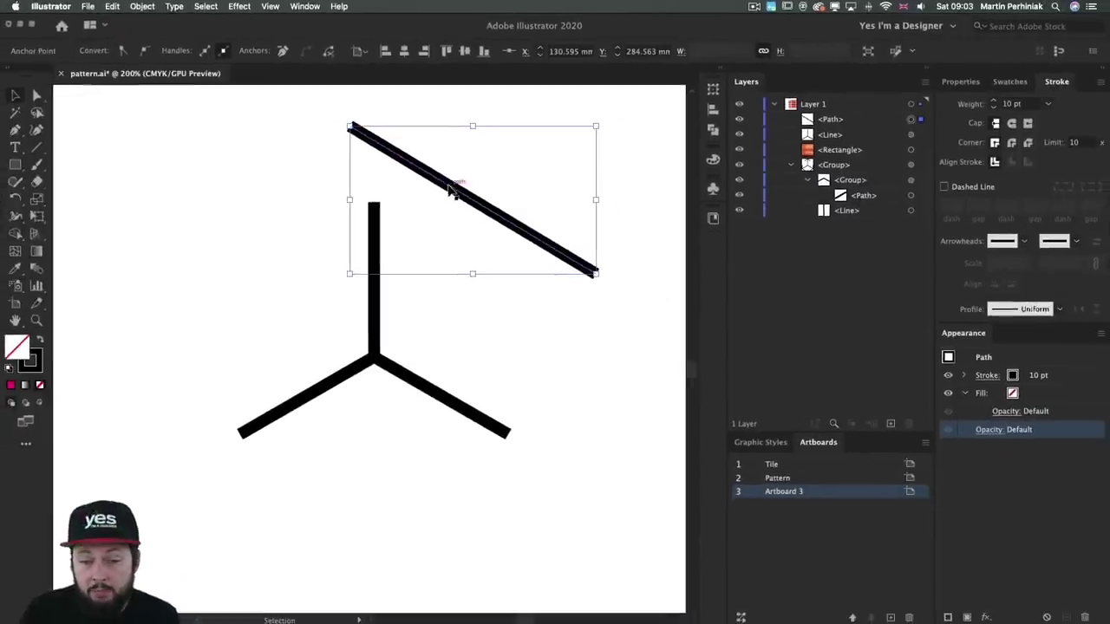
{"action": "key", "text": "Delete"}
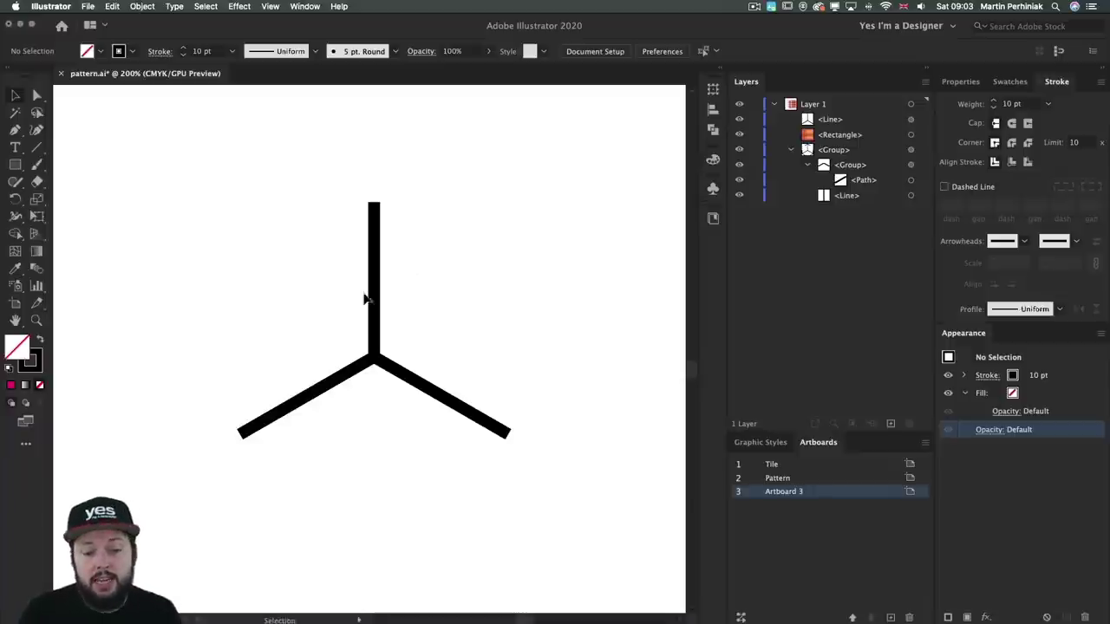
{"action": "left_click_drag", "start_coordinate": [378, 290], "coordinate": [375, 331]}
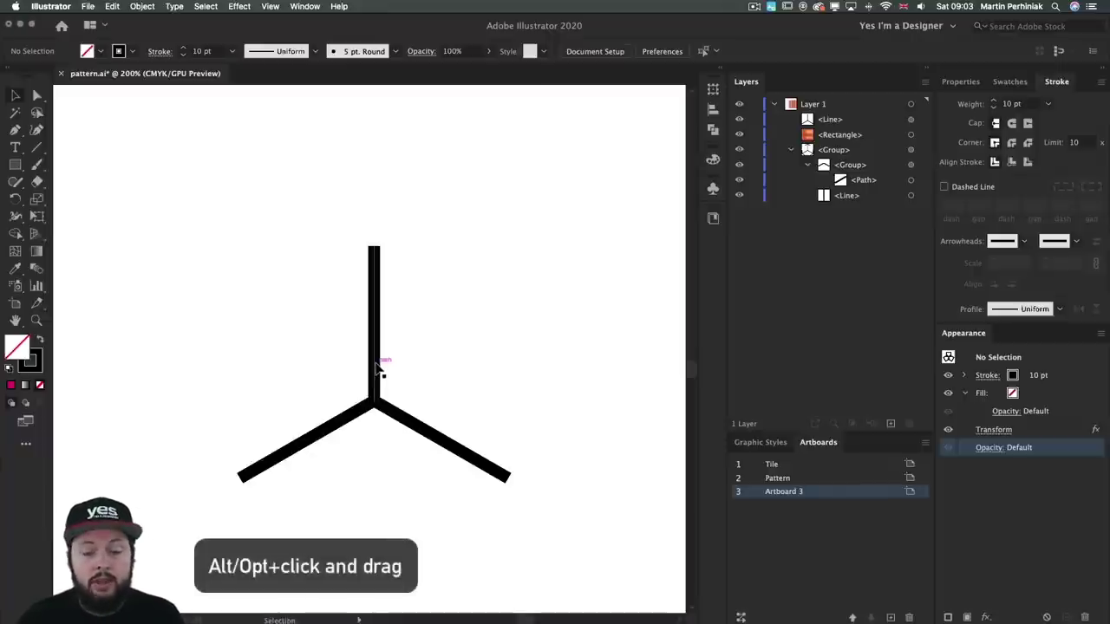
Duplicate the Y shape directly above the original and check the shared stem joint in Outline view.
{"action": "mouse_move", "coordinate": [374, 368]}
{"action": "left_mouse_down"}
{"action": "mouse_move", "coordinate": [376, 210]}
{"action": "mouse_move", "coordinate": [396, 211]}
{"action": "mouse_move", "coordinate": [394, 237]}
{"action": "mouse_move", "coordinate": [381, 236]}
{"action": "mouse_move", "coordinate": [375, 215]}
{"action": "left_mouse_up"}
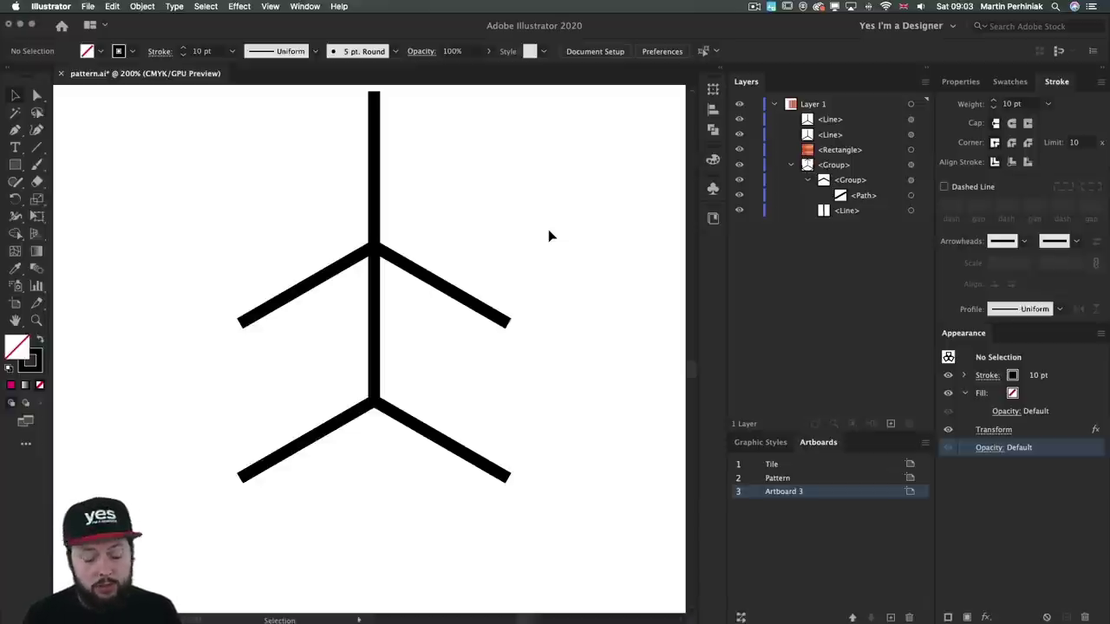
{"action": "key", "text": "super+y"}
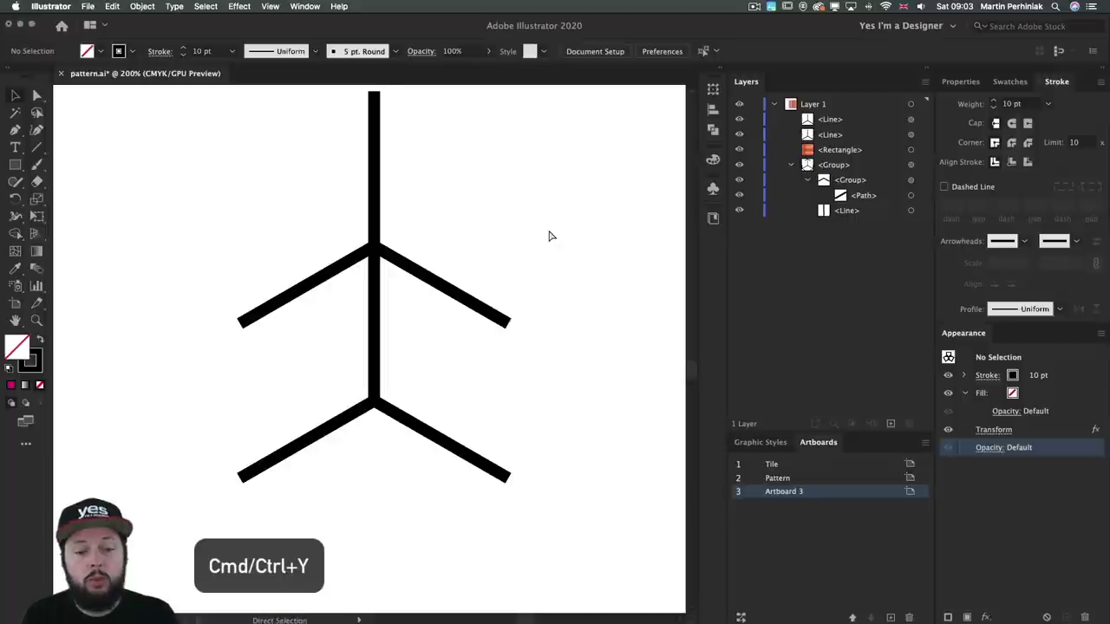
{"action": "key", "text": "super+minus"}
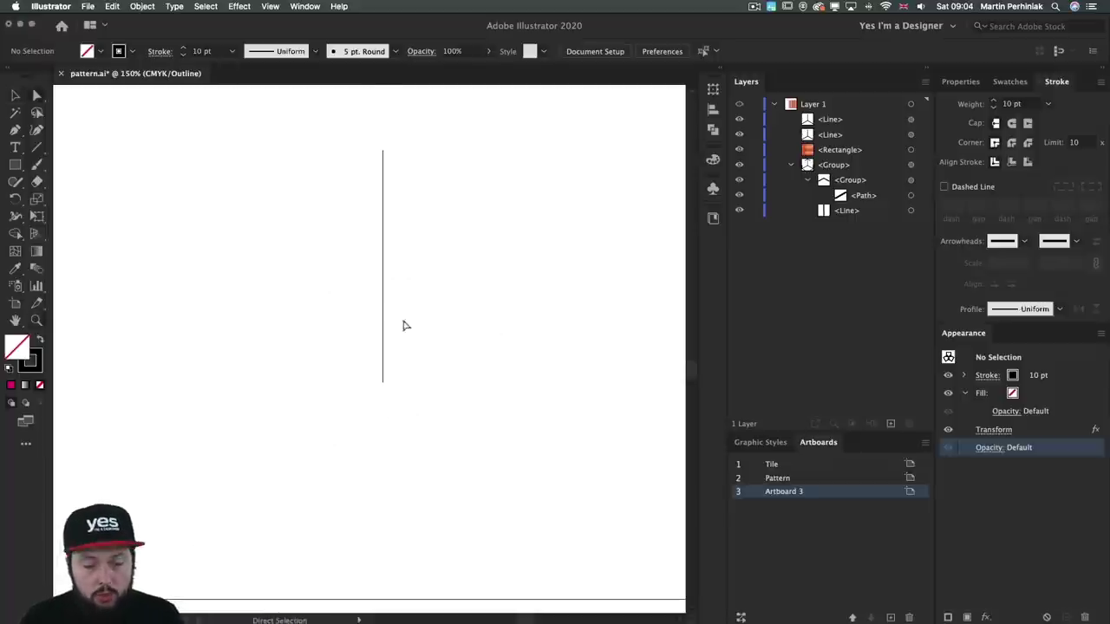
{"action": "left_click_drag", "start_coordinate": [358, 235], "coordinate": [418, 281]}
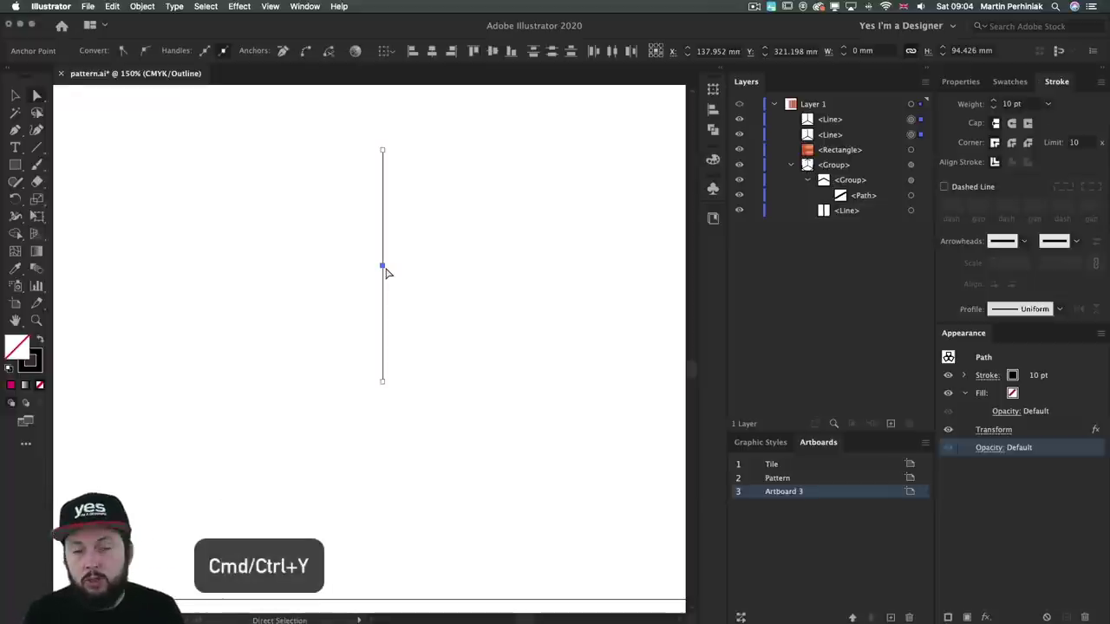
{"action": "key", "text": "super"}
{"action": "key", "text": "super+y"}
{"action": "left_click", "coordinate": [520, 227]}
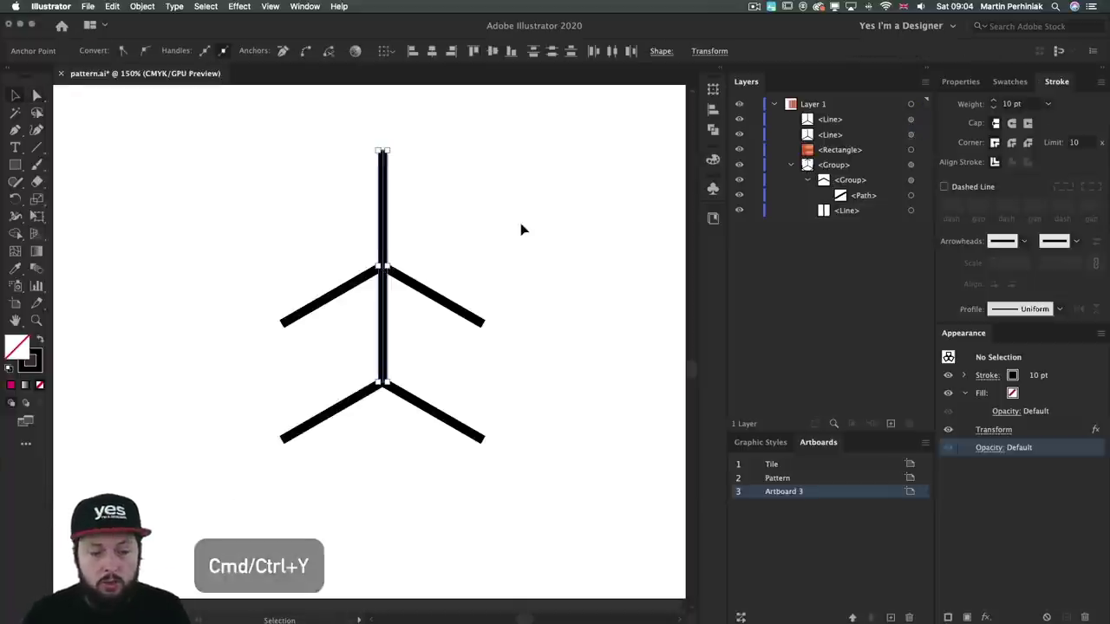
{"action": "key", "text": "super+equal"}
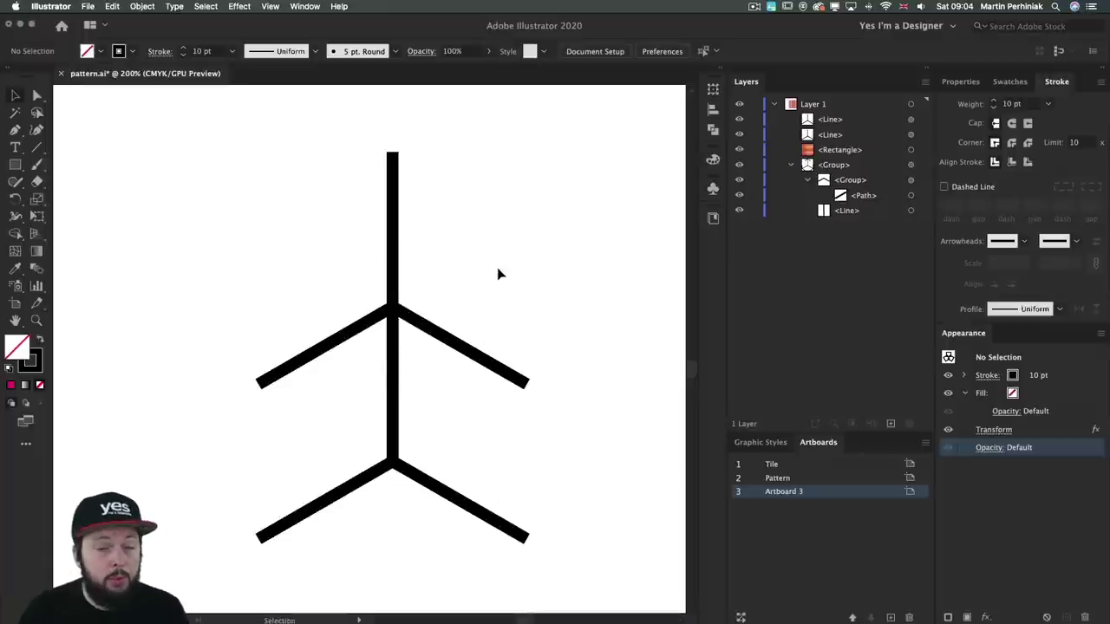
{"action": "left_click", "coordinate": [424, 332]}
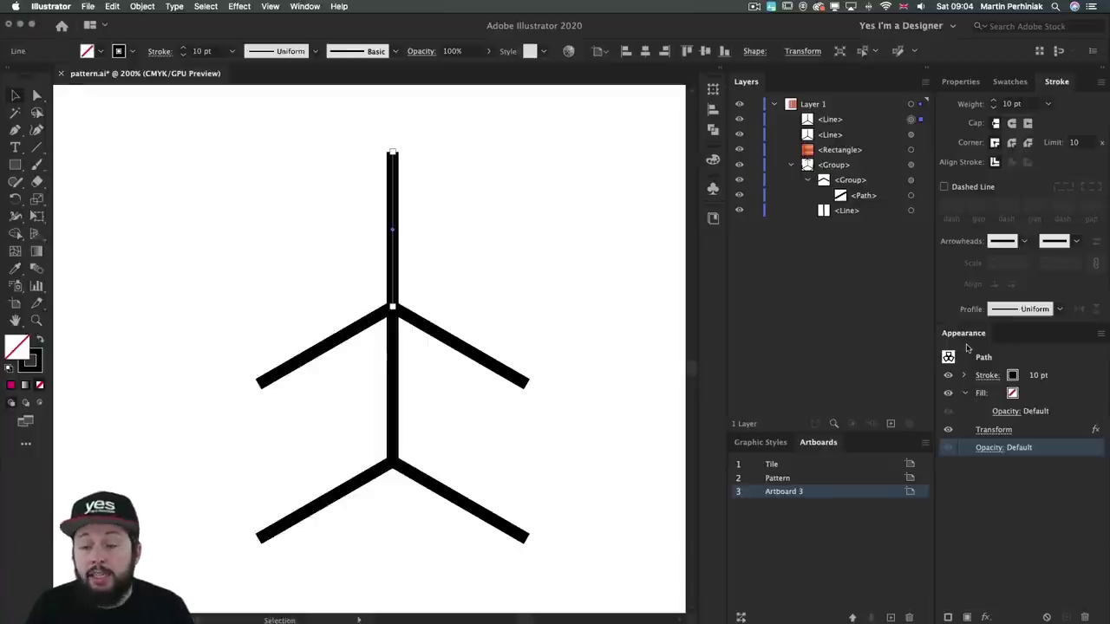
{"action": "left_click", "coordinate": [948, 431]}
{"action": "left_click", "coordinate": [947, 431]}
{"action": "left_click", "coordinate": [947, 431]}
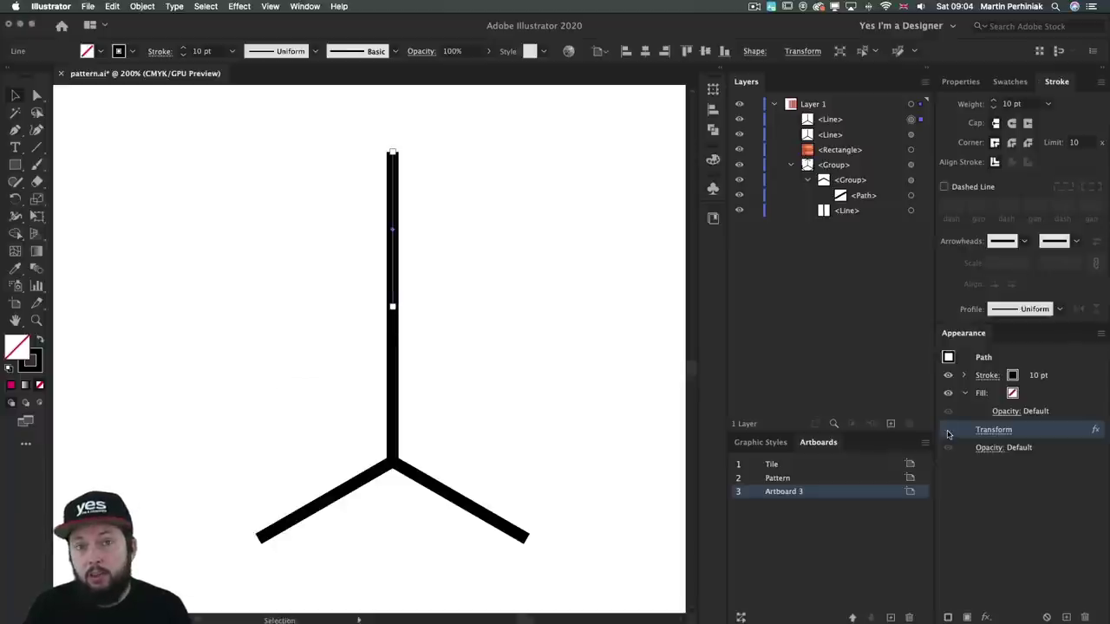
{"action": "left_click", "coordinate": [947, 431]}
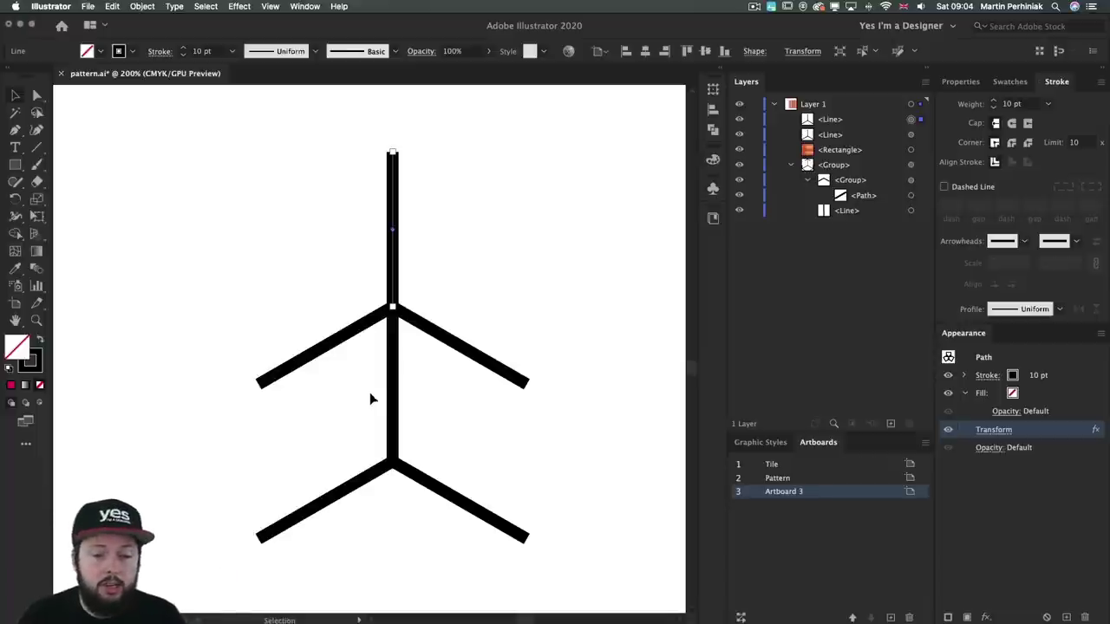
Expand the Y shapes' Transform appearance into real paths and select the upper Y group.
{"action": "left_click", "coordinate": [139, 7]}
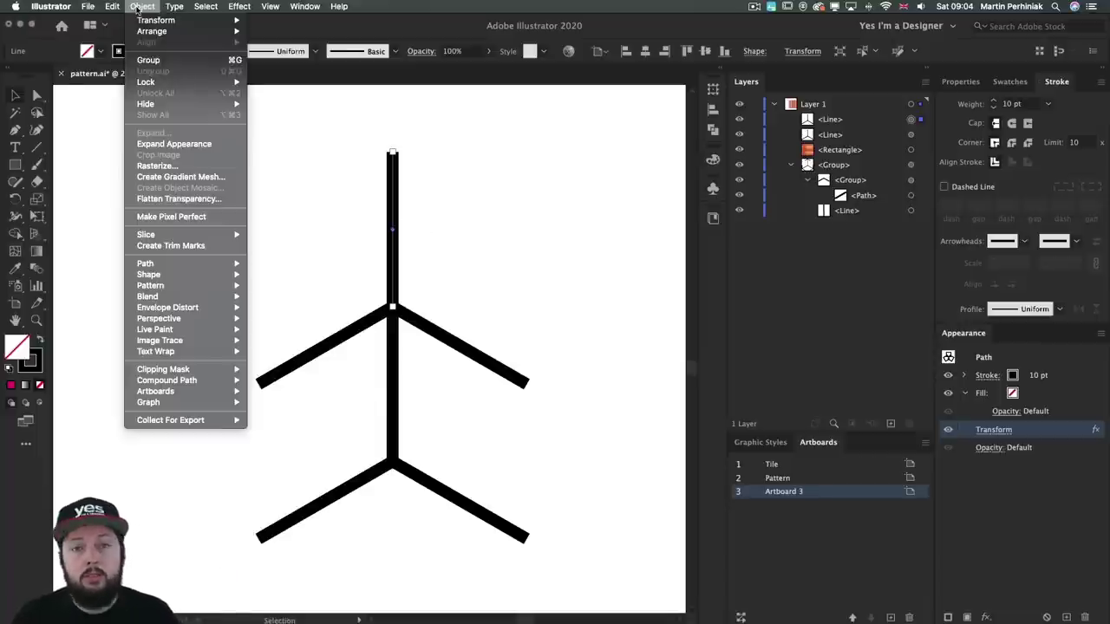
{"action": "left_click", "coordinate": [523, 254]}
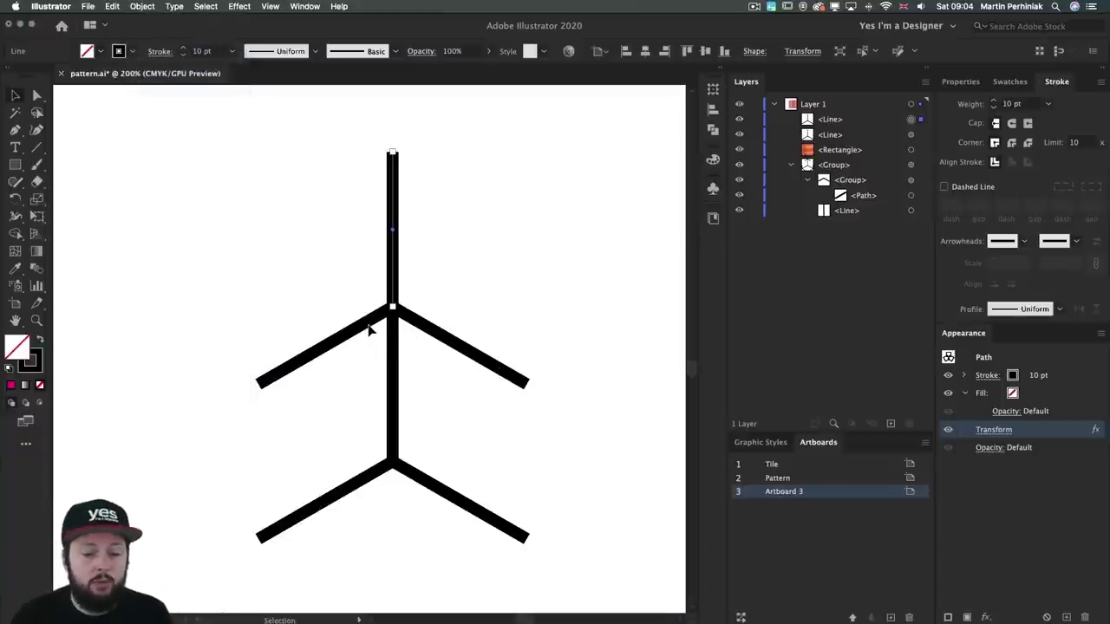
{"action": "left_click", "coordinate": [142, 6]}
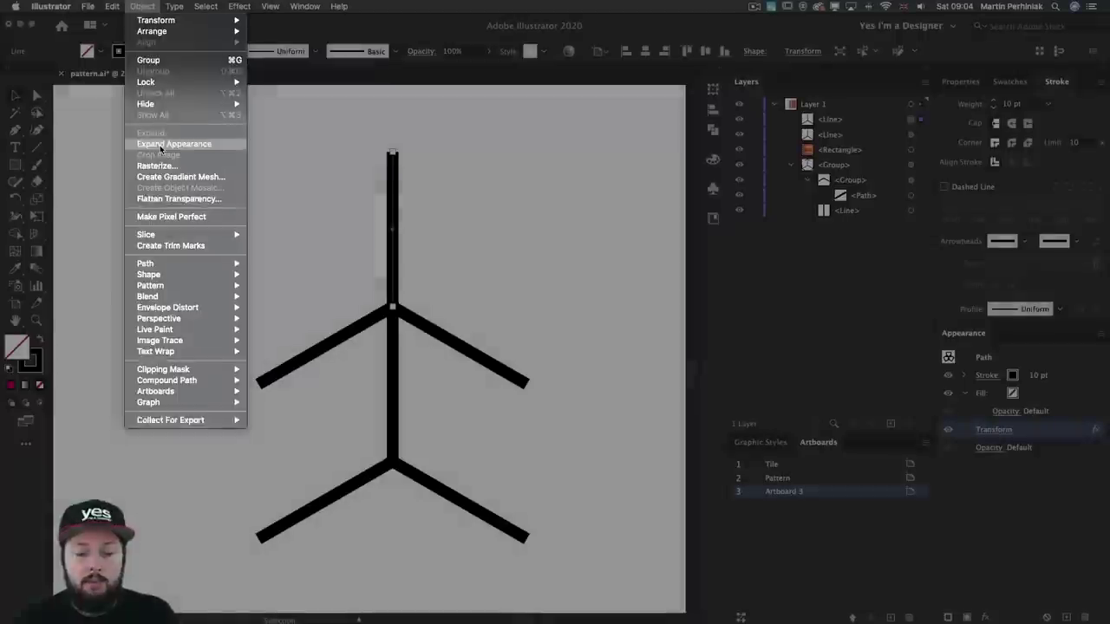
{"action": "left_click", "coordinate": [159, 145]}
{"action": "left_click", "coordinate": [524, 346]}
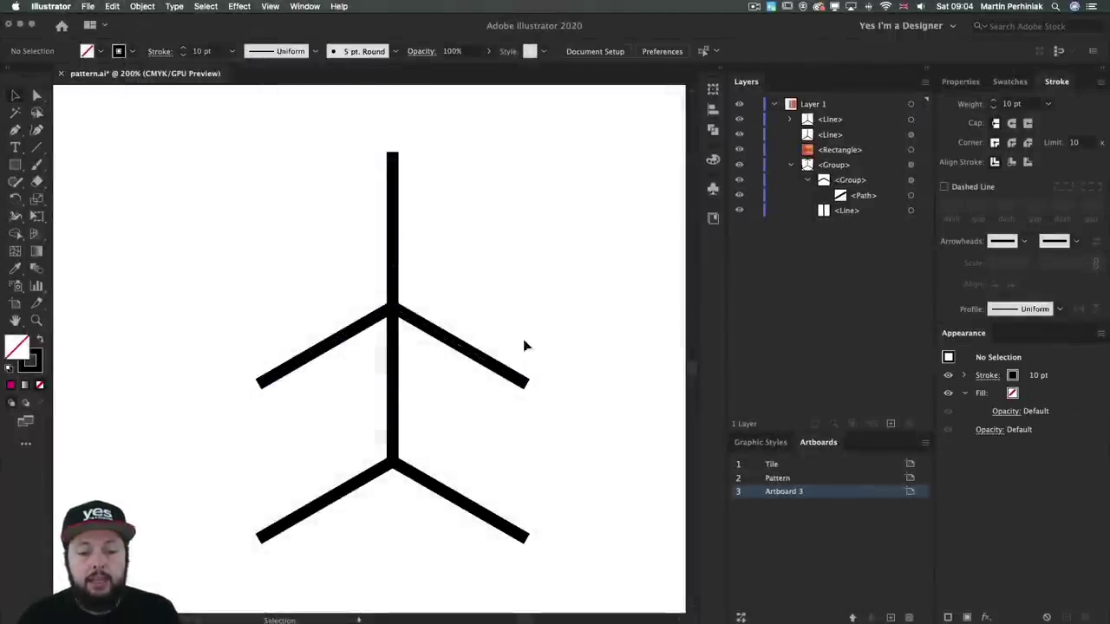
{"action": "left_click", "coordinate": [454, 340]}
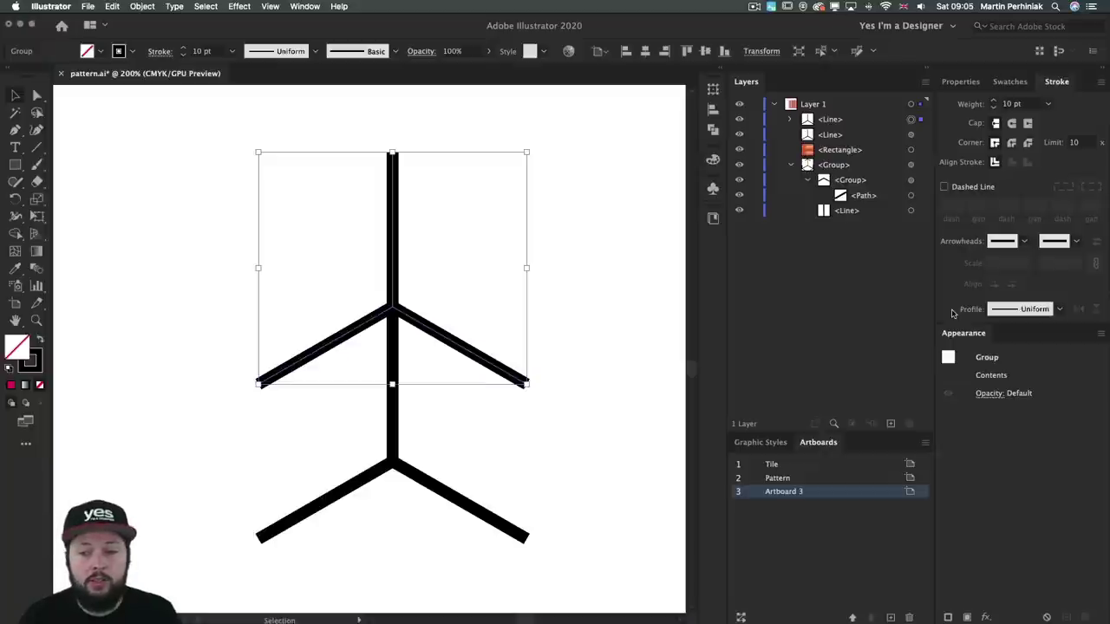
Delete the upper Y's vertical bar and right diagonal groups in the Layers panel.
{"action": "left_click", "coordinate": [790, 121]}
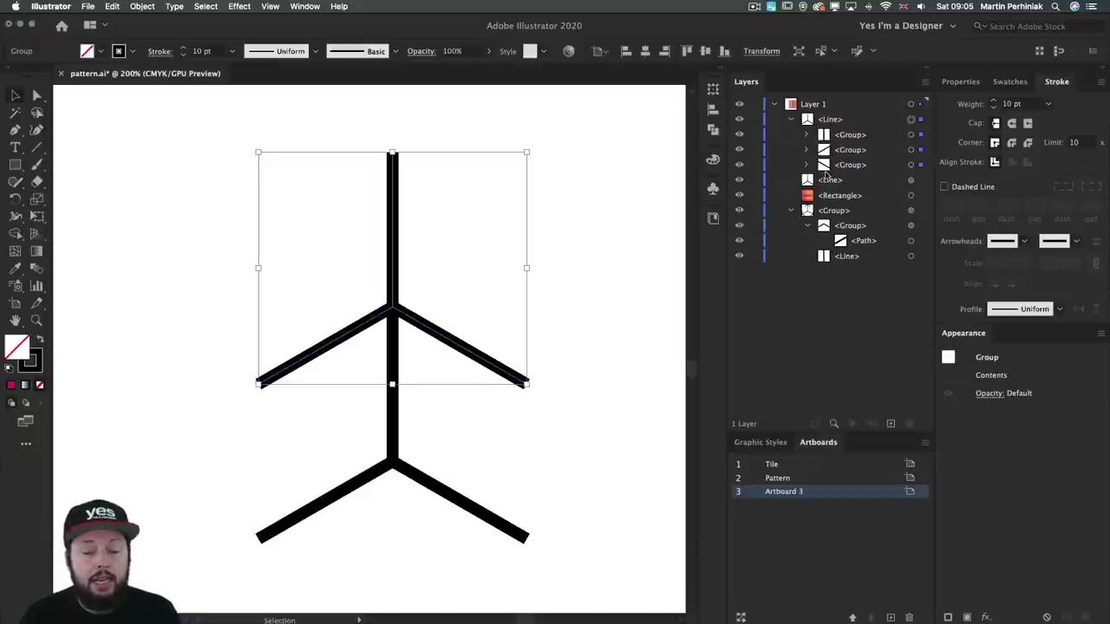
{"action": "left_click", "coordinate": [910, 135]}
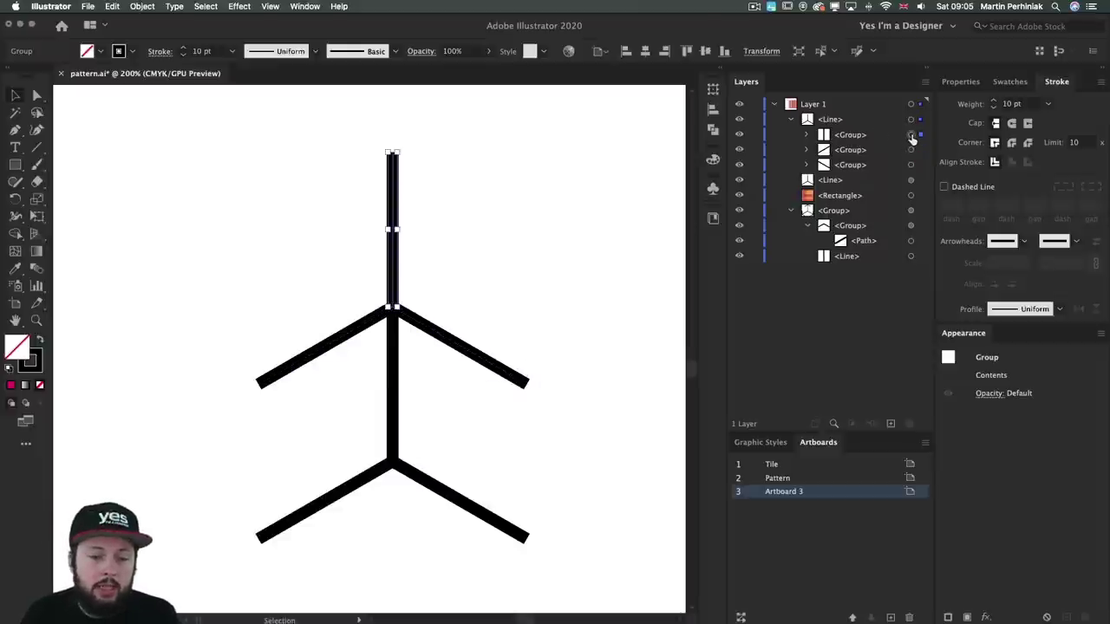
{"action": "key", "text": "Delete"}
{"action": "left_click", "coordinate": [910, 150]}
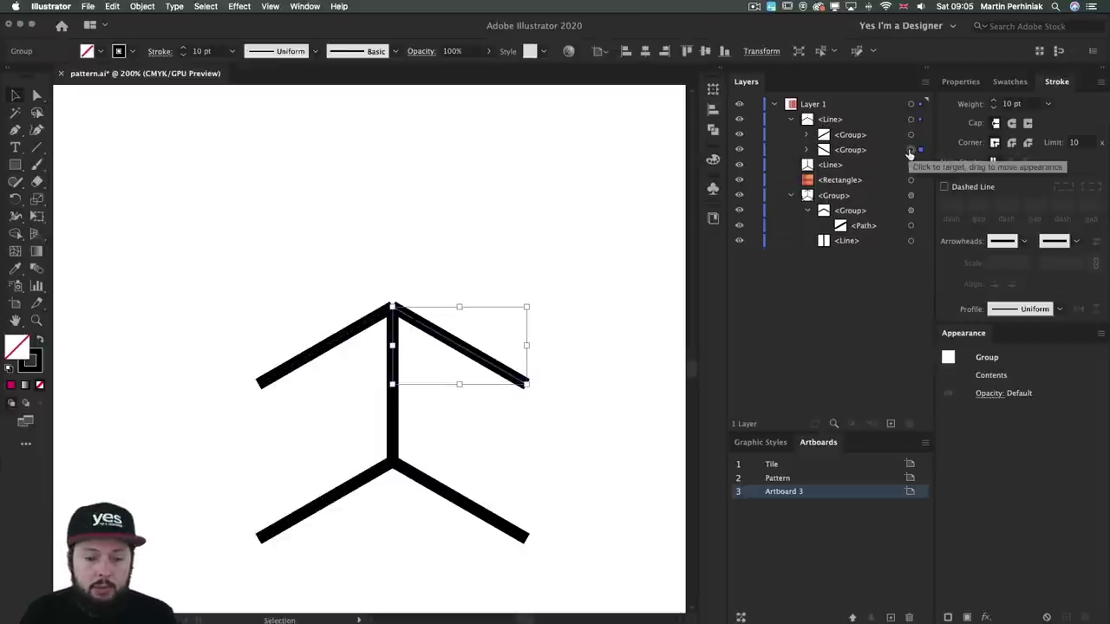
{"action": "key", "text": "Delete"}
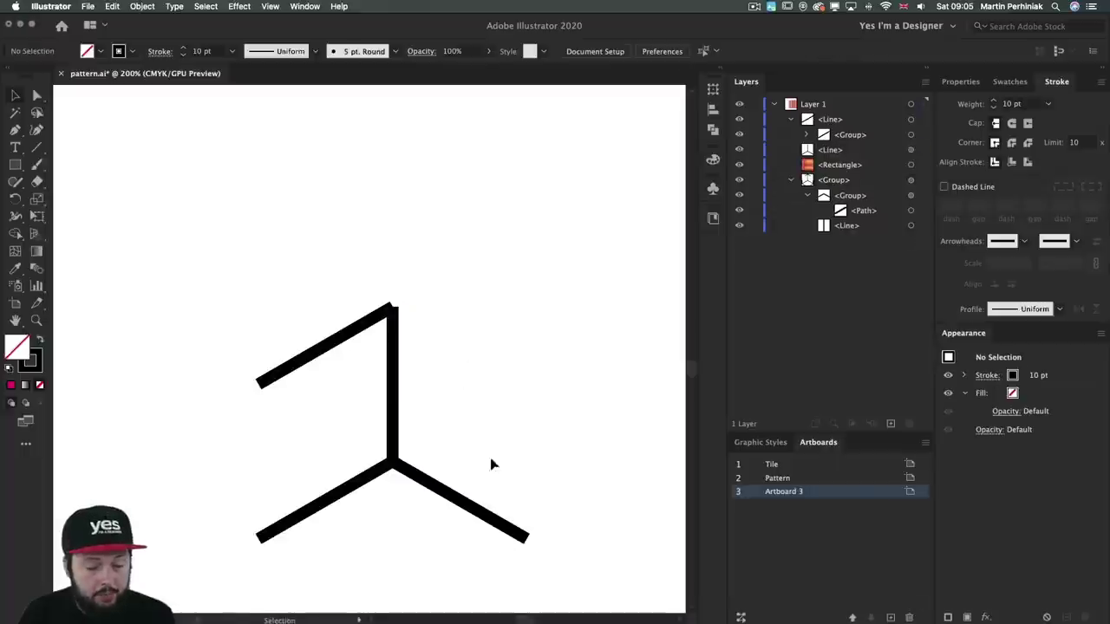
Ungroup the remaining upper-left diagonal into a plain path and give it round caps.
{"action": "left_click", "coordinate": [351, 337]}
{"action": "key", "text": "a"}
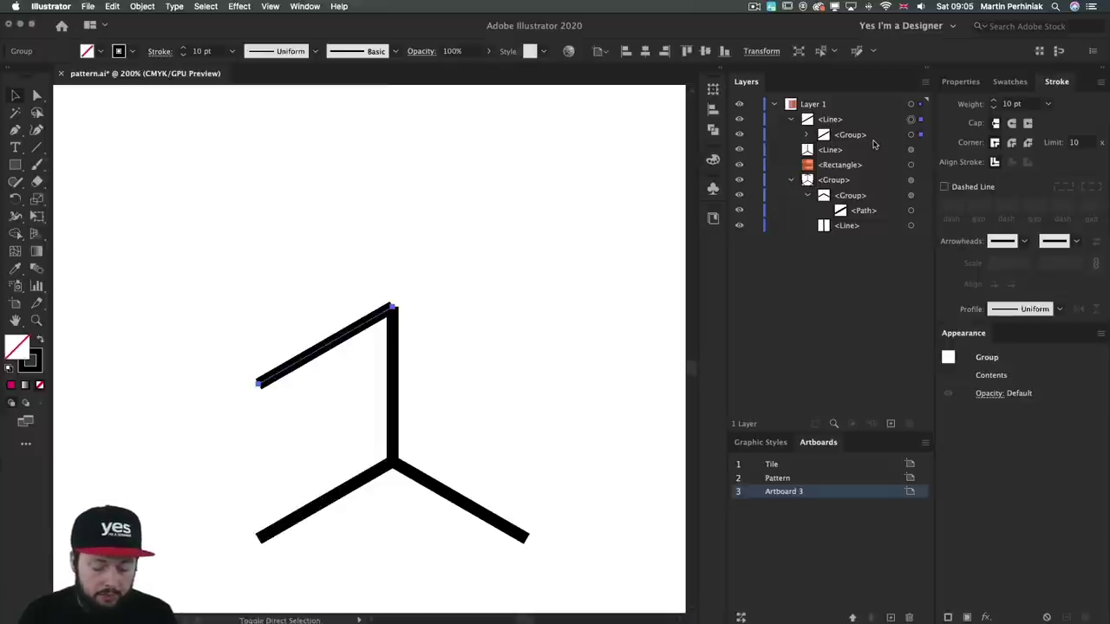
{"action": "key", "text": "super+shift+g"}
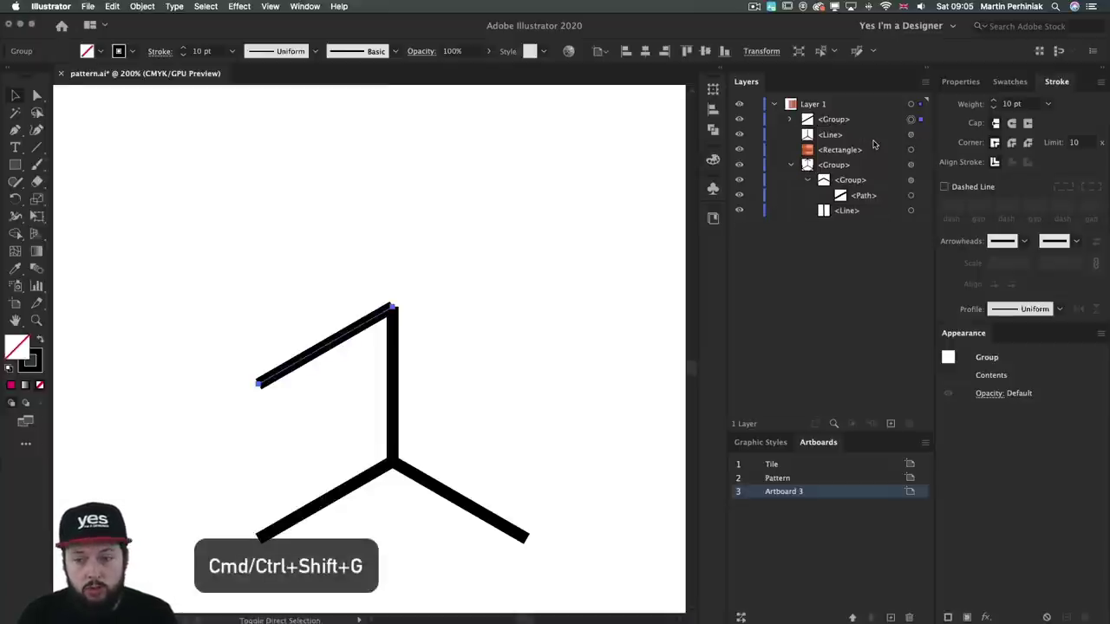
{"action": "key", "text": "super+j"}
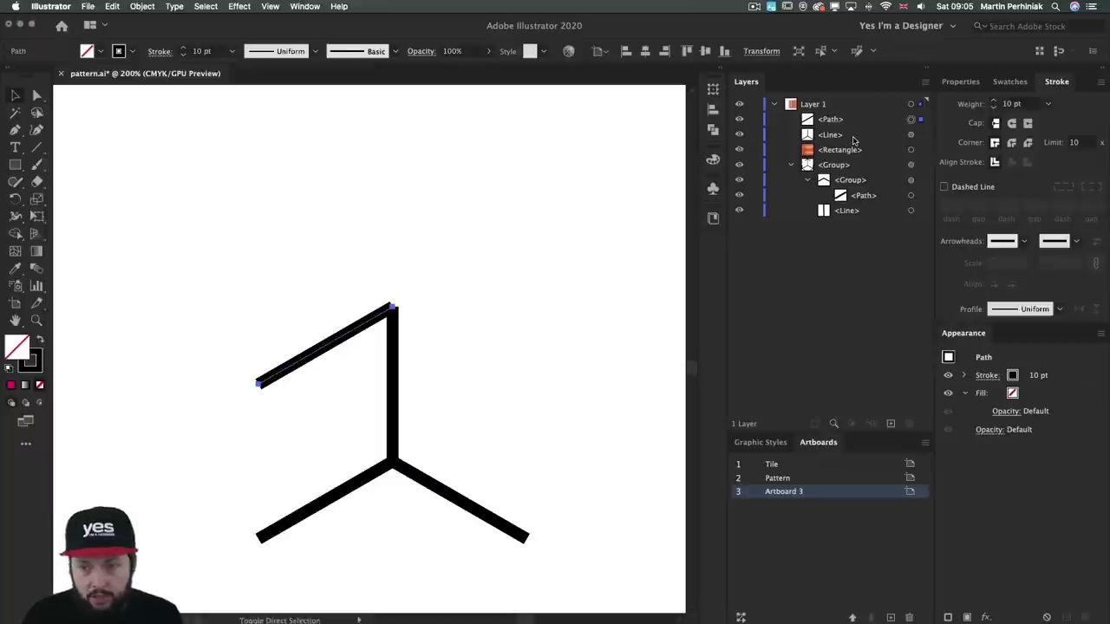
{"action": "left_click", "coordinate": [1011, 124]}
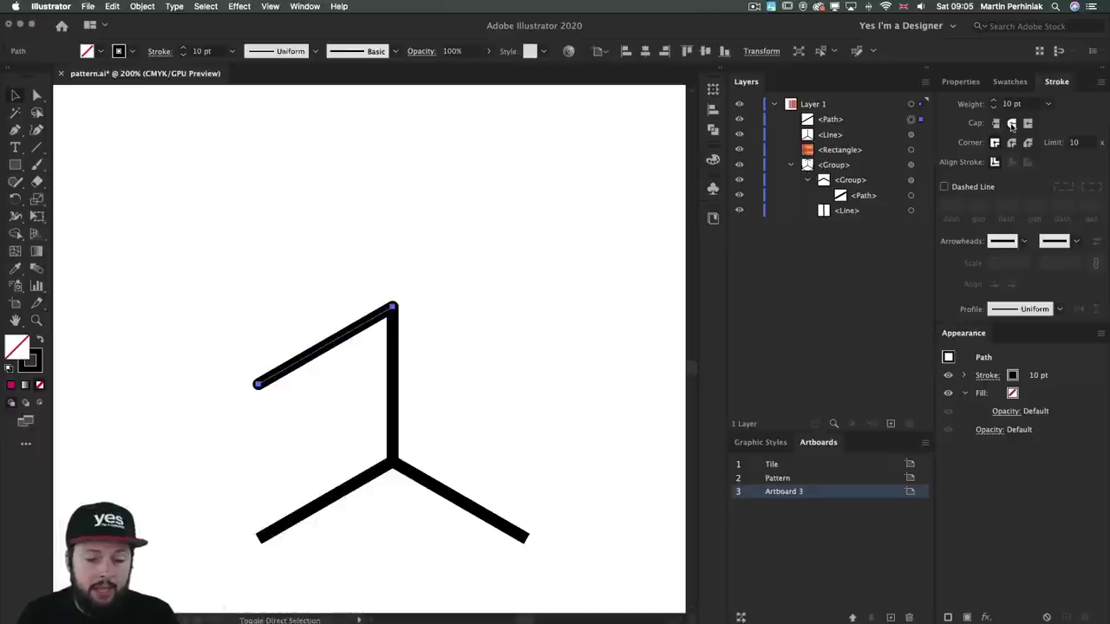
{"action": "key", "text": "v"}
{"action": "left_click", "coordinate": [407, 345]}
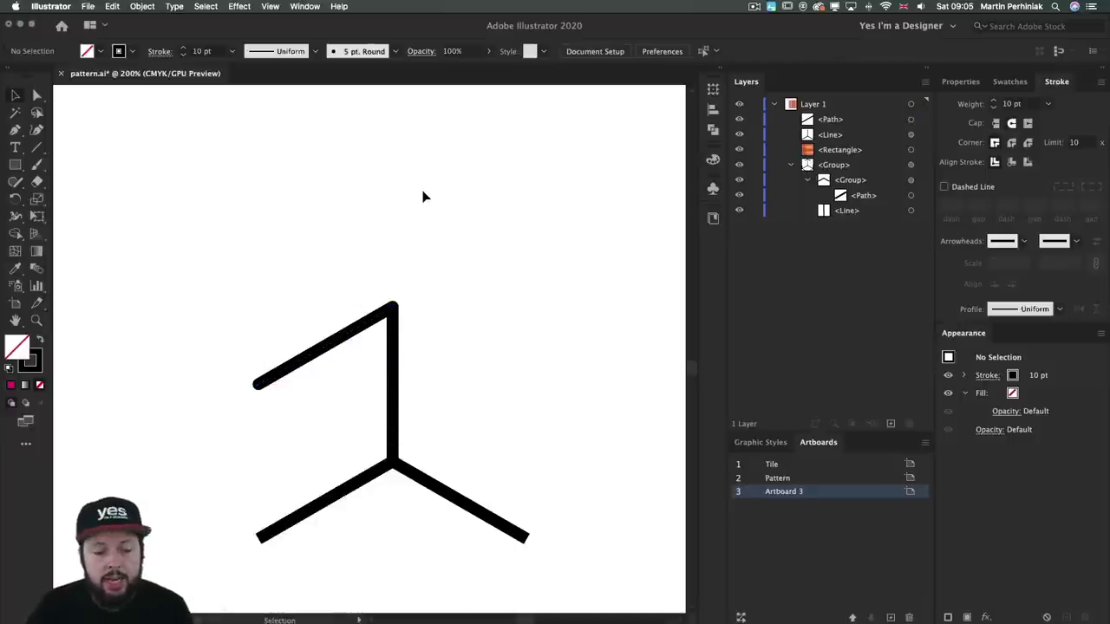
Shorten the upper-left arm by pulling its free end about 13.47 mm across and 7.78 mm up.
{"action": "key", "text": "a"}
{"action": "left_click_drag", "start_coordinate": [238, 360], "coordinate": [260, 391]}
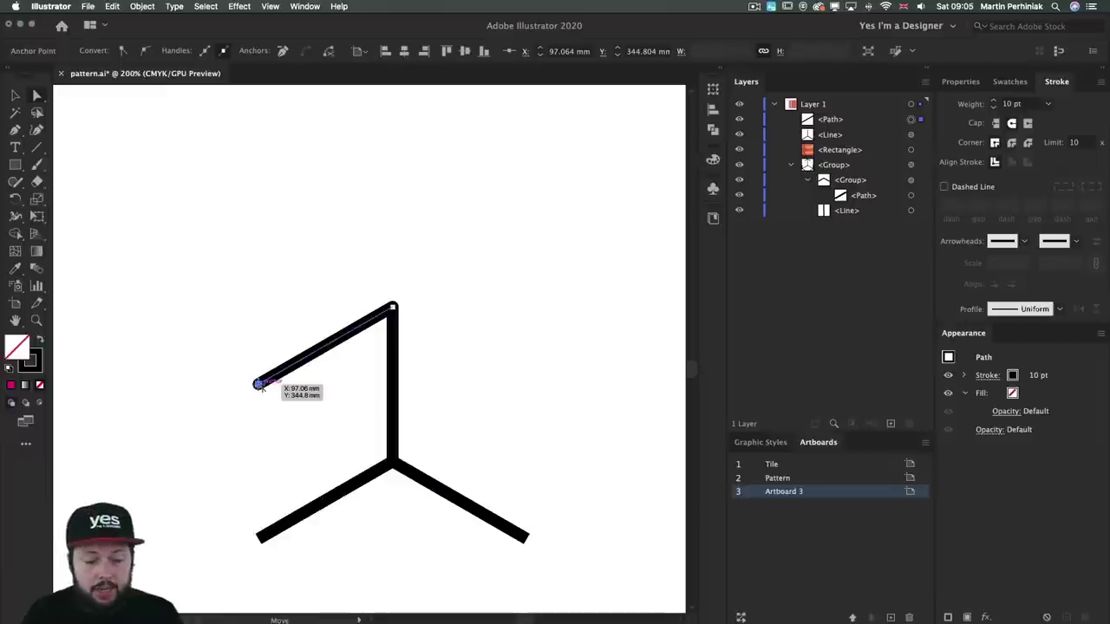
{"action": "left_click_drag", "start_coordinate": [258, 387], "coordinate": [304, 365]}
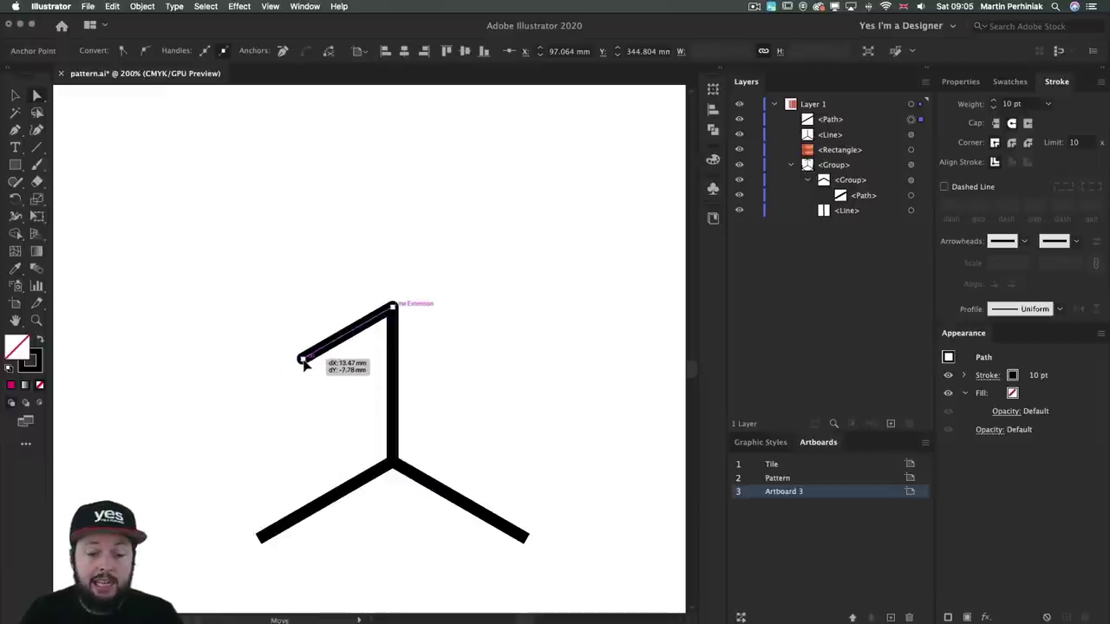
{"action": "left_click_drag", "start_coordinate": [303, 365], "coordinate": [303, 365]}
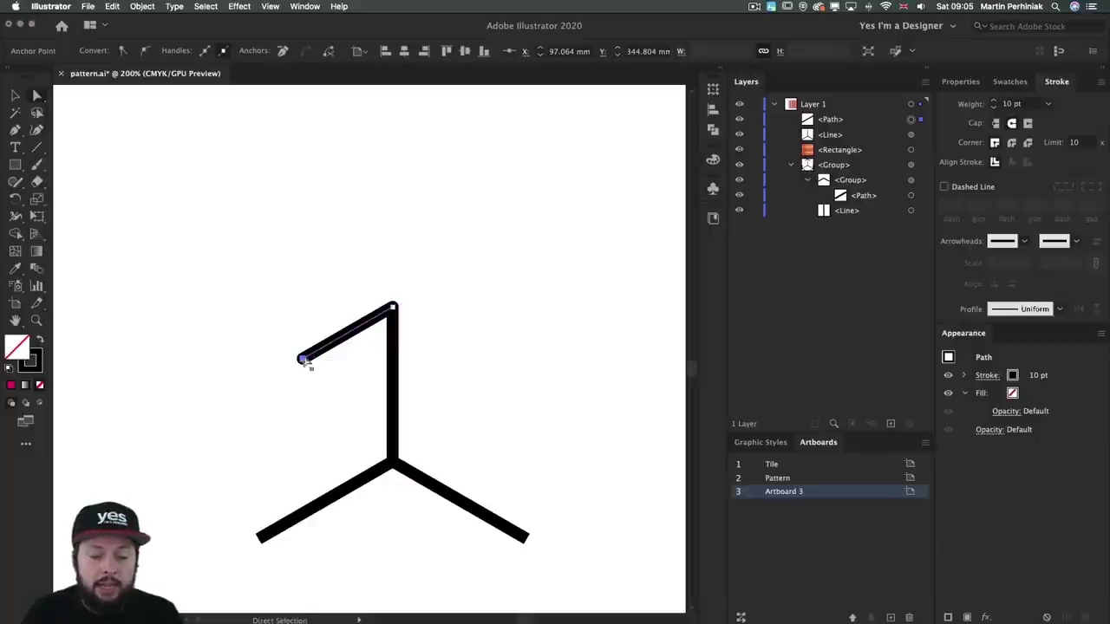
{"action": "left_click", "coordinate": [325, 240]}
{"action": "key", "text": "v"}
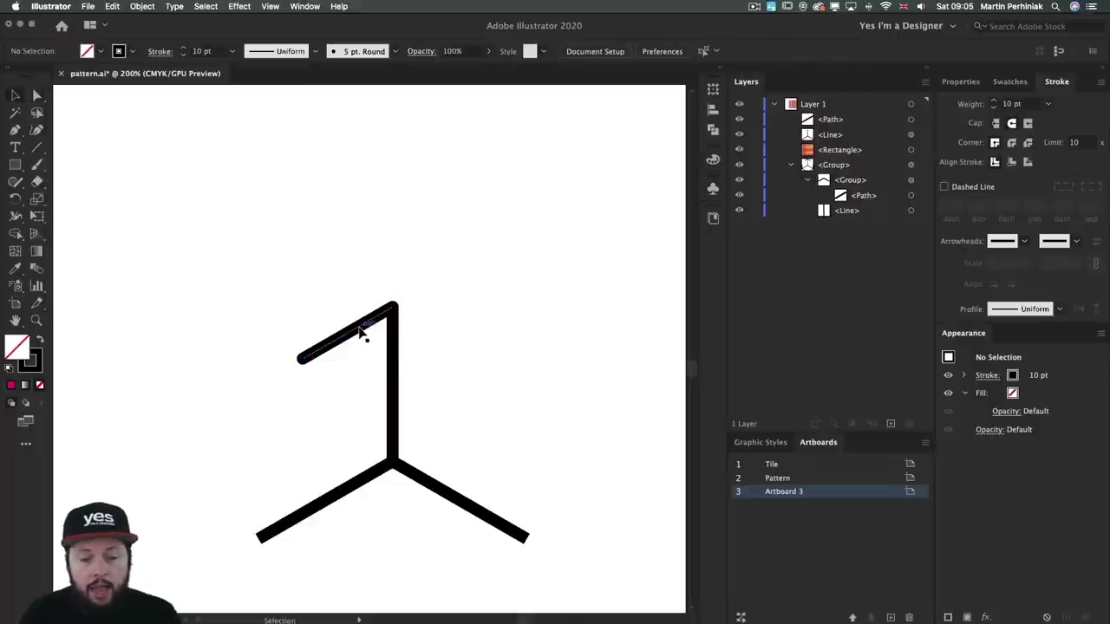
{"action": "left_click", "coordinate": [362, 326]}
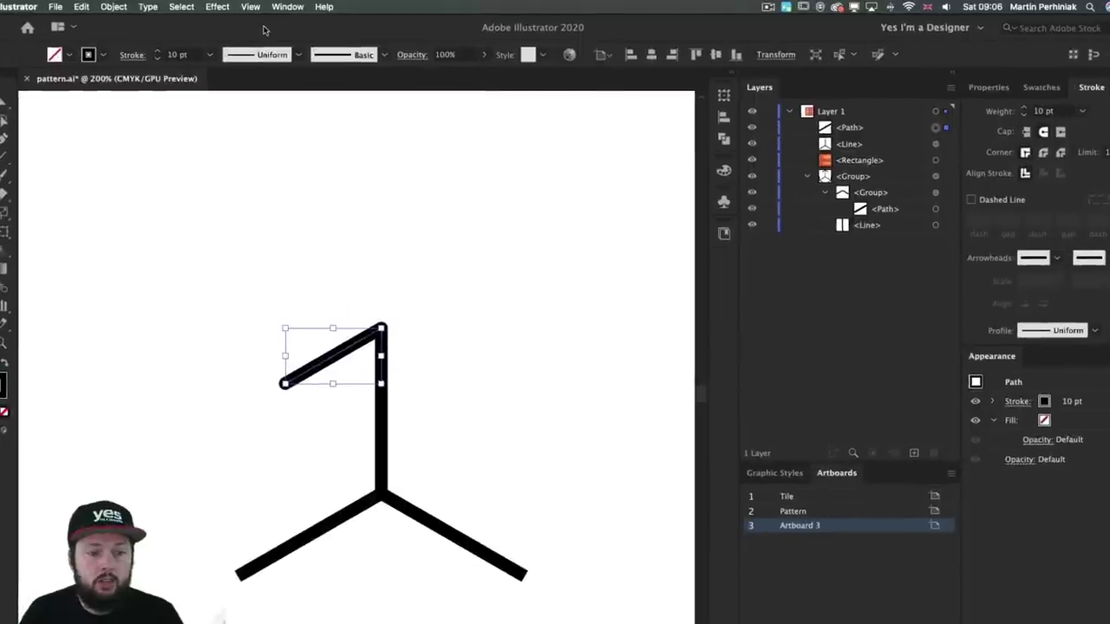
Apply a Transform effect with 1 copy, 0° angle and Reflect X to mirror the arm into a peak.
{"action": "left_click", "coordinate": [239, 6]}
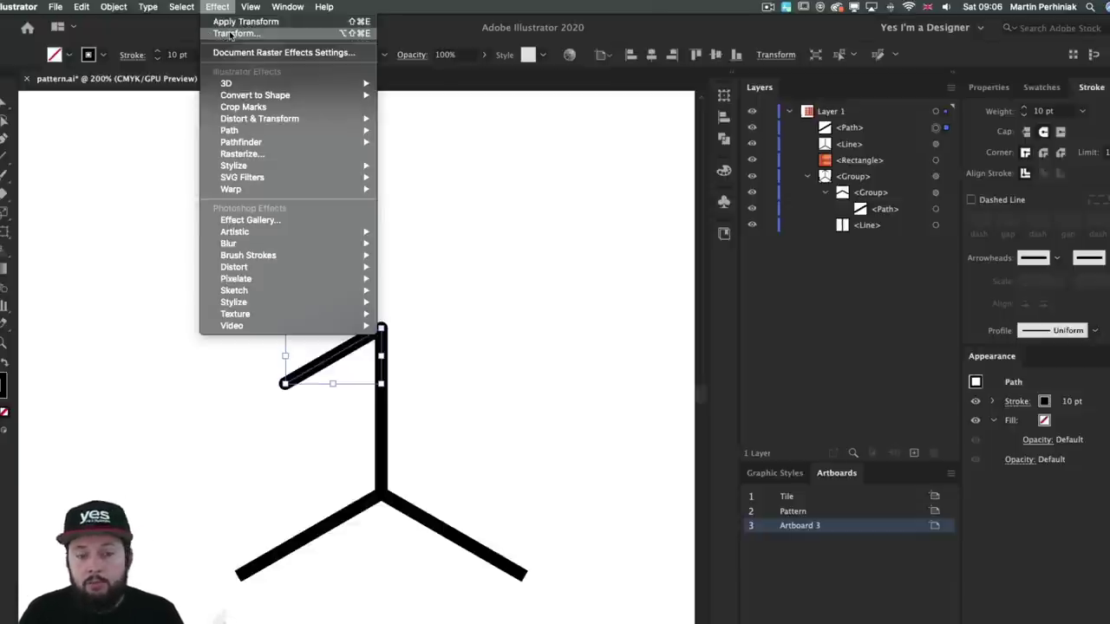
{"action": "left_click", "coordinate": [231, 34]}
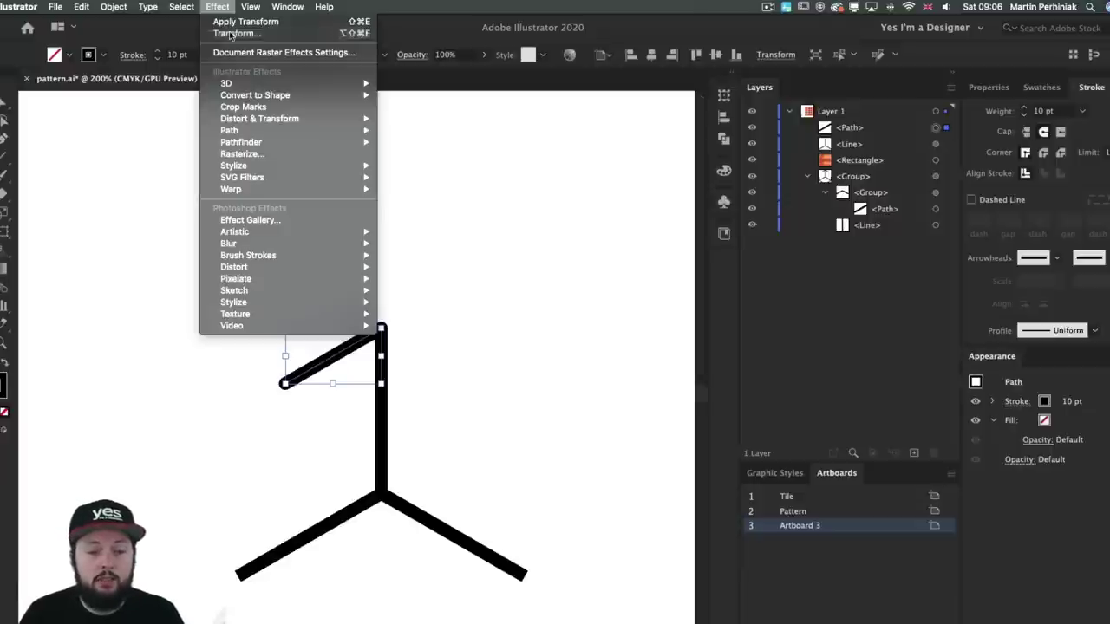
{"action": "left_click_drag", "start_coordinate": [708, 118], "coordinate": [632, 87]}
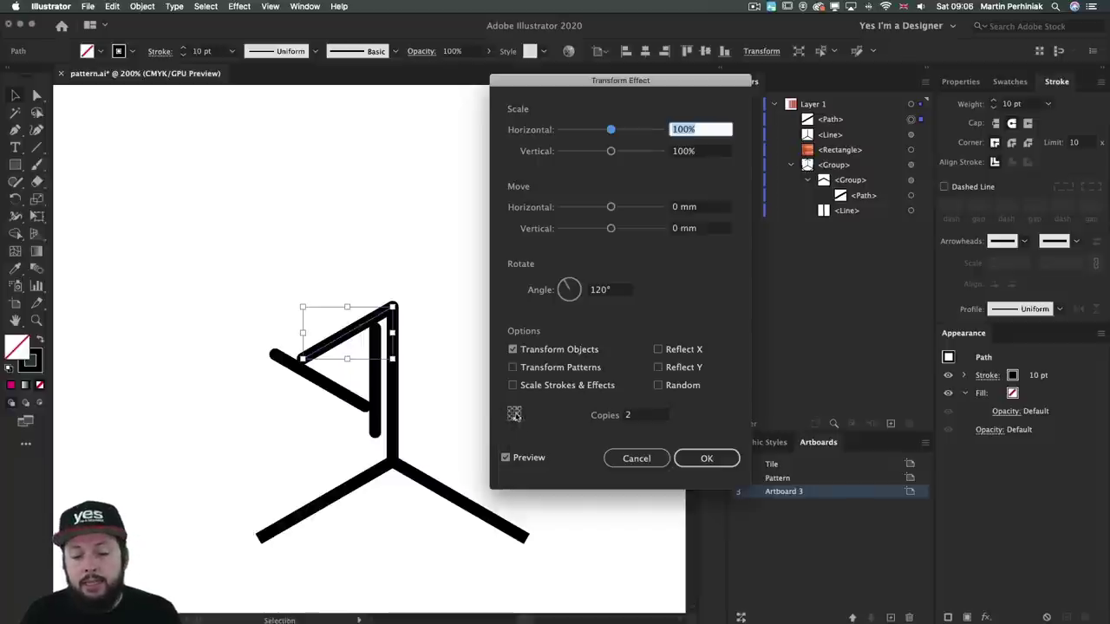
{"action": "left_click", "coordinate": [515, 416]}
{"action": "left_click", "coordinate": [519, 415]}
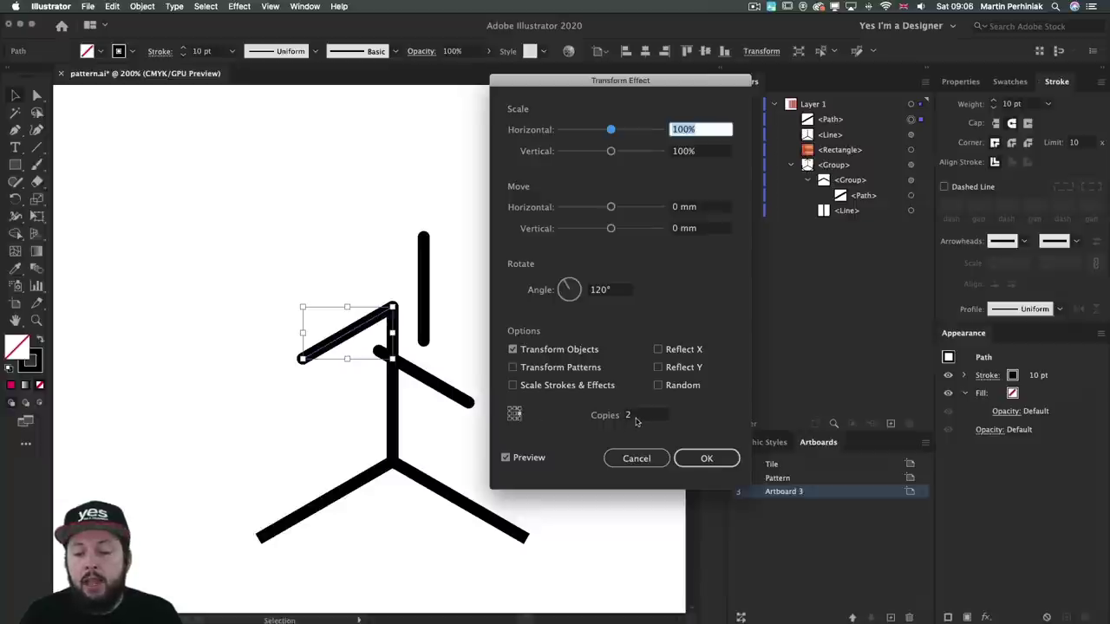
{"action": "left_click", "coordinate": [635, 417]}
{"action": "type", "text": "1"}
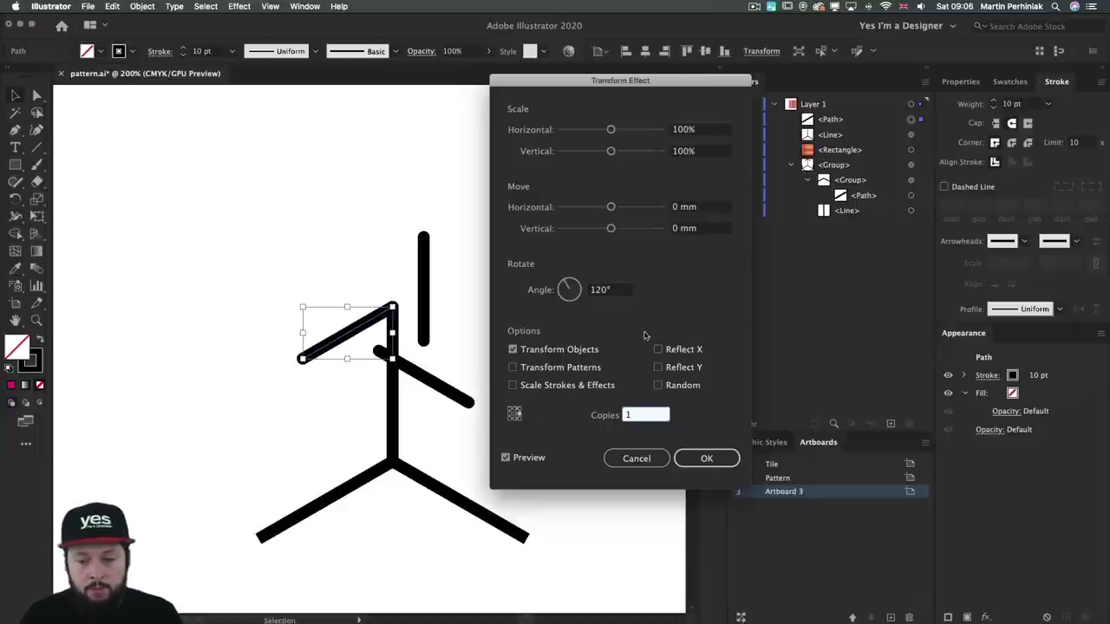
{"action": "left_click", "coordinate": [607, 290]}
{"action": "type", "text": "0"}
{"action": "key", "text": "Tab"}
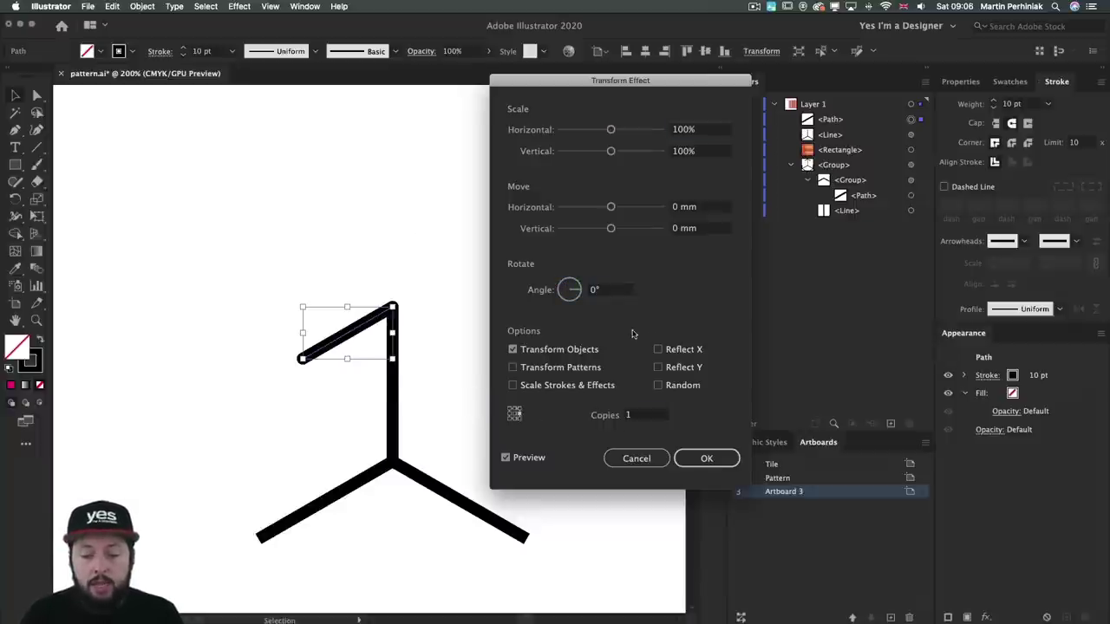
{"action": "left_click", "coordinate": [659, 350]}
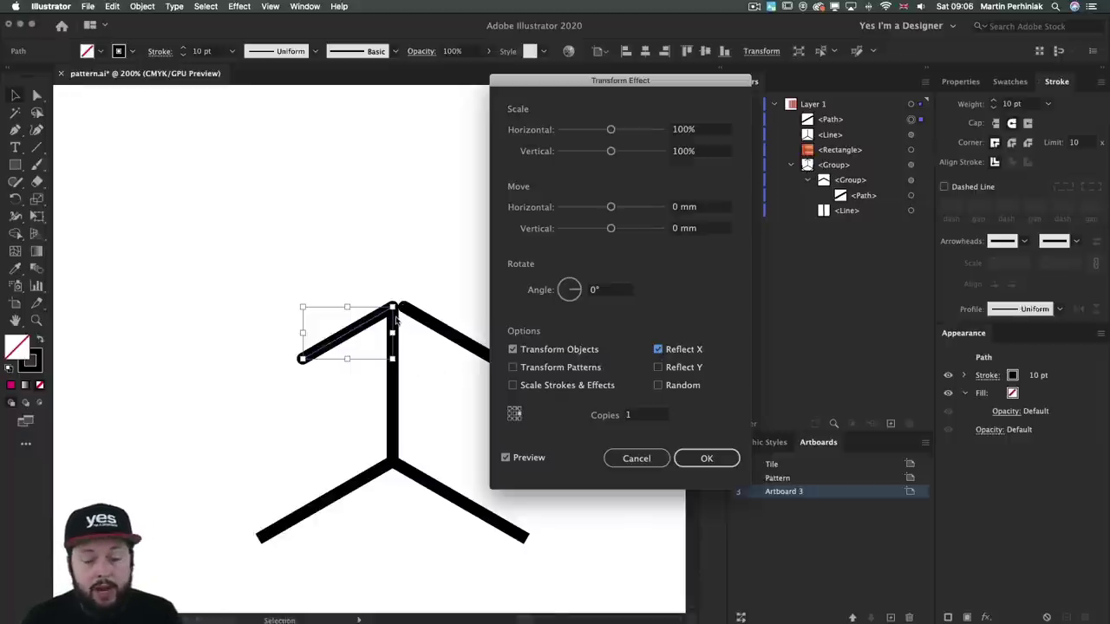
Give the arm strokes butt caps, hide the vertical line, and reopen the Transform effect.
{"action": "left_click", "coordinate": [704, 458]}
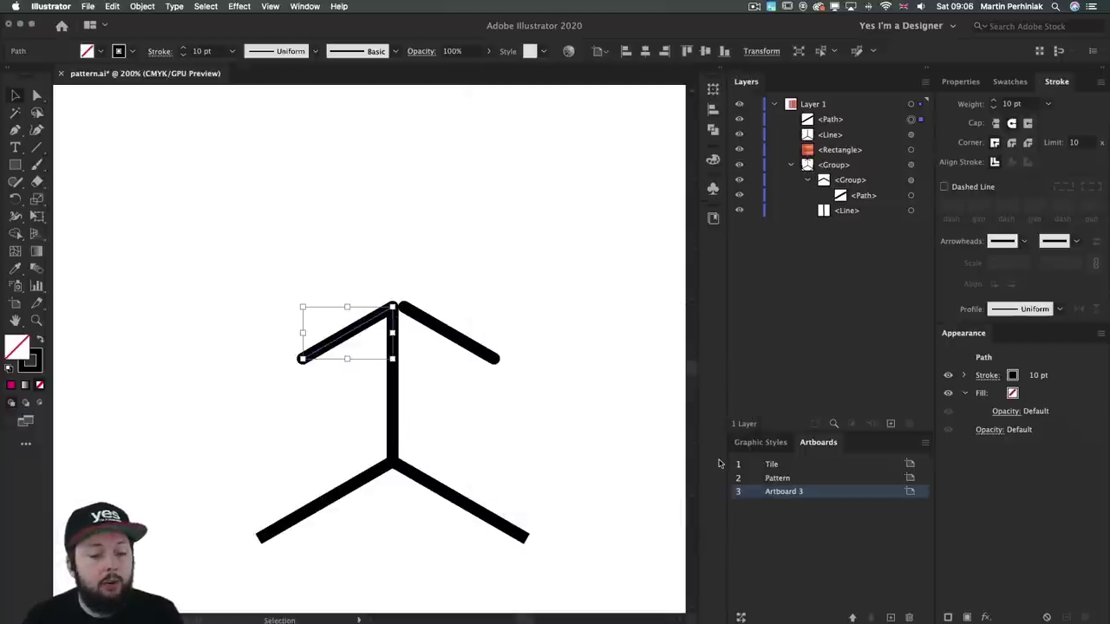
{"action": "left_click", "coordinate": [995, 123]}
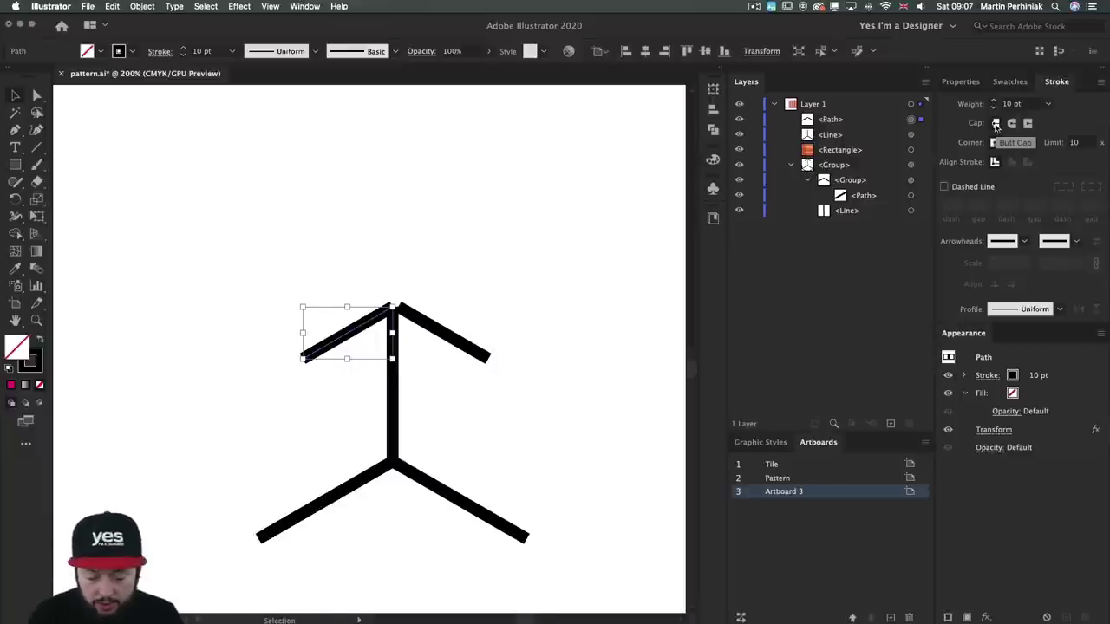
{"action": "key", "text": "super+equal"}
{"action": "key", "text": "super+equal"}
{"action": "key", "text": "super+equal"}
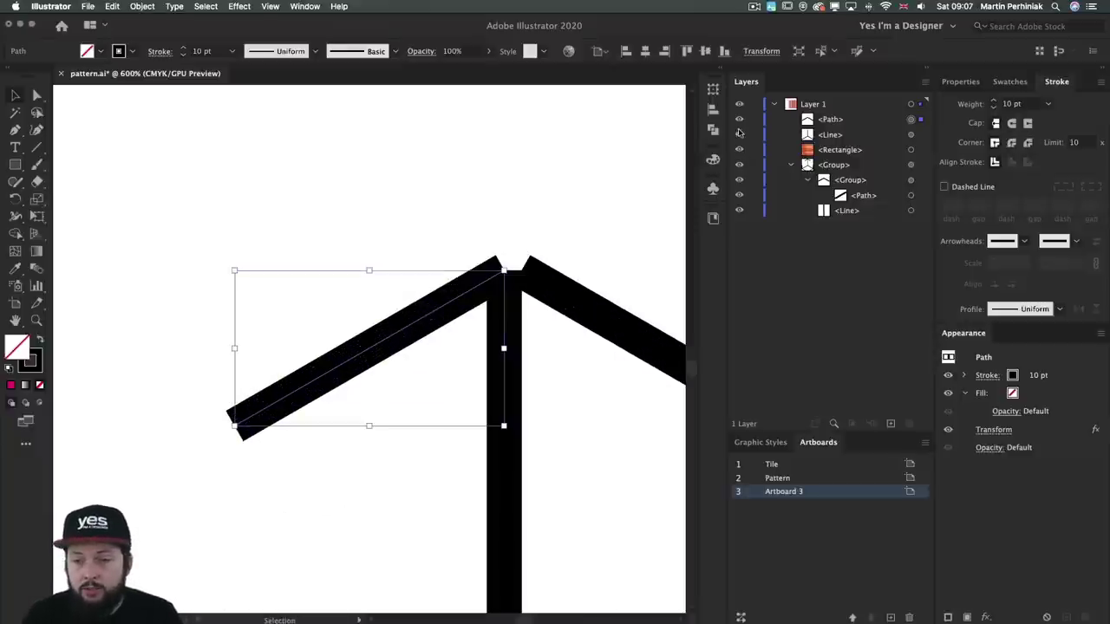
{"action": "left_click", "coordinate": [738, 135]}
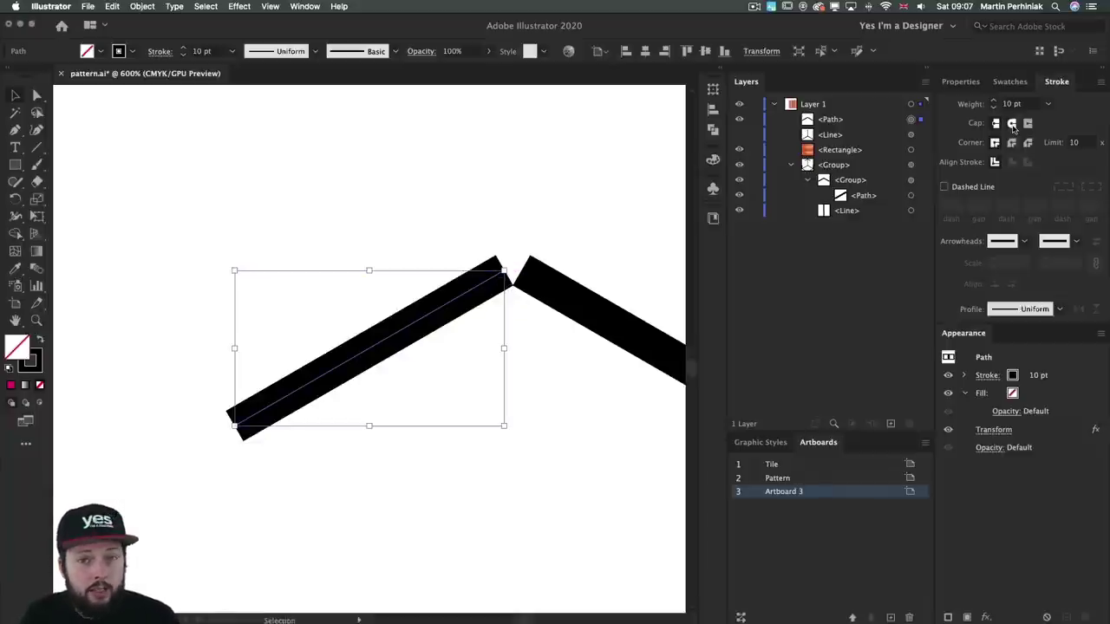
{"action": "left_click", "coordinate": [991, 430]}
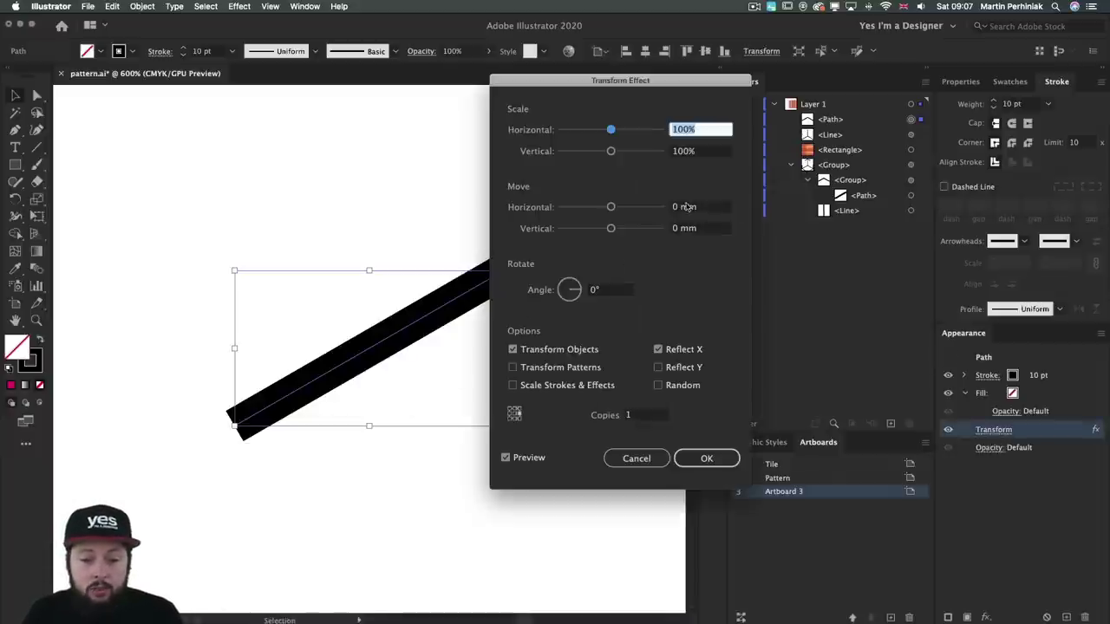
Try a -2 mm horizontal move for the mirrored copy and apply it.
{"action": "left_click_drag", "start_coordinate": [633, 80], "coordinate": [727, 86]}
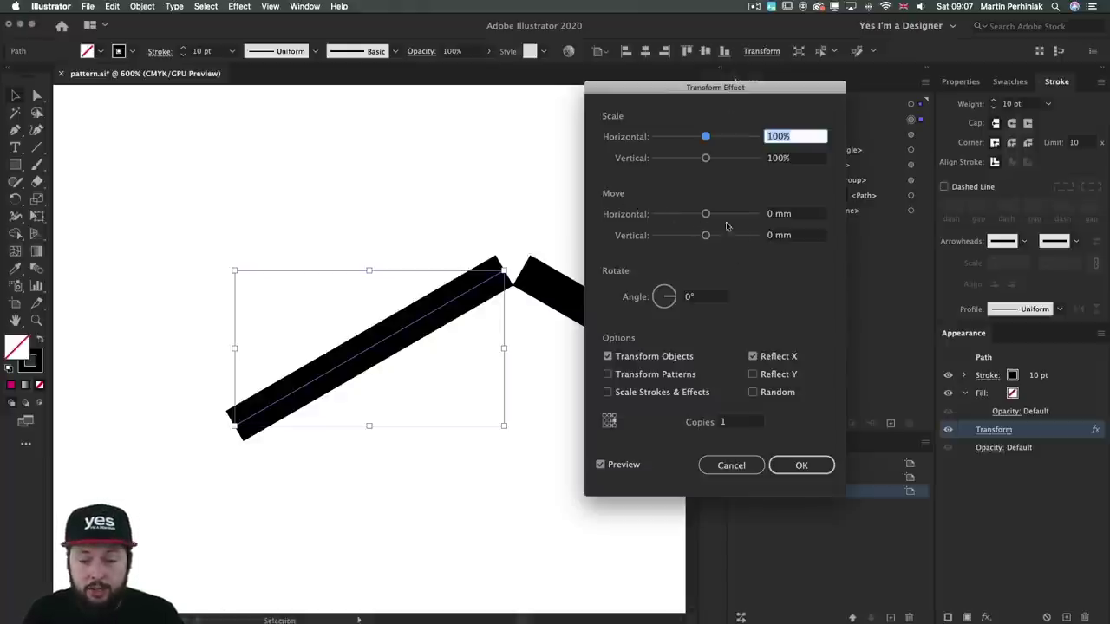
{"action": "left_click", "coordinate": [800, 215]}
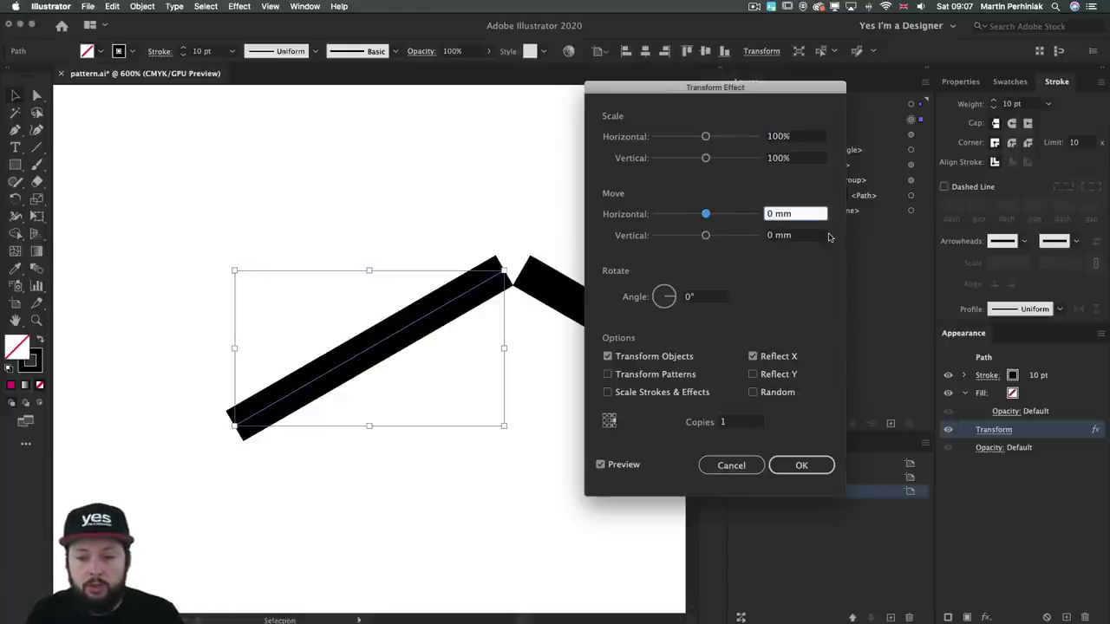
{"action": "key", "text": "super+a"}
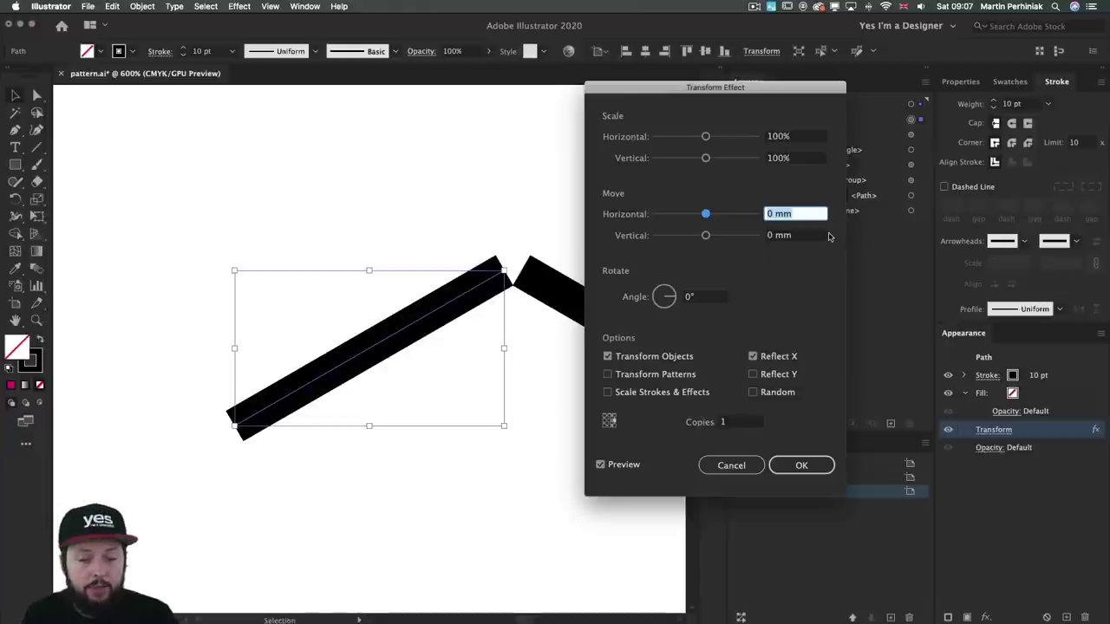
{"action": "key", "text": "Down"}
{"action": "key", "text": "Down"}
{"action": "key", "text": "Down"}
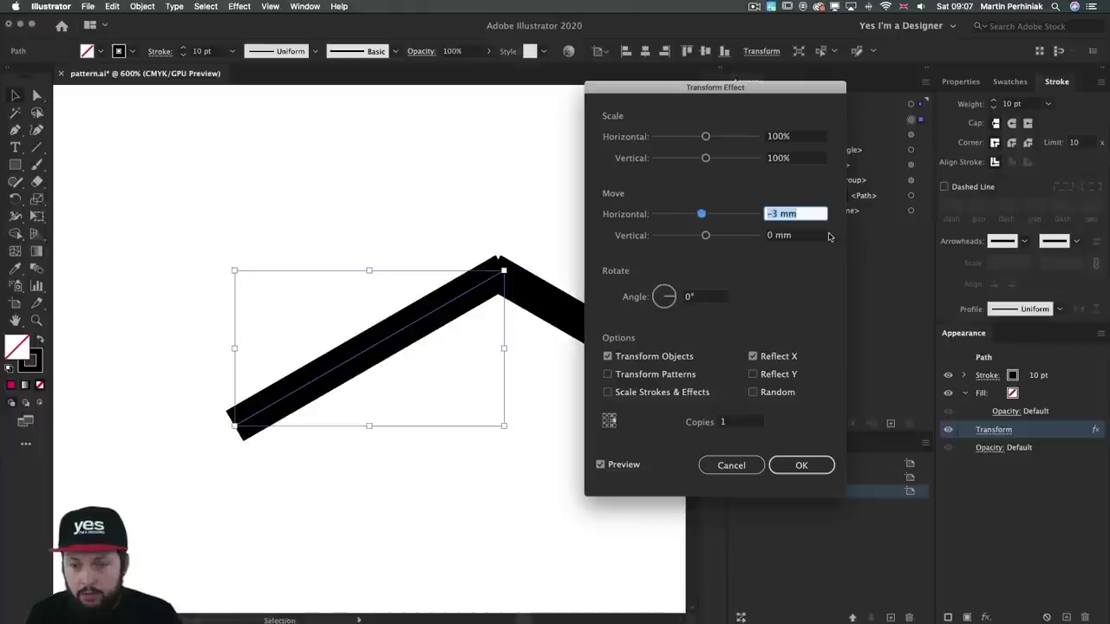
{"action": "key", "text": "Up"}
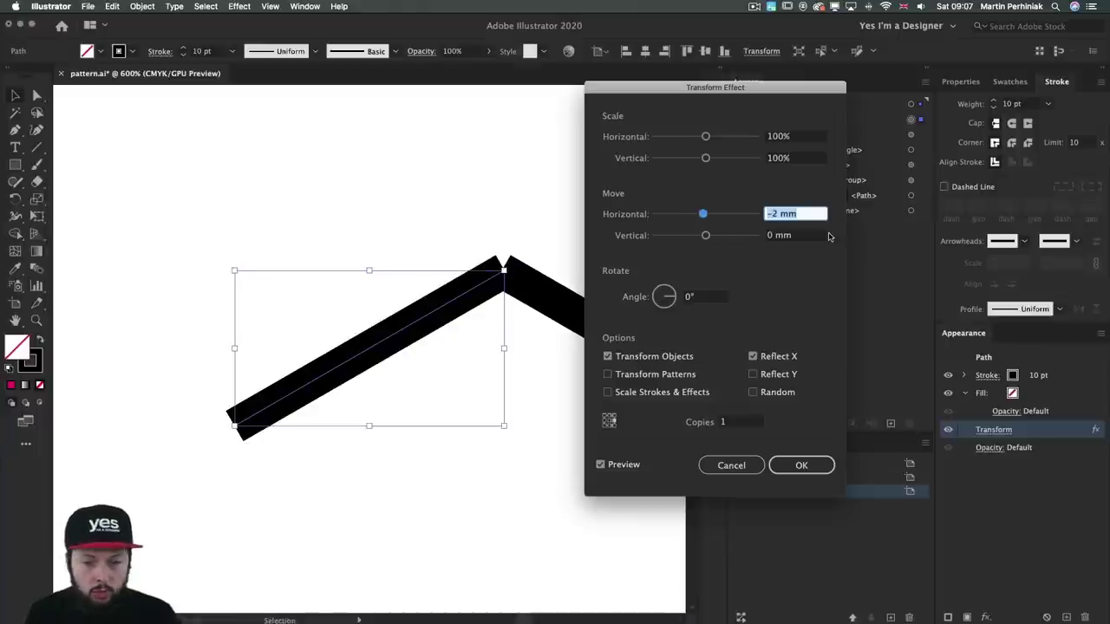
{"action": "left_click", "coordinate": [796, 468]}
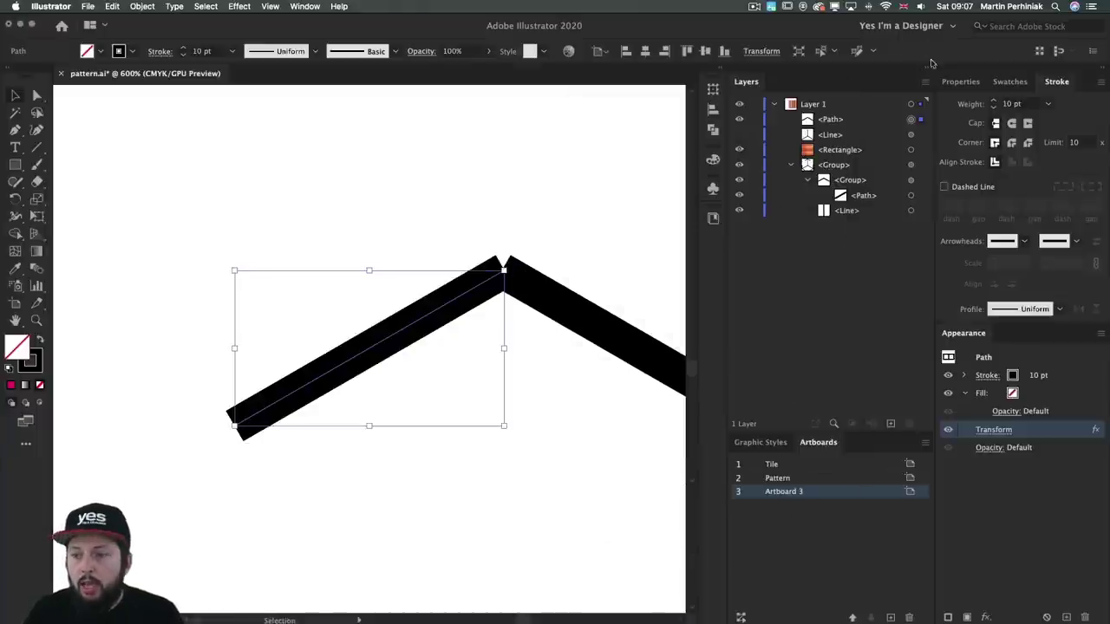
Switch to round stroke caps and set the Transform horizontal offset to -3.2 mm.
{"action": "left_click", "coordinate": [1011, 123]}
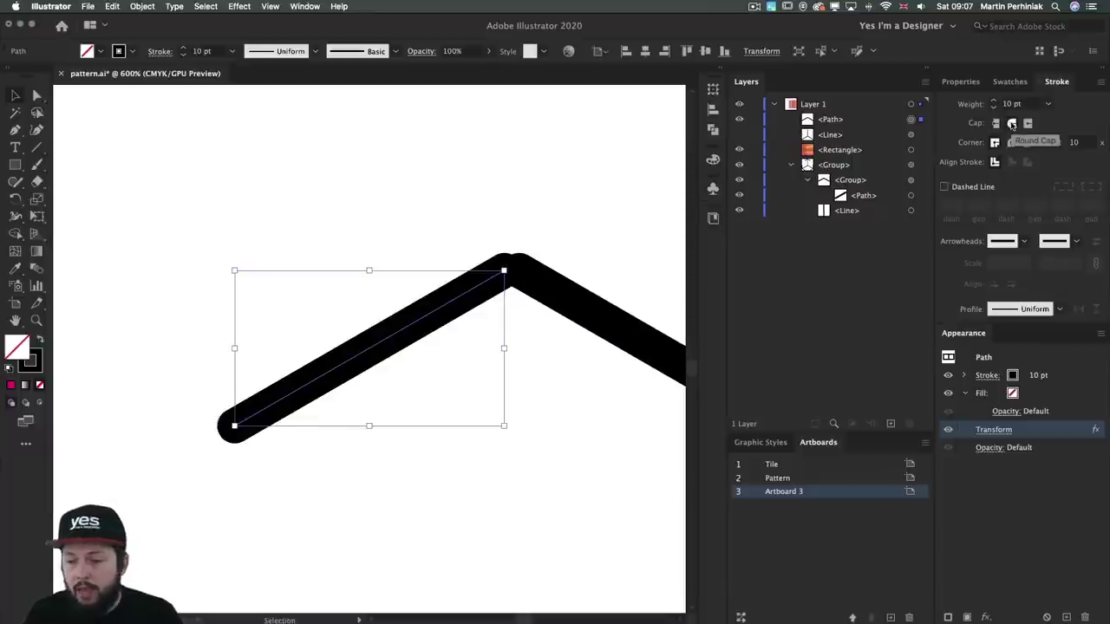
{"action": "left_click", "coordinate": [992, 429]}
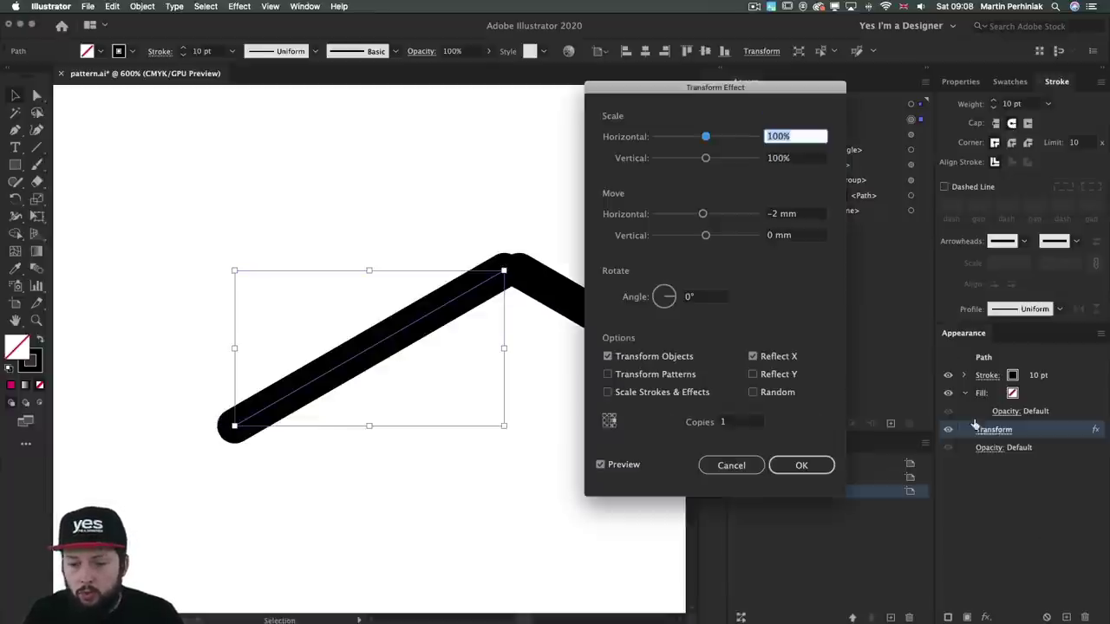
{"action": "left_click", "coordinate": [806, 215]}
{"action": "key", "text": "Down"}
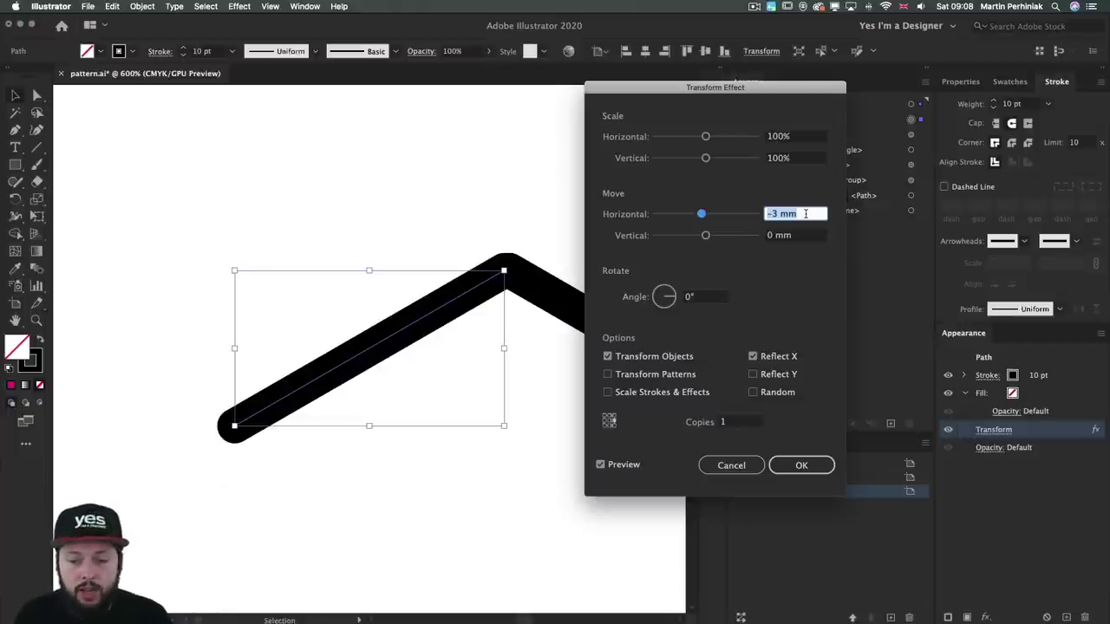
{"action": "left_click", "coordinate": [777, 213]}
{"action": "type", "text": "."}
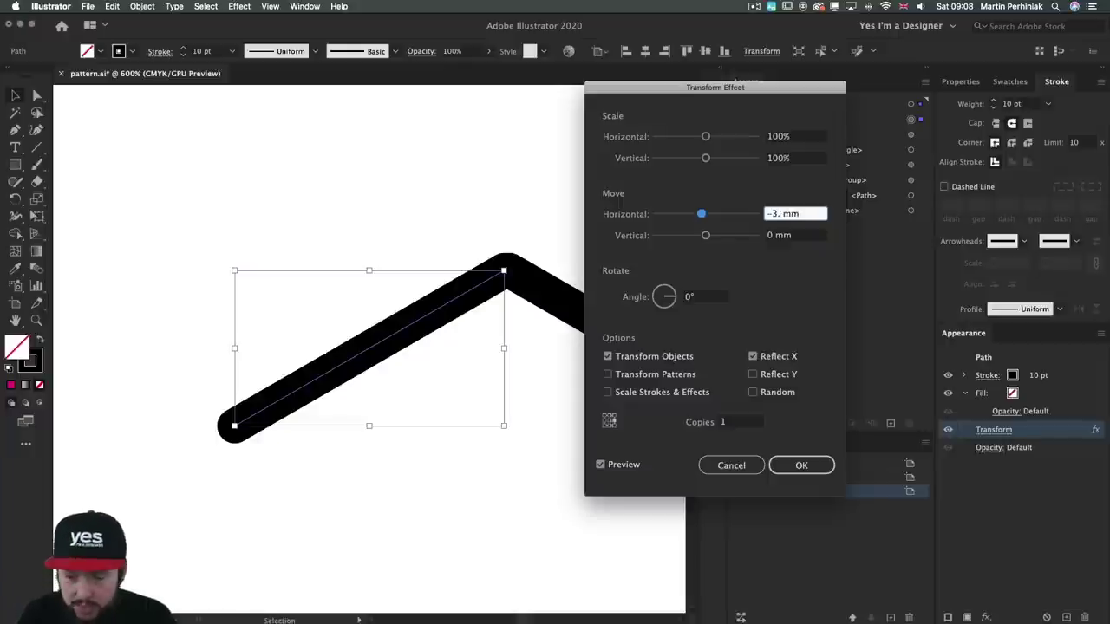
{"action": "type", "text": "2"}
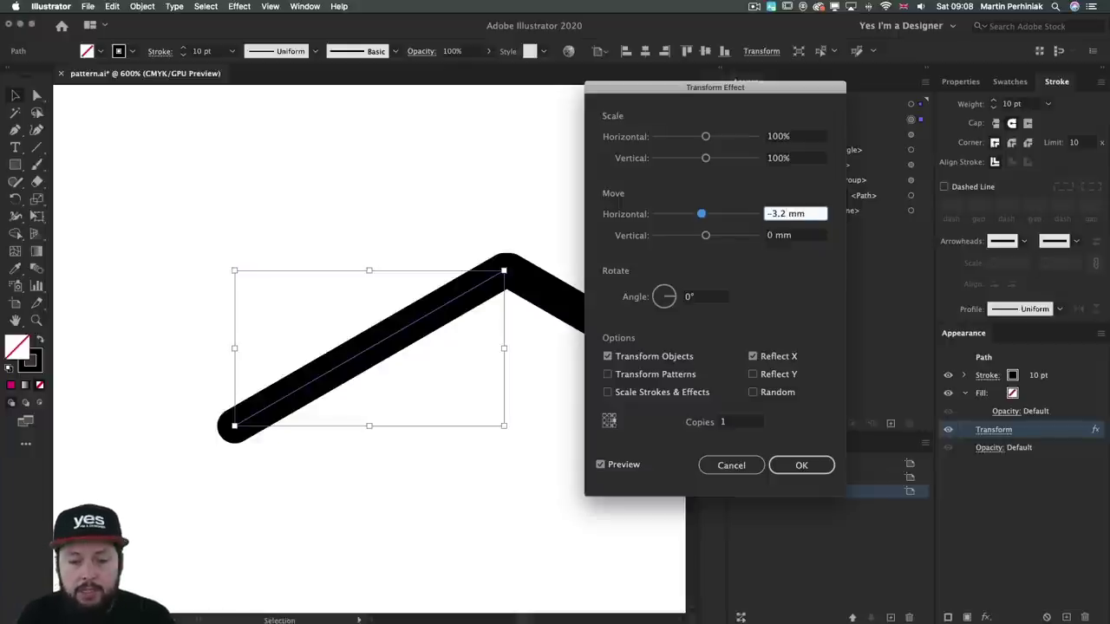
{"action": "key", "text": "Tab"}
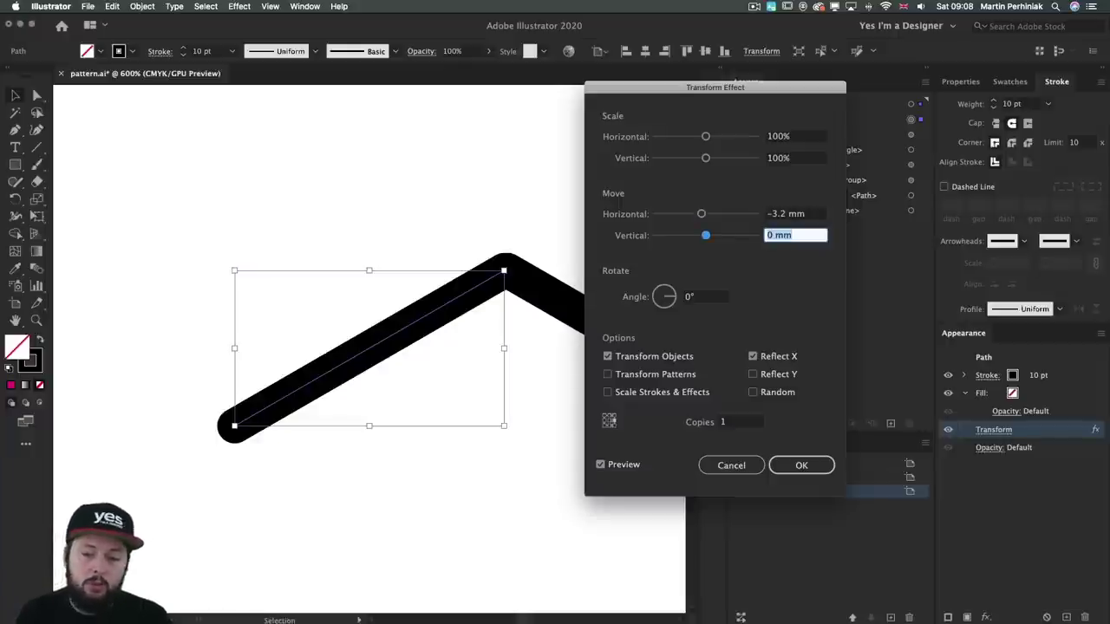
Fine-tune the horizontal offset to -3.3, then -3.5 mm, and confirm the Transform effect.
{"action": "left_click", "coordinate": [788, 213]}
{"action": "key", "text": "BackSpace"}
{"action": "type", "text": "3"}
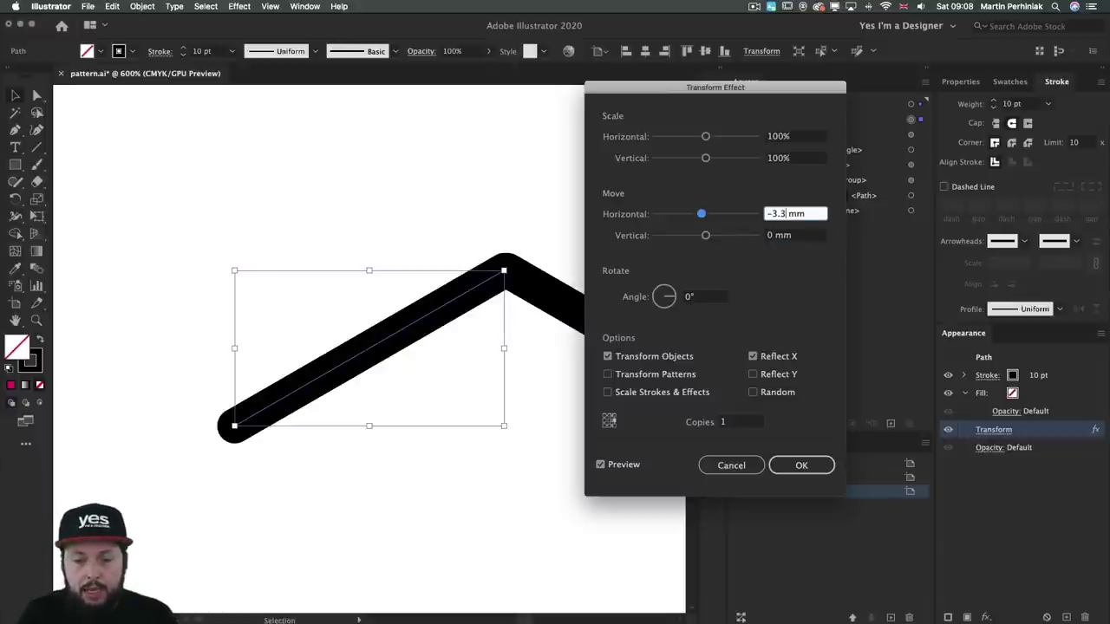
{"action": "key", "text": "Tab"}
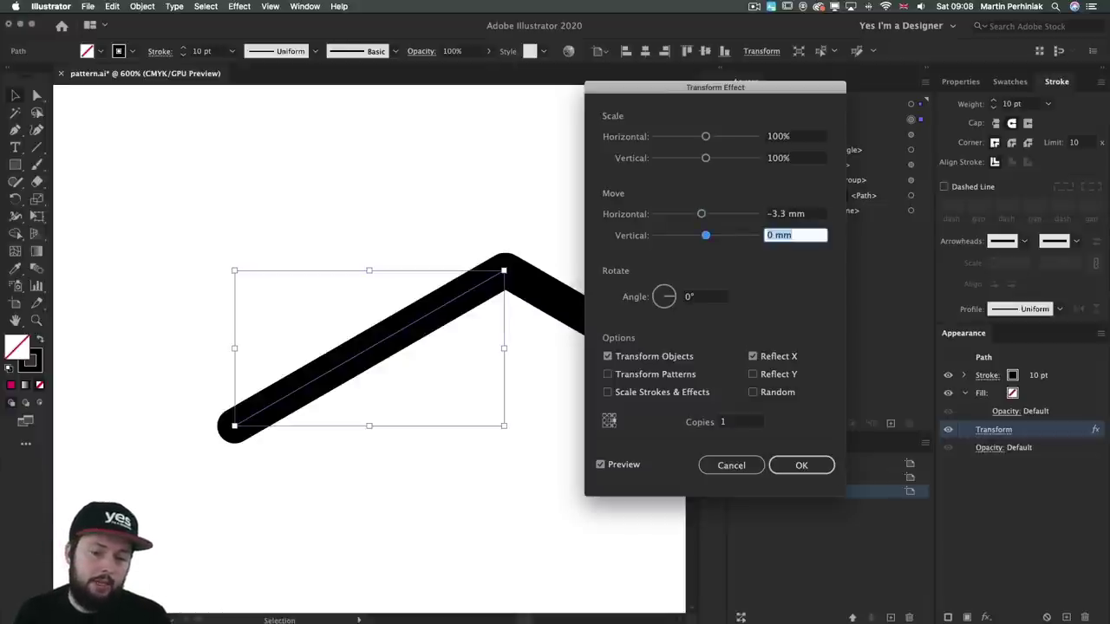
{"action": "left_click", "coordinate": [787, 214]}
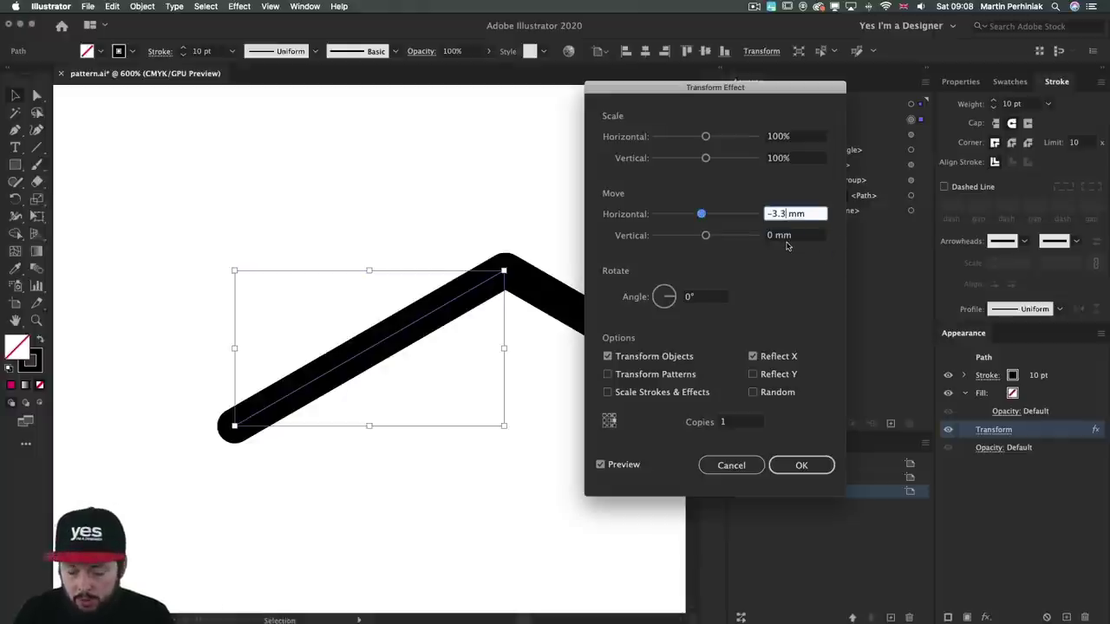
{"action": "key", "text": "BackSpace"}
{"action": "type", "text": "5"}
{"action": "key", "text": "Tab"}
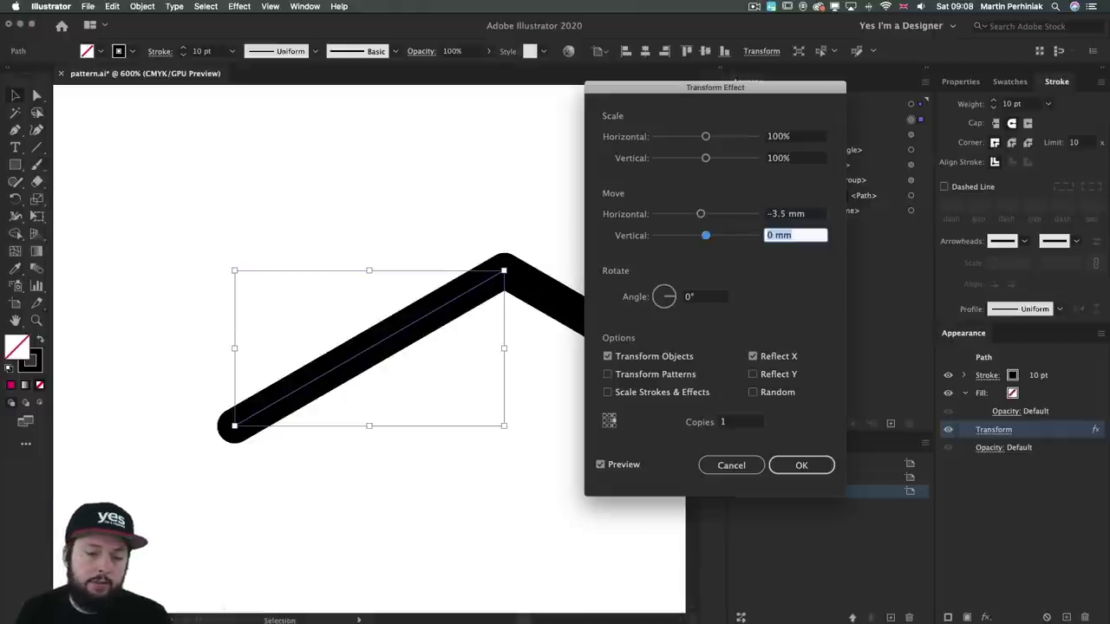
{"action": "left_click", "coordinate": [812, 468]}
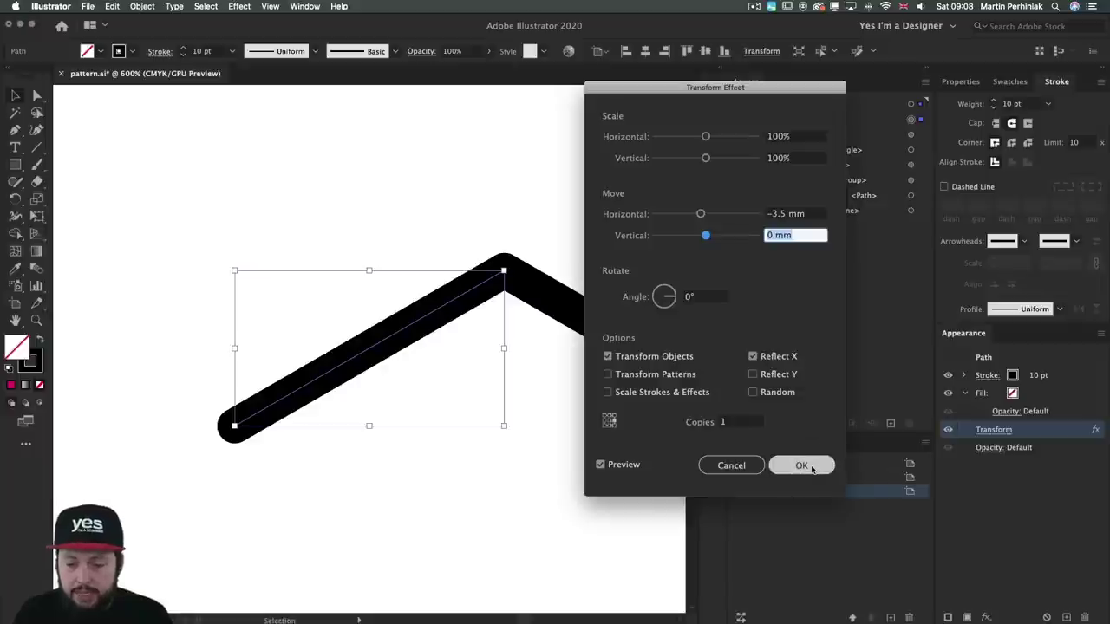
Show the vertical line, align the chevron's apex to its top, and select the upper-left arm.
{"action": "left_click", "coordinate": [564, 157]}
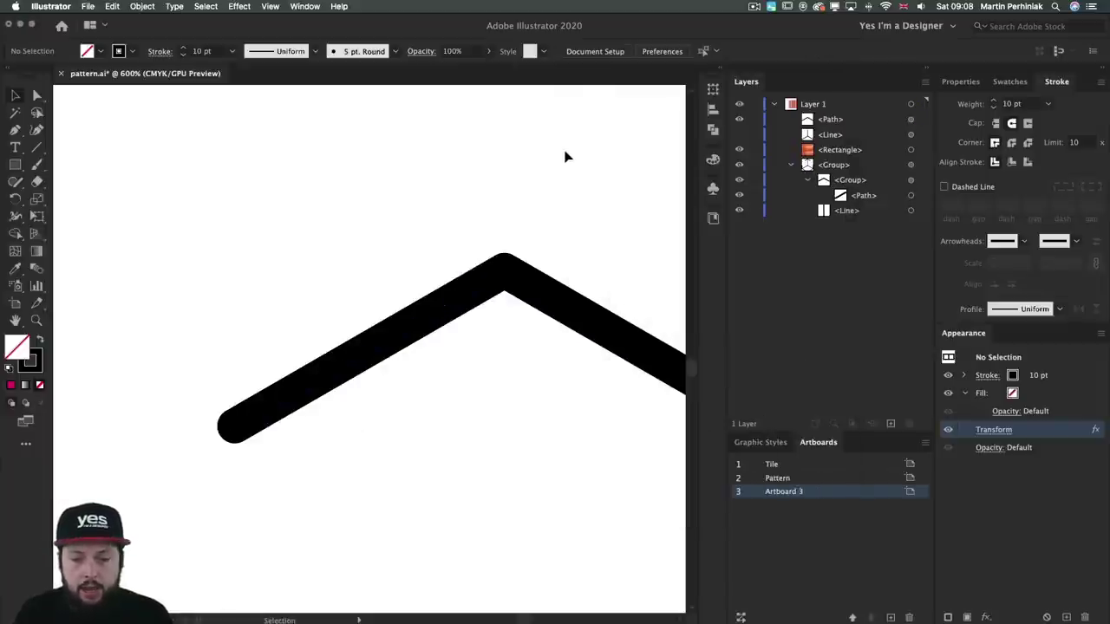
{"action": "left_click", "coordinate": [739, 134]}
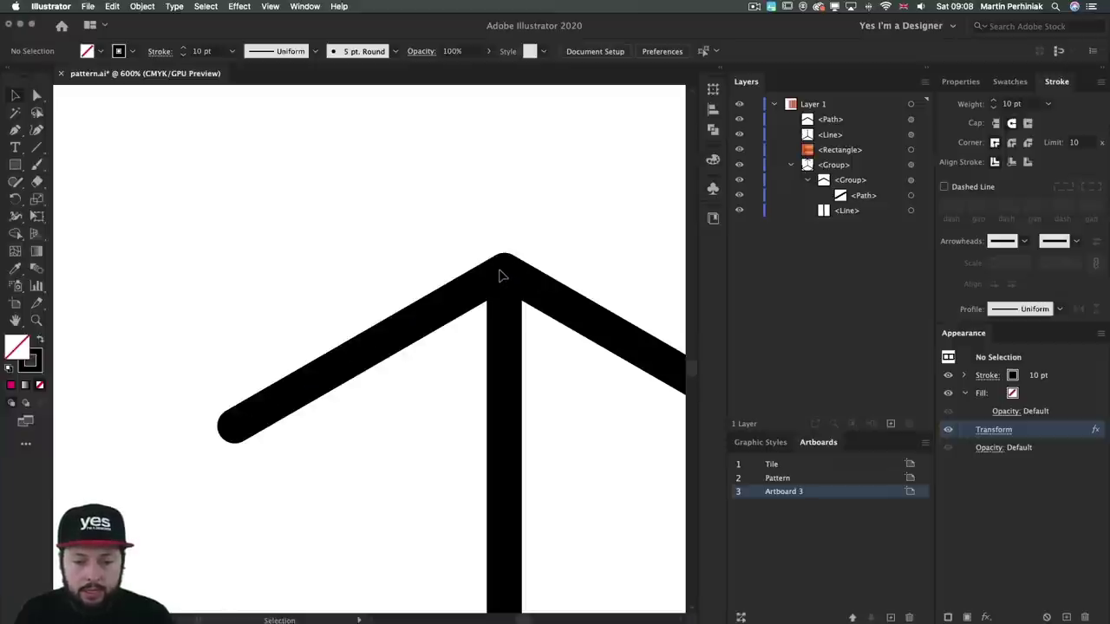
{"action": "left_click_drag", "start_coordinate": [482, 291], "coordinate": [483, 290]}
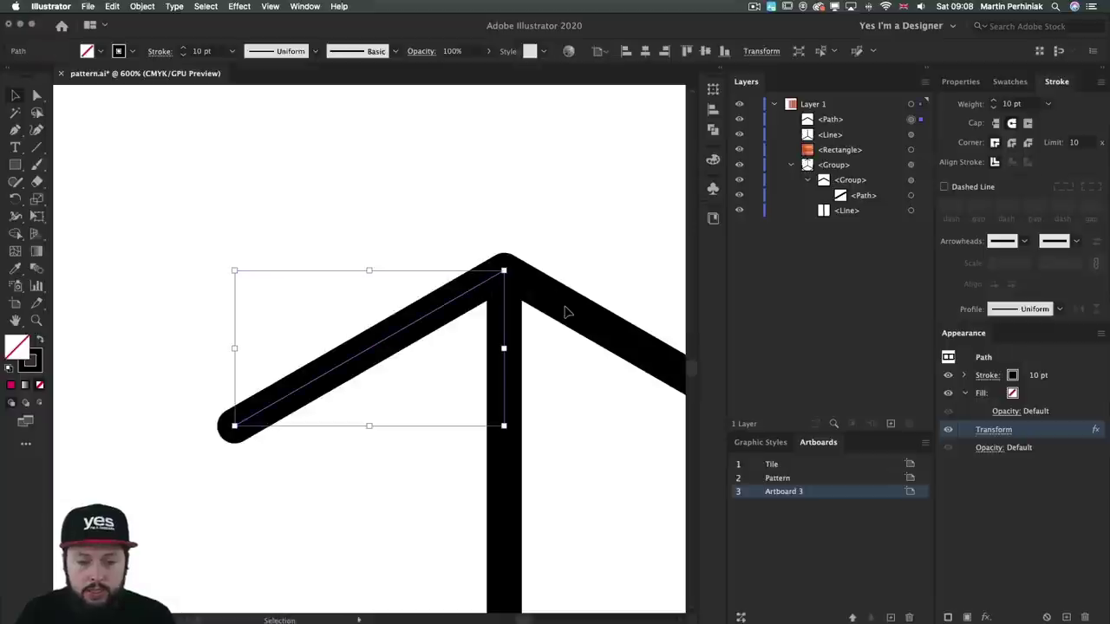
{"action": "left_click", "coordinate": [564, 139]}
{"action": "key", "text": "super+minus"}
{"action": "key", "text": "super+minus"}
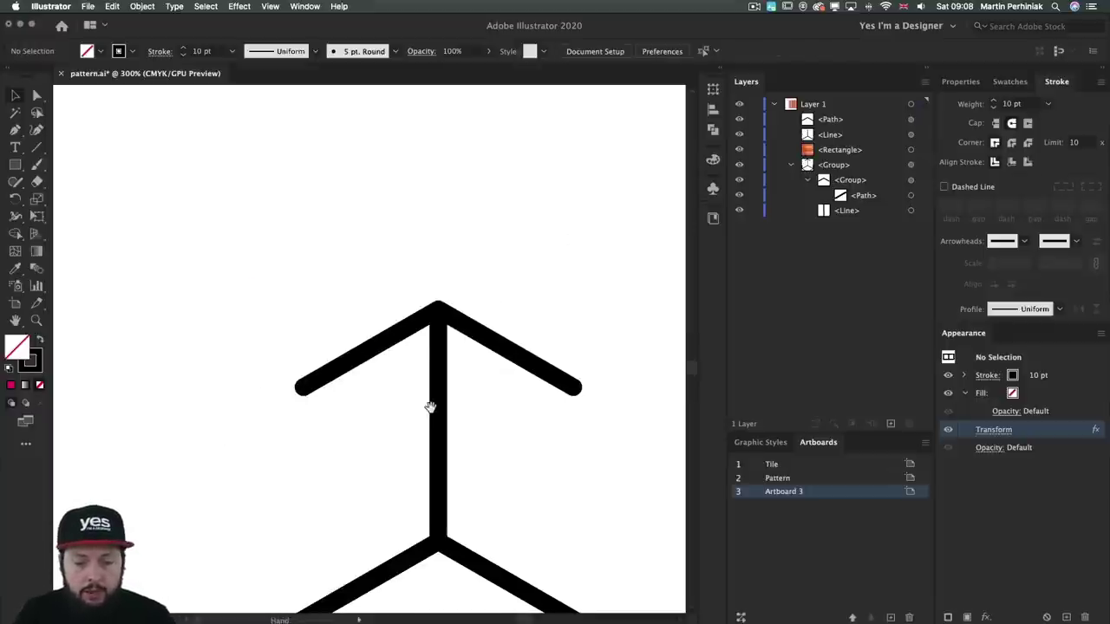
{"action": "scroll", "coordinate": [602, 250], "scroll_direction": "down", "scroll_amount": 3}
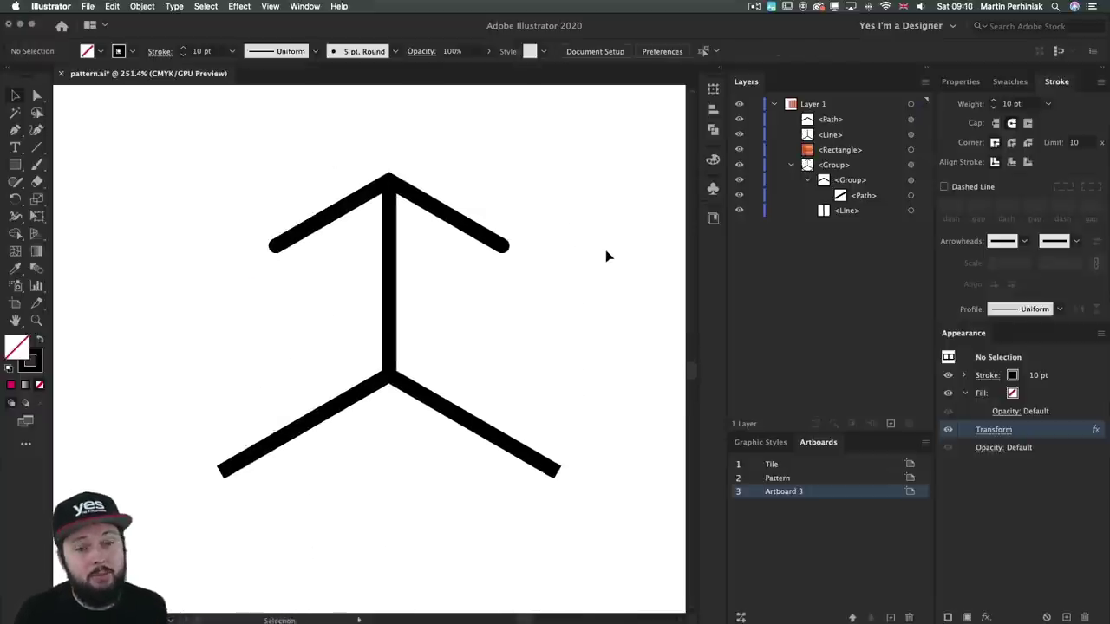
{"action": "left_click", "coordinate": [365, 199]}
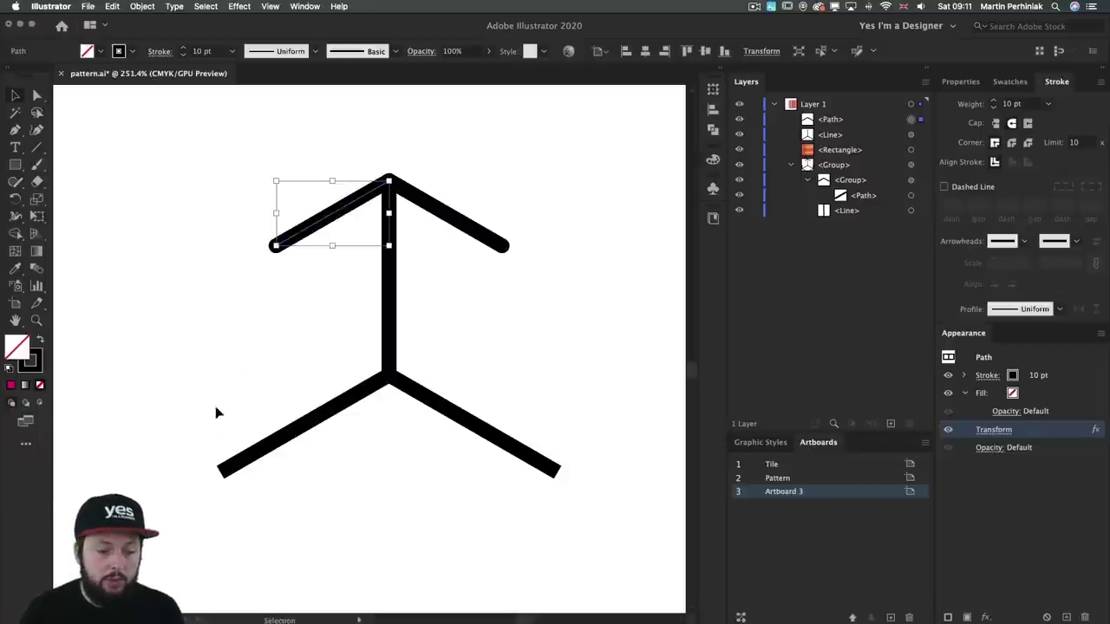
{"action": "left_click", "coordinate": [547, 305]}
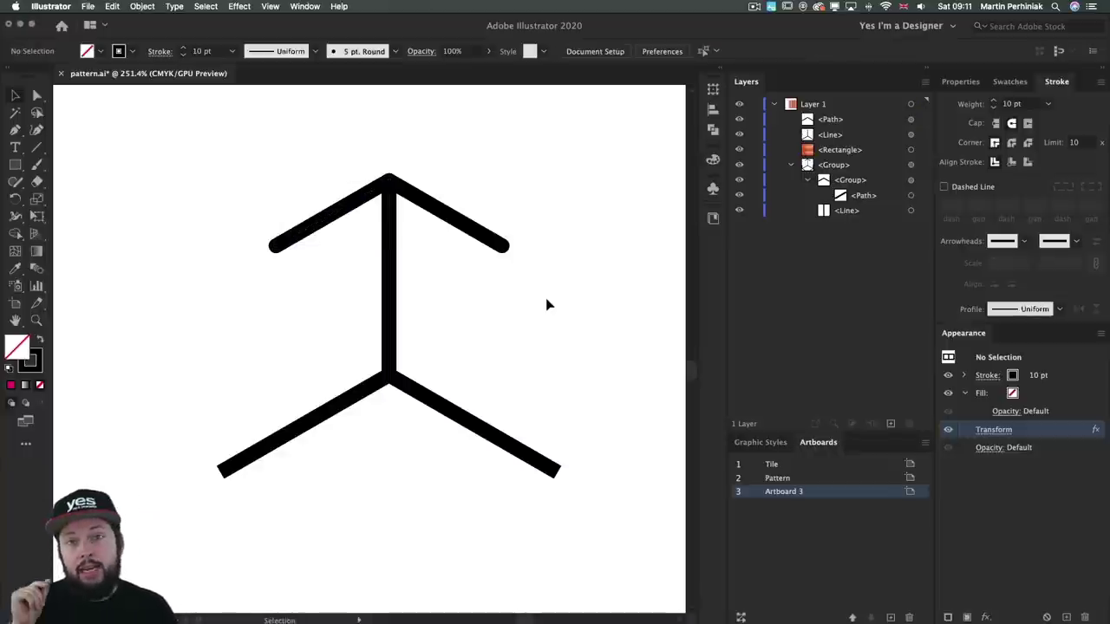
{"action": "left_click", "coordinate": [392, 288]}
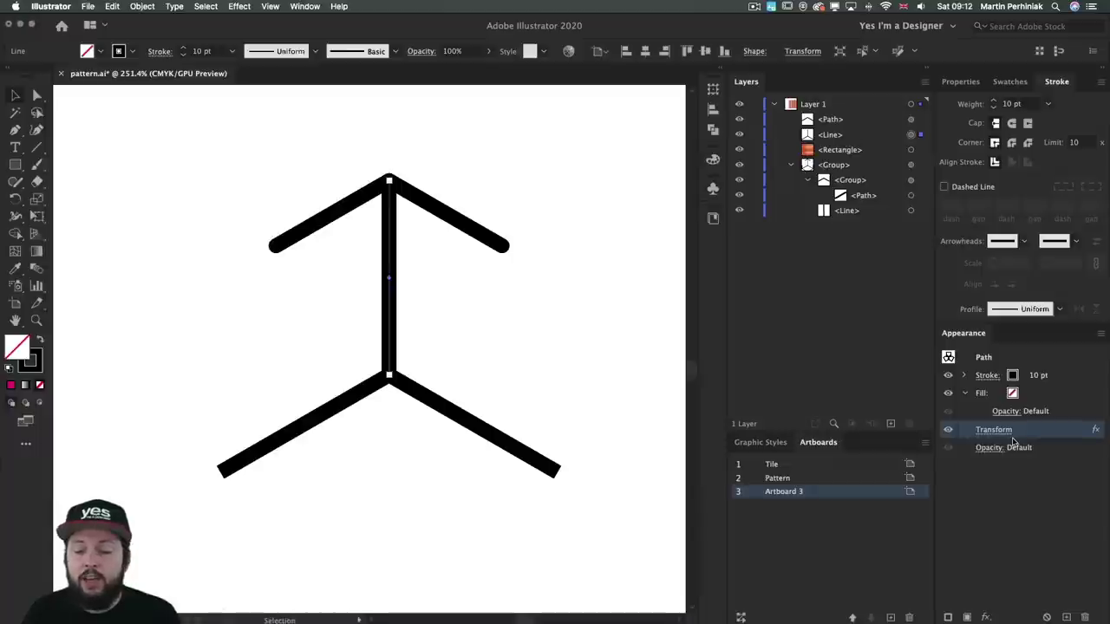
Delete every unused graphic style, then save the line's Transform appearance as a new Graphic Style.
{"action": "left_click", "coordinate": [768, 444]}
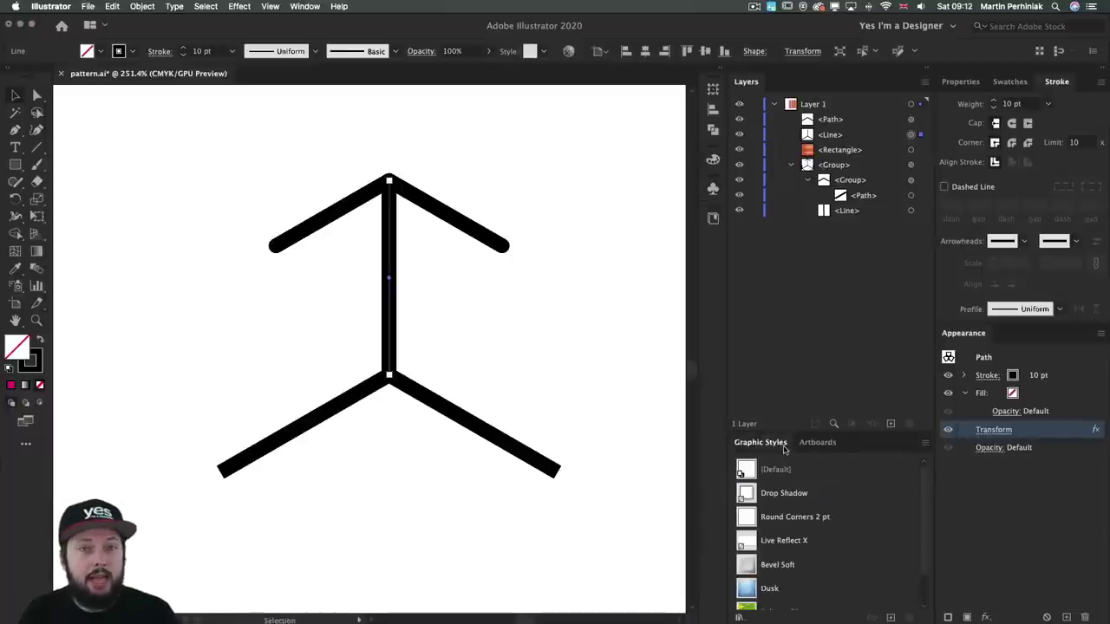
{"action": "left_click", "coordinate": [925, 443]}
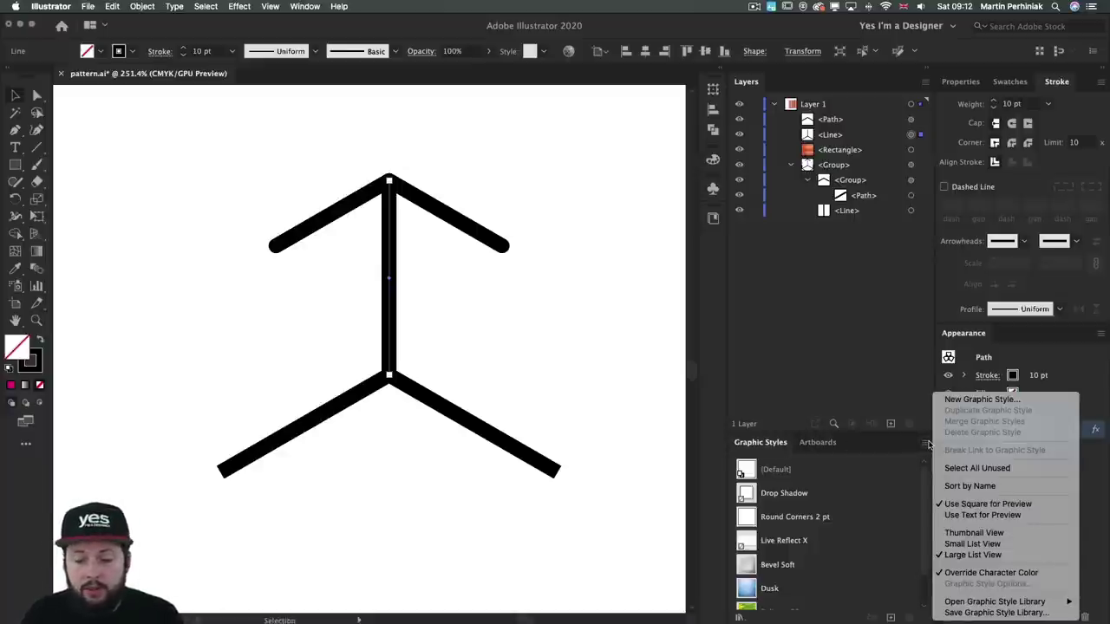
{"action": "left_click", "coordinate": [977, 469]}
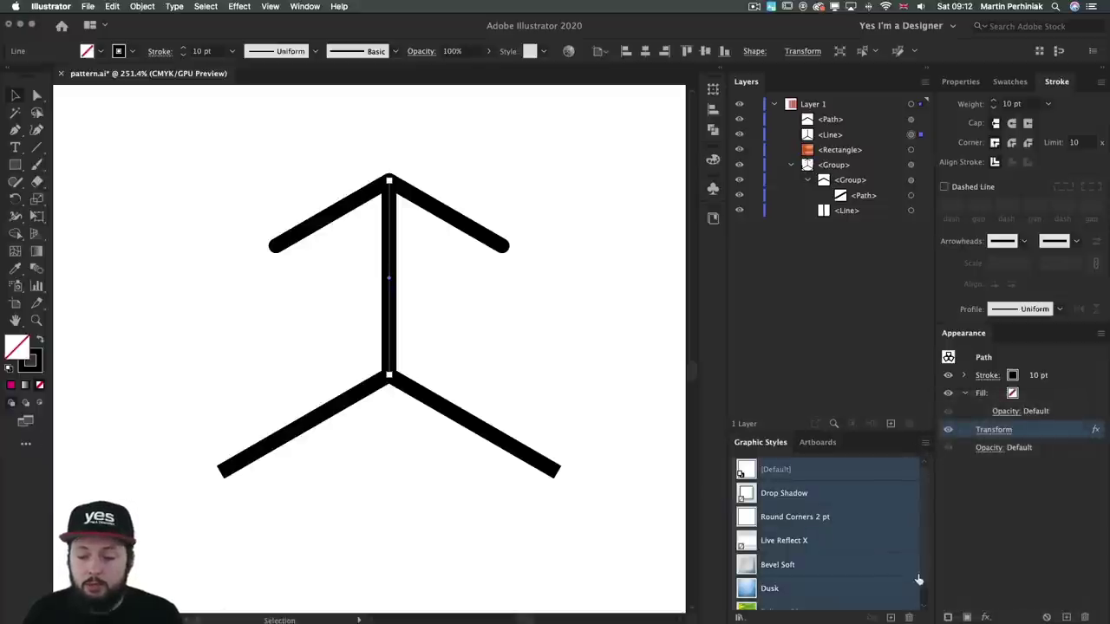
{"action": "left_click", "coordinate": [908, 617]}
{"action": "left_click", "coordinate": [612, 345]}
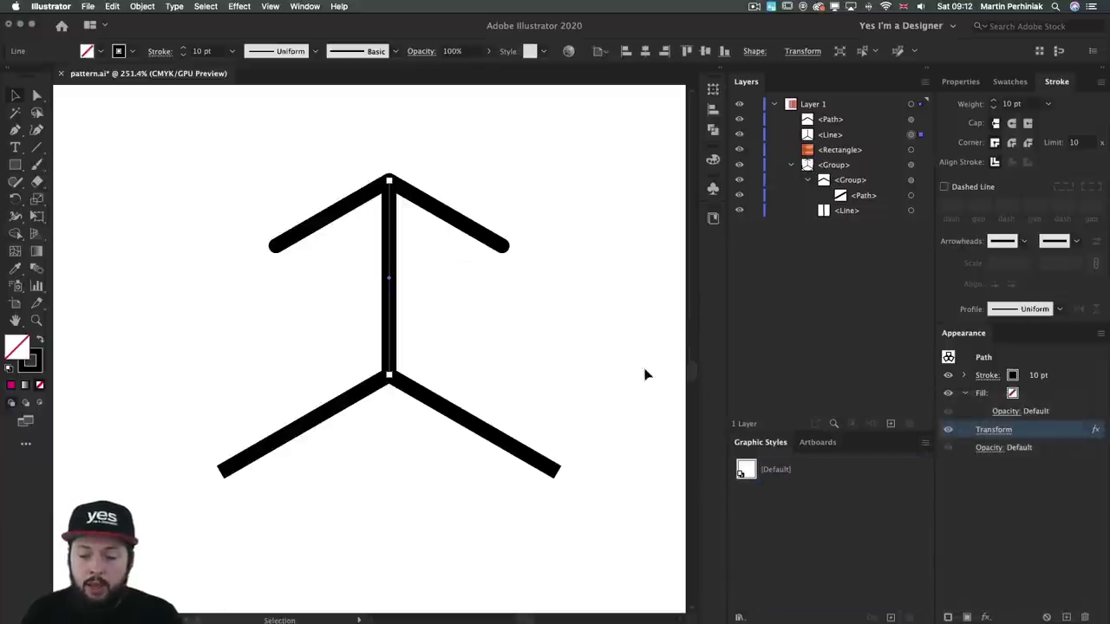
{"action": "left_click", "coordinate": [890, 616]}
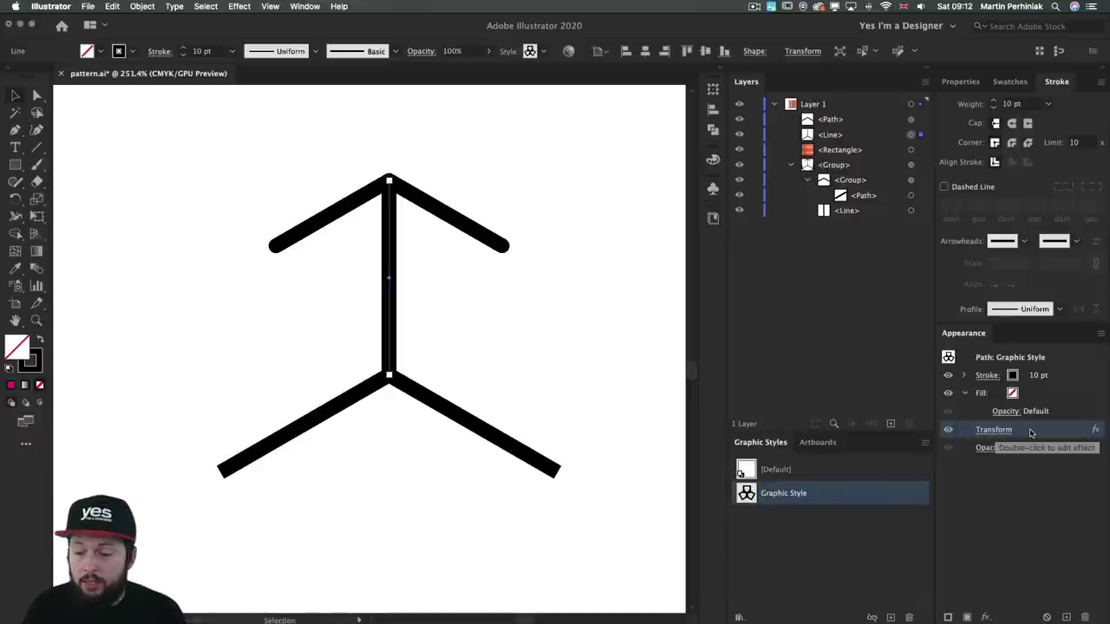
Remove the line's Transform effect, group it with Cmd+G, and apply the saved Graphic Style.
{"action": "left_click", "coordinate": [1085, 618]}
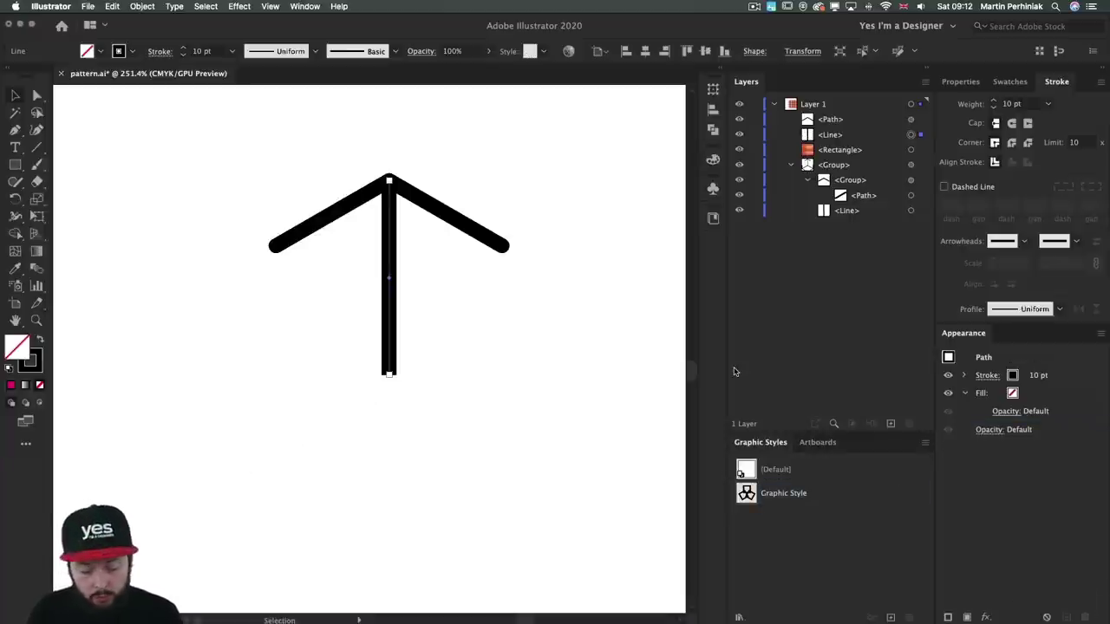
{"action": "key", "text": "super+g"}
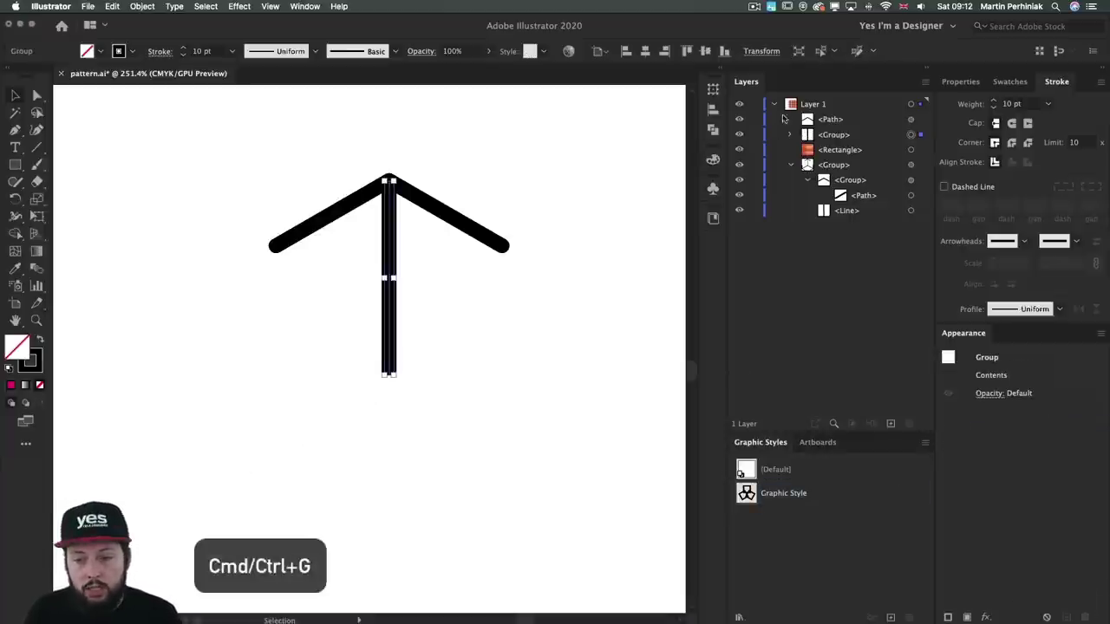
{"action": "left_click", "coordinate": [790, 134]}
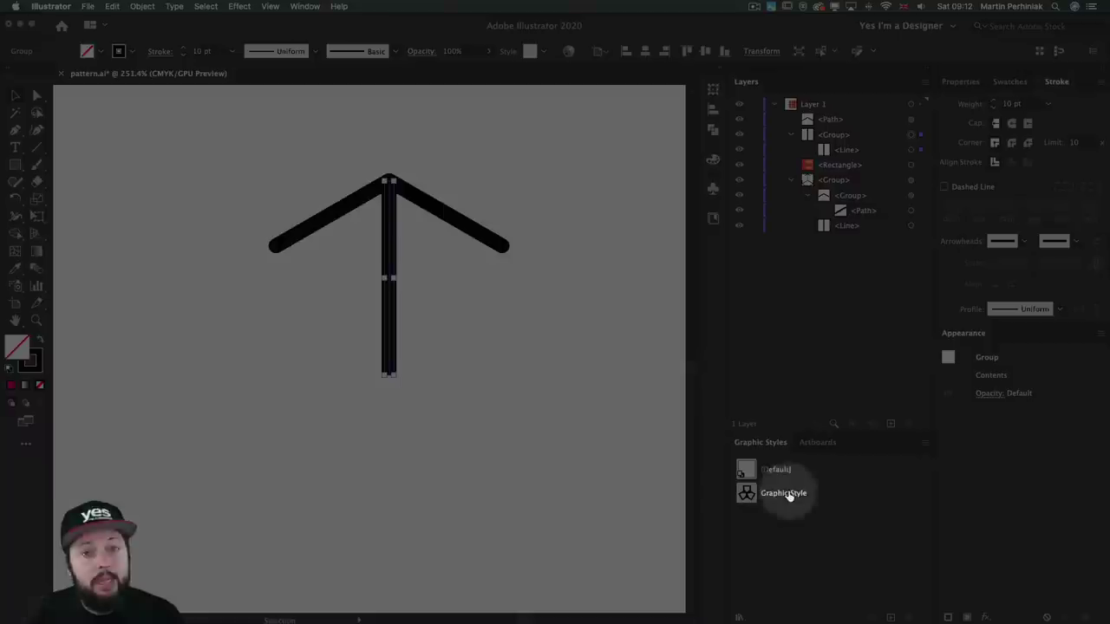
{"action": "left_click", "coordinate": [784, 494]}
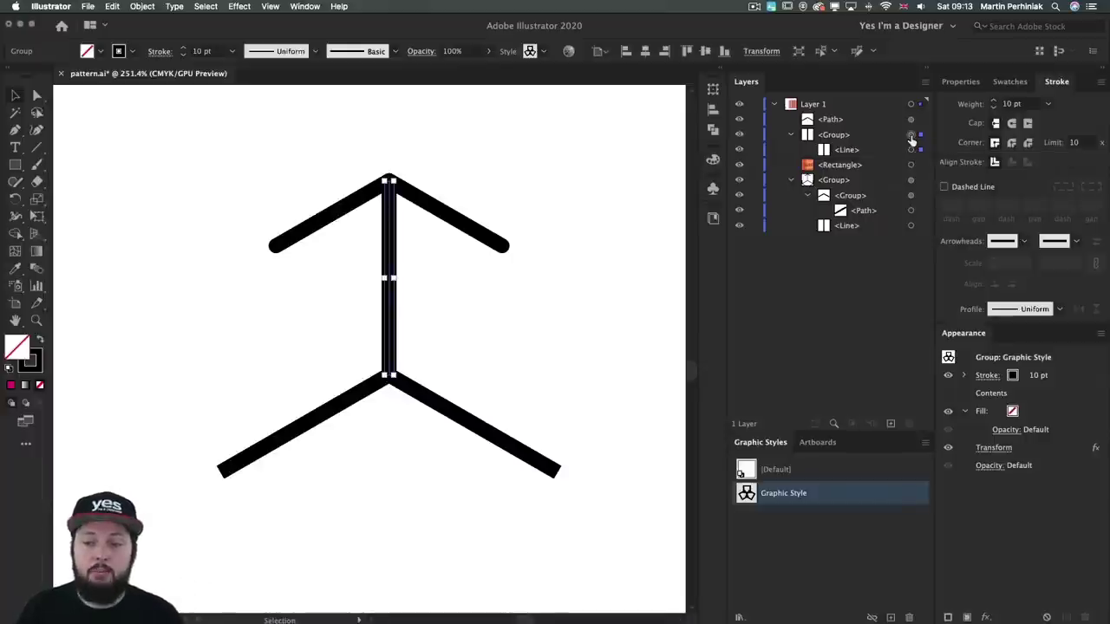
Move the upper-left arm's <Path> into the styled <Group> in the Layers panel, then deselect.
{"action": "left_click", "coordinate": [837, 121]}
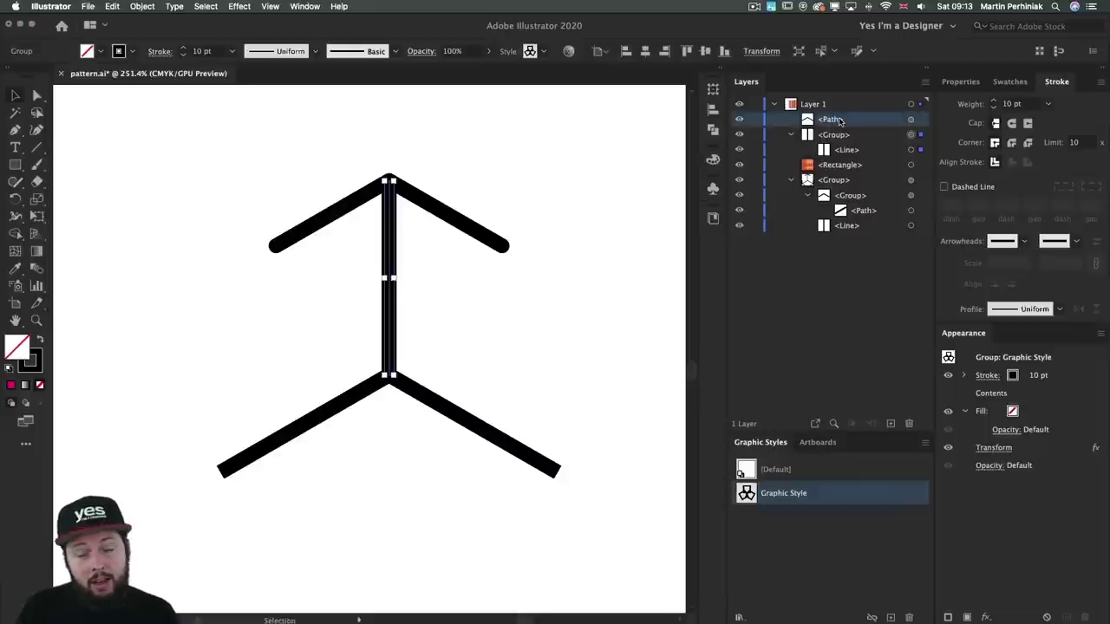
{"action": "left_click", "coordinate": [339, 208]}
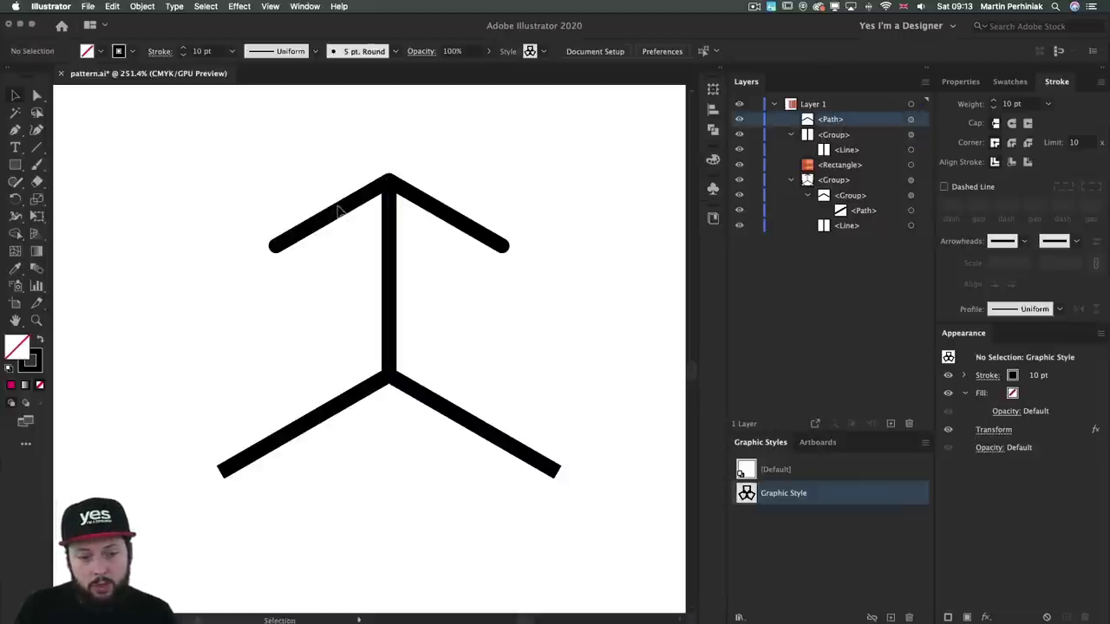
{"action": "left_click", "coordinate": [339, 215]}
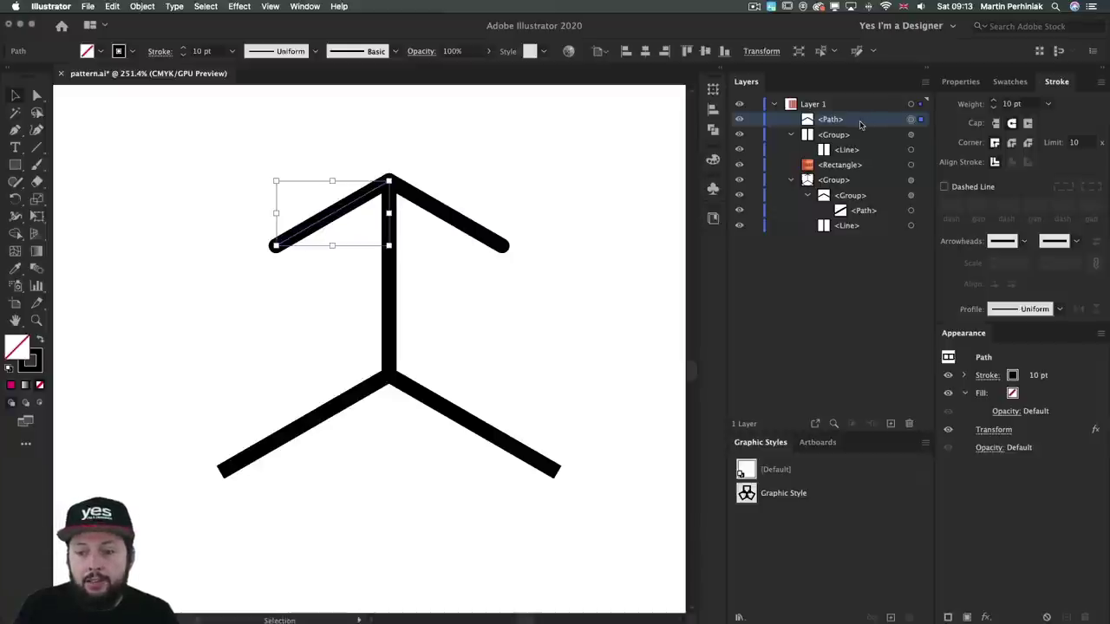
{"action": "left_click_drag", "start_coordinate": [860, 126], "coordinate": [859, 145]}
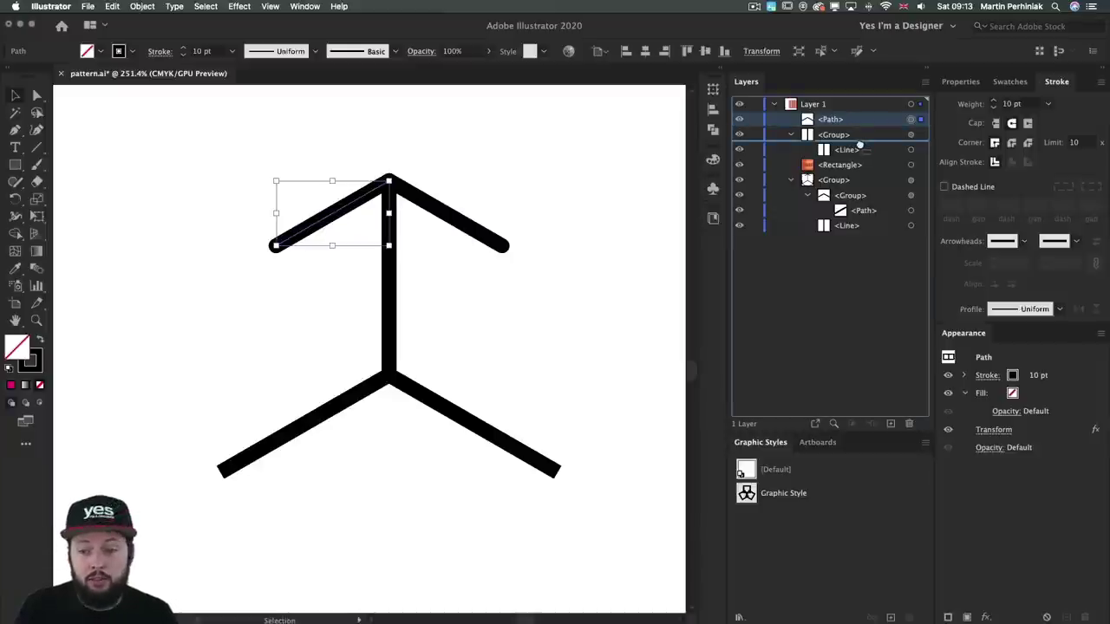
{"action": "left_click_drag", "start_coordinate": [859, 145], "coordinate": [836, 145]}
{"action": "left_click", "coordinate": [637, 163]}
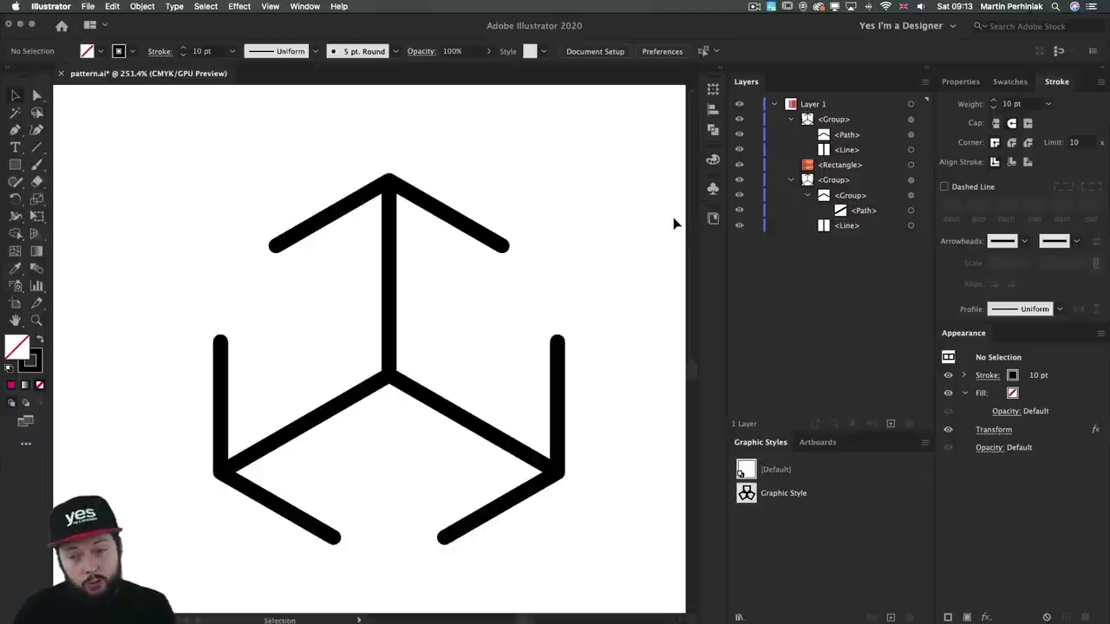
Select the styled group, then the arm path, toggling the Transform effect off and on to compare.
{"action": "left_click", "coordinate": [909, 121]}
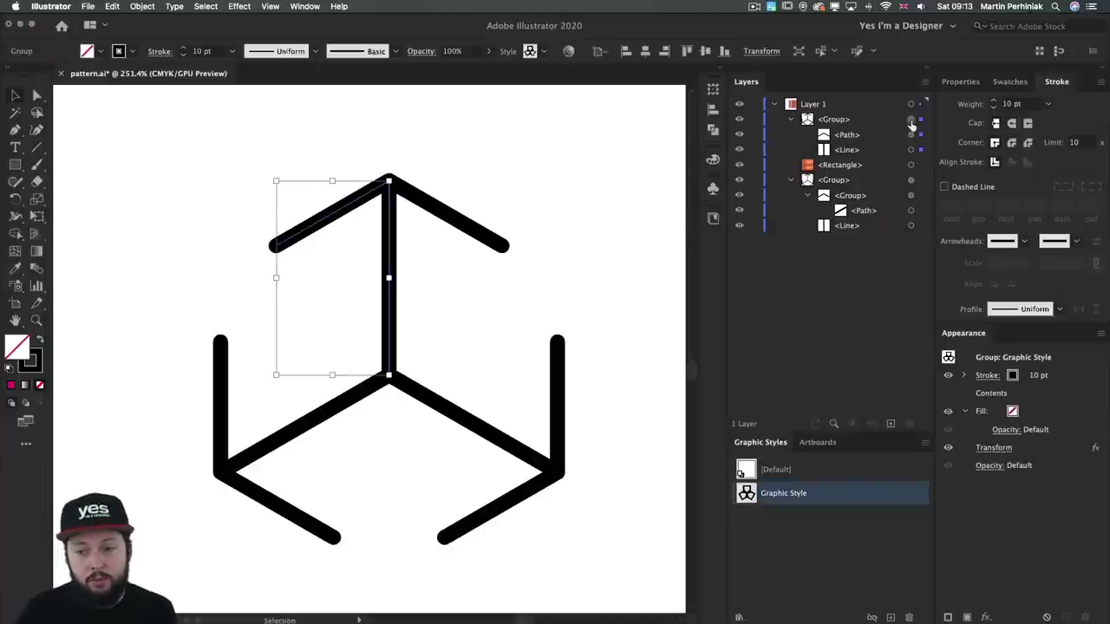
{"action": "left_click", "coordinate": [947, 448]}
{"action": "left_click", "coordinate": [948, 449]}
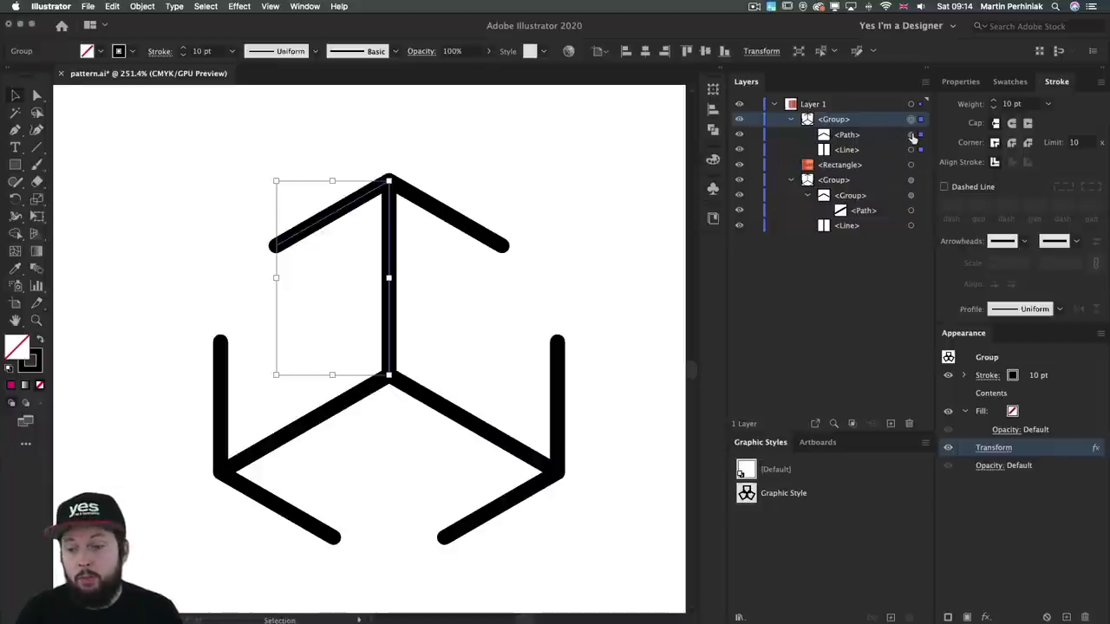
{"action": "left_click", "coordinate": [911, 136]}
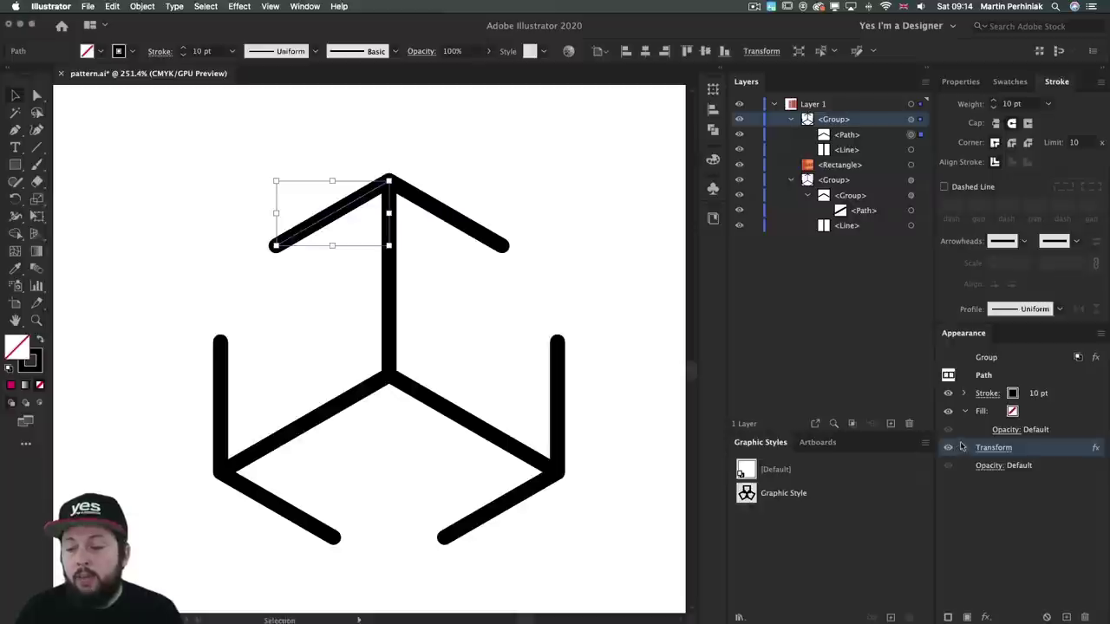
{"action": "left_click", "coordinate": [949, 448]}
{"action": "left_click", "coordinate": [949, 449]}
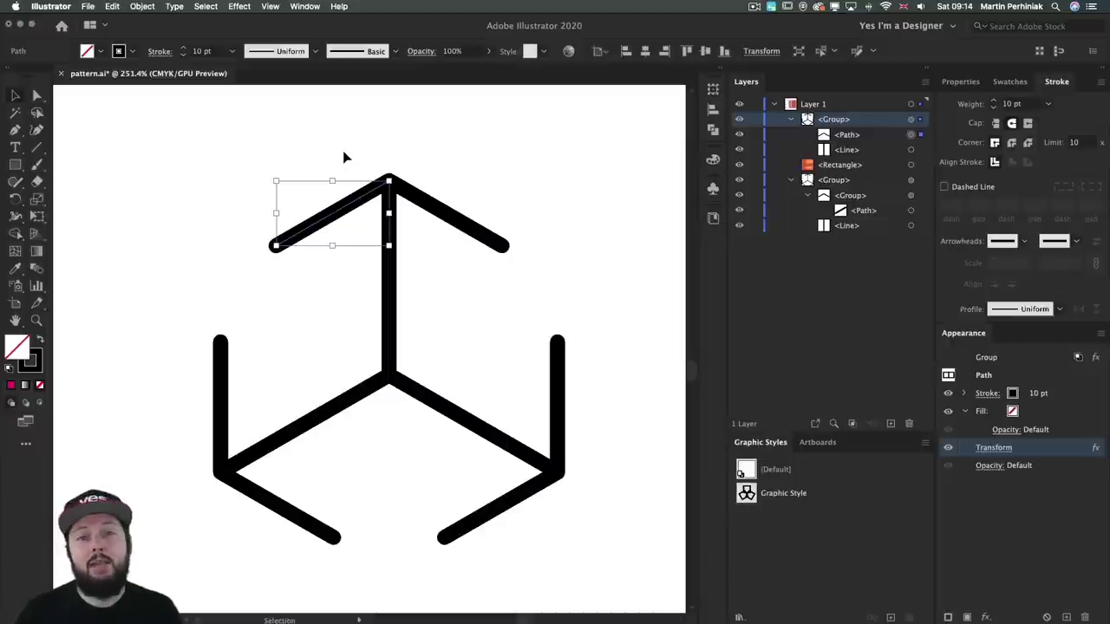
Pull the upper-left arm's end point slightly down-left with Direct Selection.
{"action": "key", "text": "a"}
{"action": "left_click", "coordinate": [275, 245]}
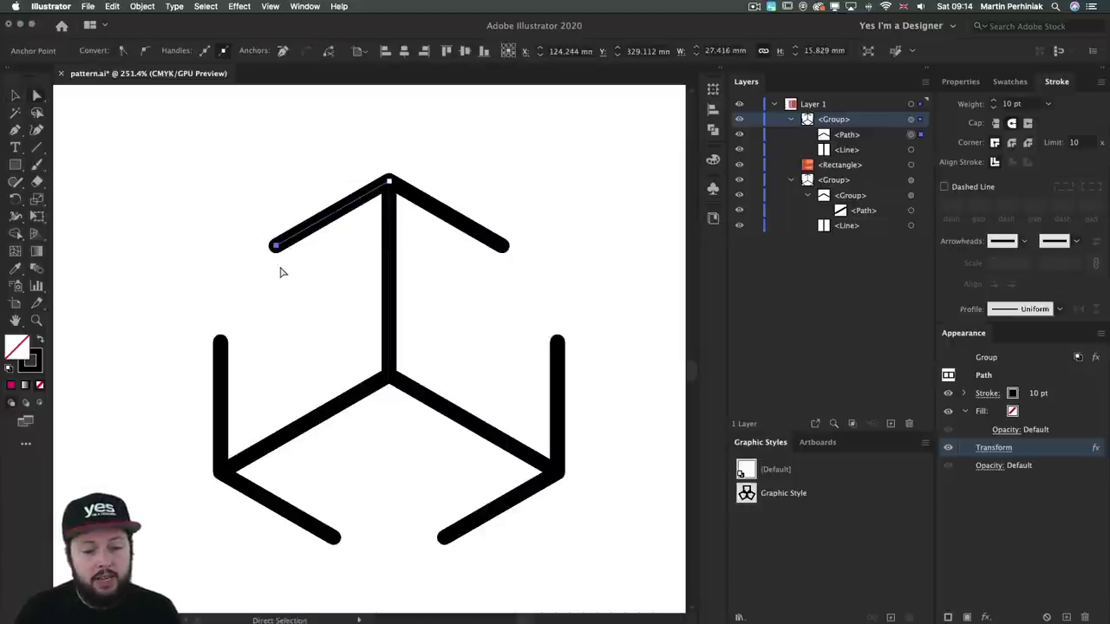
{"action": "mouse_move", "coordinate": [275, 246]}
{"action": "left_mouse_down"}
{"action": "mouse_move", "coordinate": [250, 262]}
{"action": "mouse_move", "coordinate": [199, 255]}
{"action": "mouse_move", "coordinate": [275, 210]}
{"action": "mouse_move", "coordinate": [271, 269]}
{"action": "mouse_move", "coordinate": [253, 263]}
{"action": "mouse_move", "coordinate": [218, 280]}
{"action": "mouse_move", "coordinate": [252, 247]}
{"action": "mouse_move", "coordinate": [281, 249]}
{"action": "left_mouse_up"}
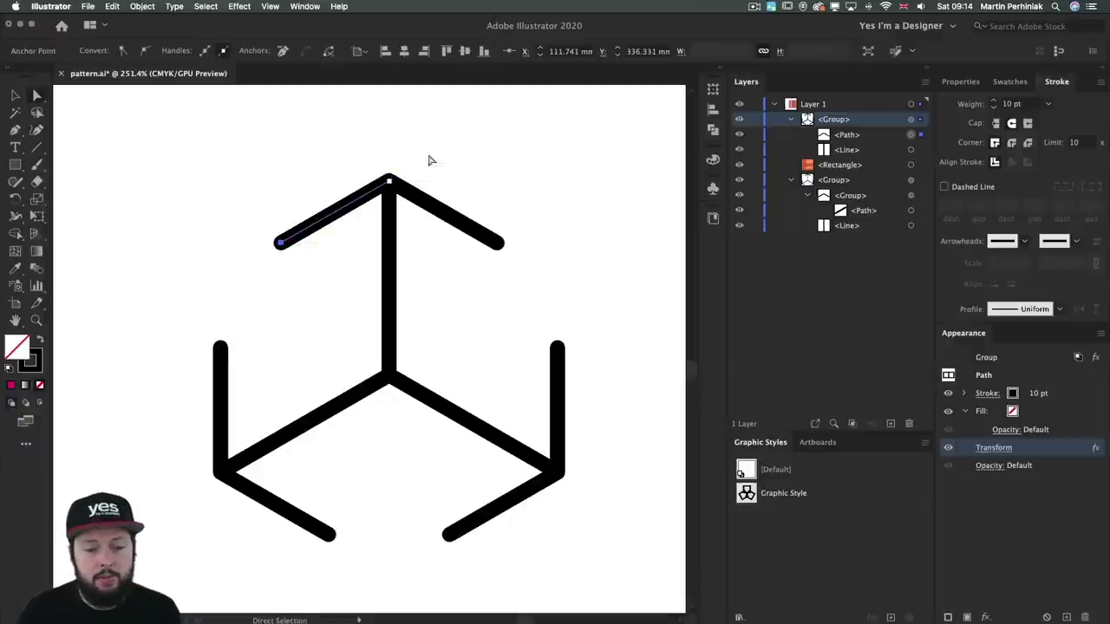
Marquee the anchors at the figure's peak, raise them slightly, and deselect.
{"action": "left_click", "coordinate": [434, 397]}
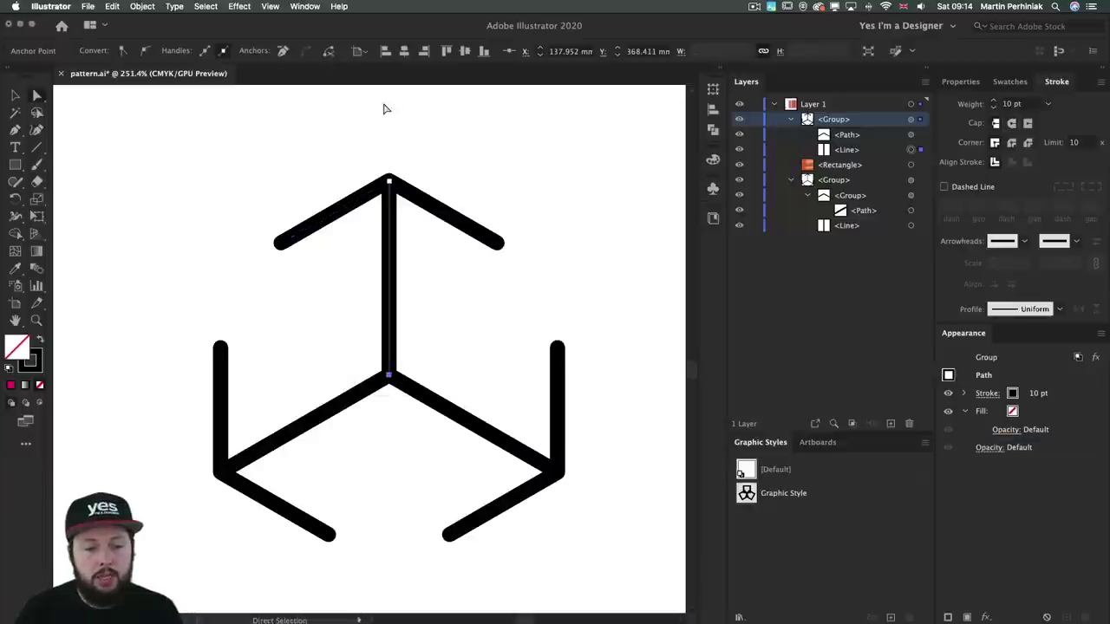
{"action": "left_click", "coordinate": [299, 141]}
{"action": "left_click_drag", "start_coordinate": [266, 148], "coordinate": [477, 290]}
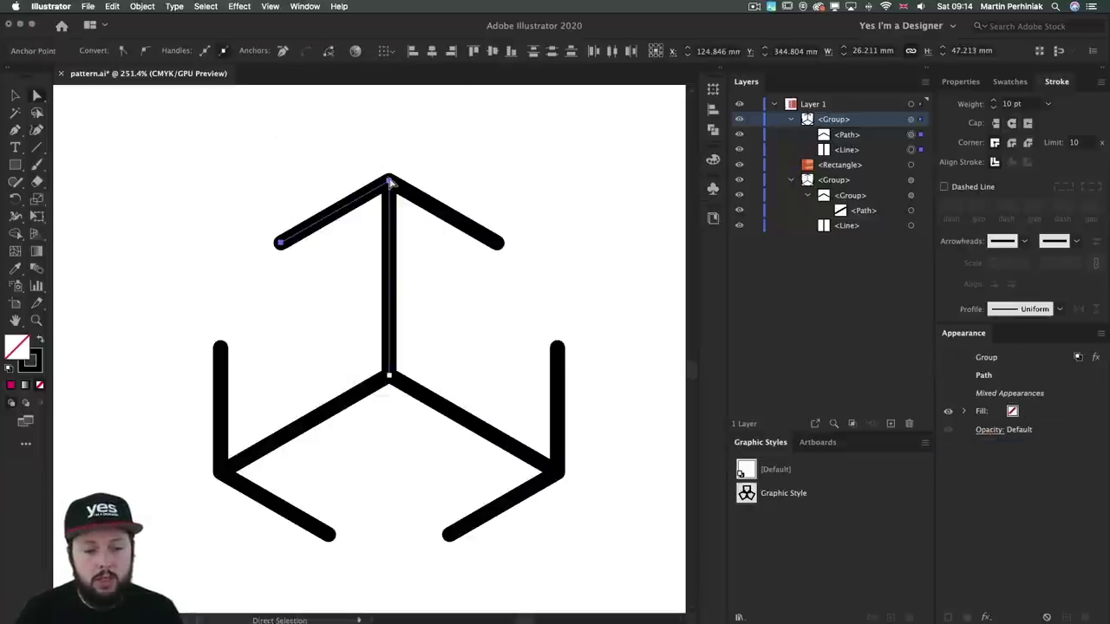
{"action": "mouse_move", "coordinate": [390, 181]}
{"action": "left_mouse_down"}
{"action": "mouse_move", "coordinate": [391, 220]}
{"action": "mouse_move", "coordinate": [391, 171]}
{"action": "left_mouse_up"}
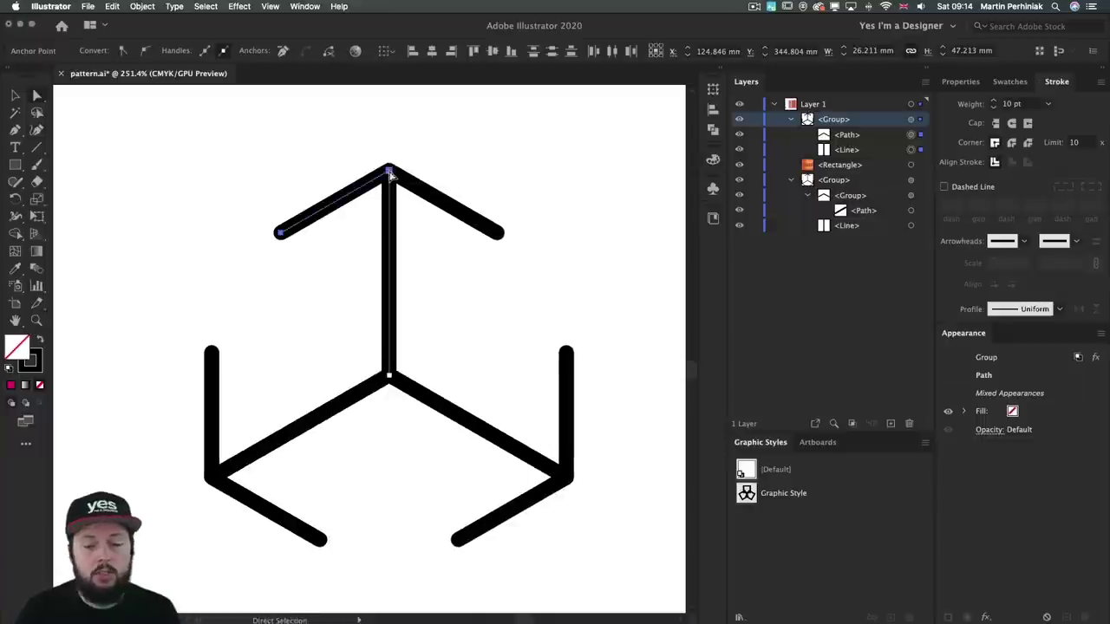
{"action": "left_click", "coordinate": [583, 142]}
Copy the whole top three-armed stroke group, deselect, and go to Object > Pattern.
{"action": "key", "text": "v"}
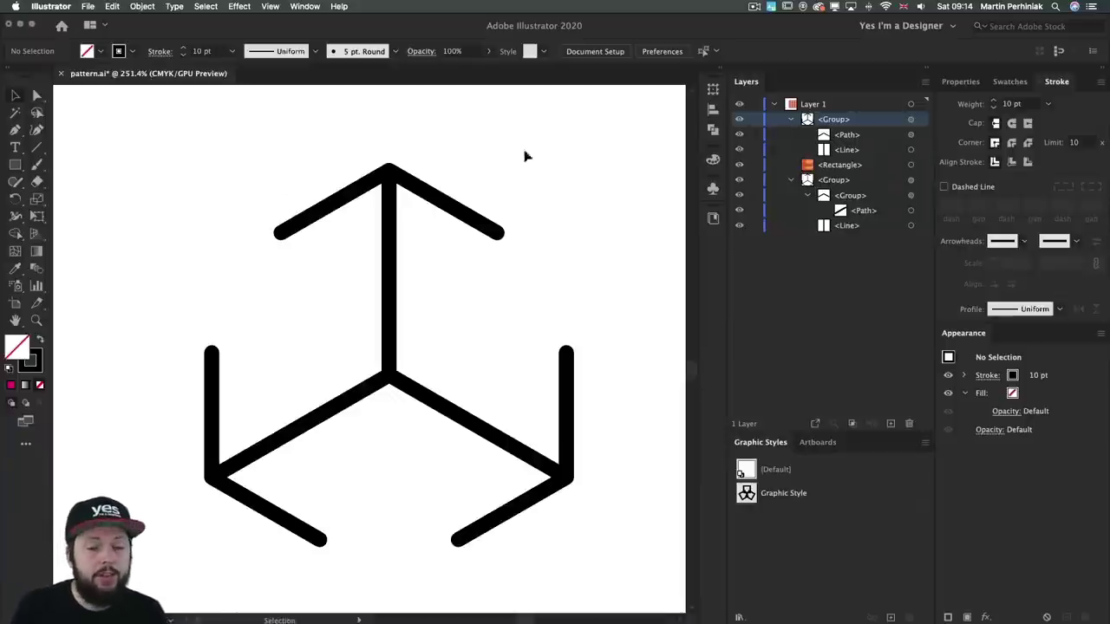
{"action": "left_click_drag", "start_coordinate": [131, 136], "coordinate": [630, 564]}
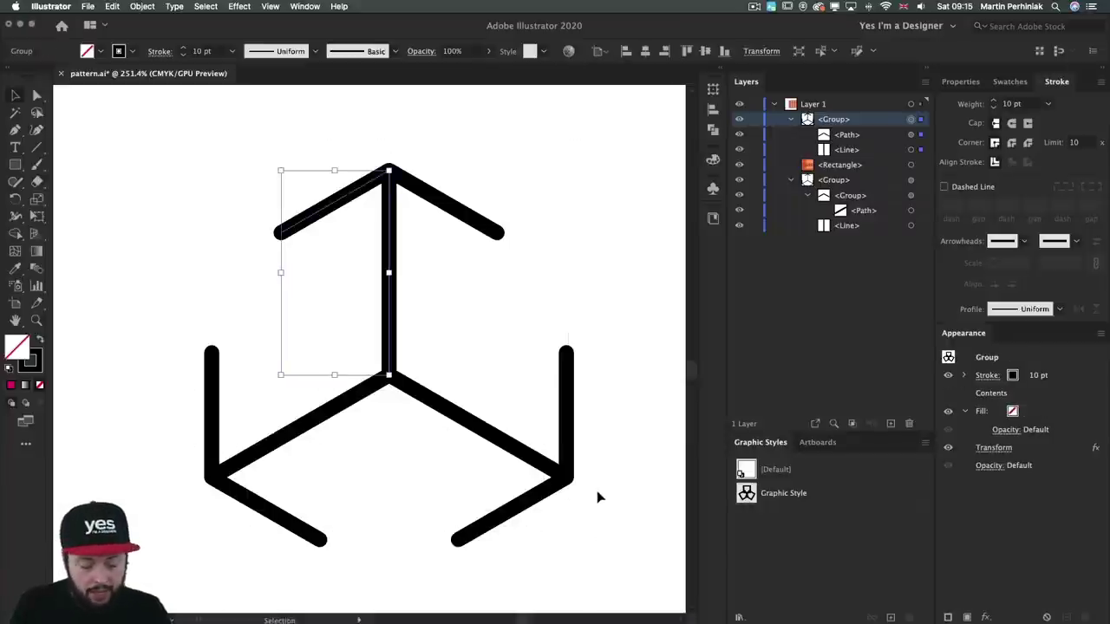
{"action": "key", "text": "super+c"}
{"action": "key", "text": "a"}
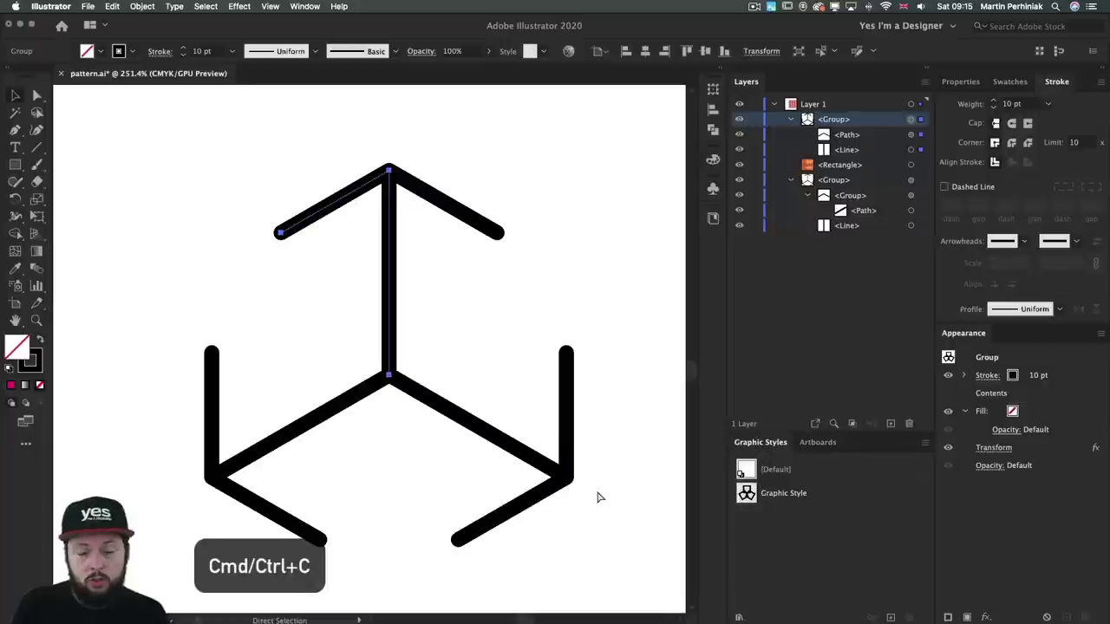
{"action": "key", "text": "v"}
{"action": "left_click", "coordinate": [151, 181]}
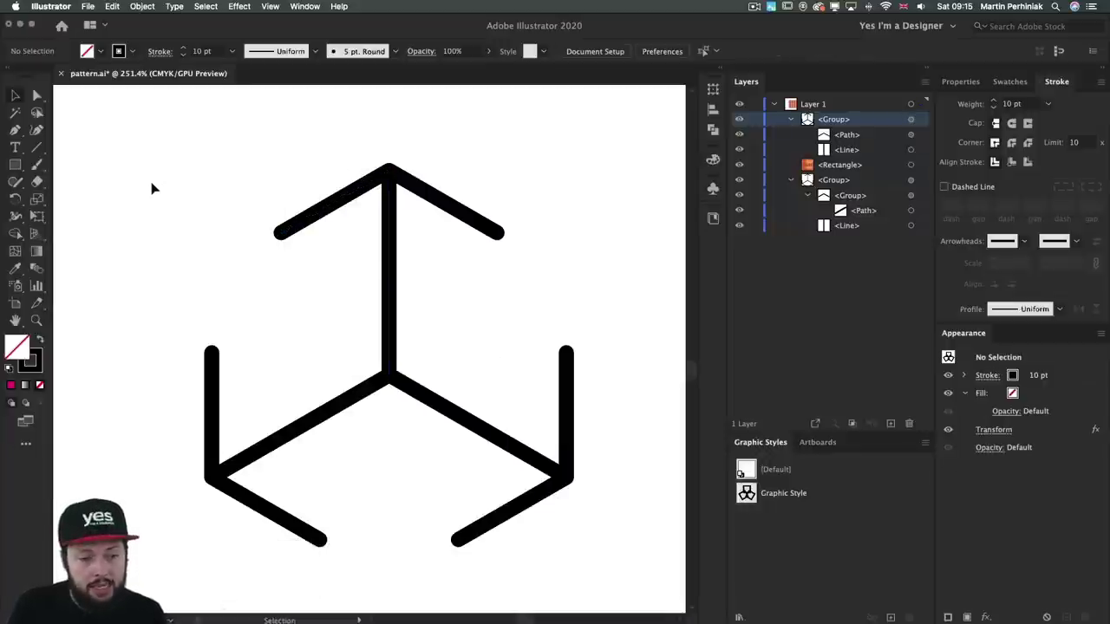
{"action": "left_click", "coordinate": [113, 7]}
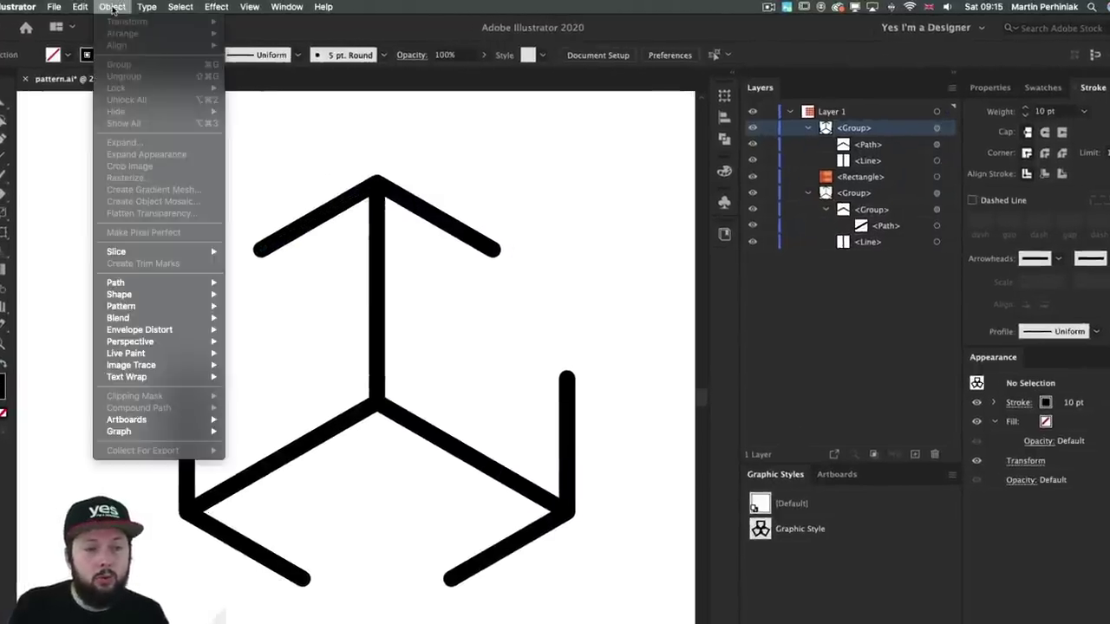
{"action": "mouse_move", "coordinate": [164, 308]}
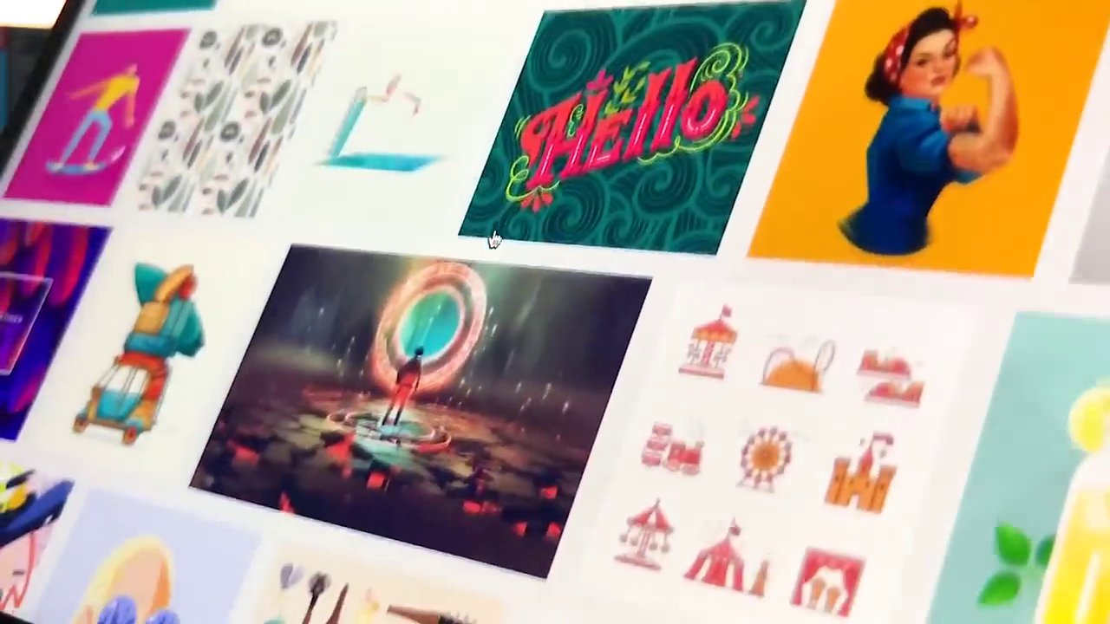
{"action": "scroll", "coordinate": [492, 240], "scroll_direction": "down", "scroll_amount": 1}
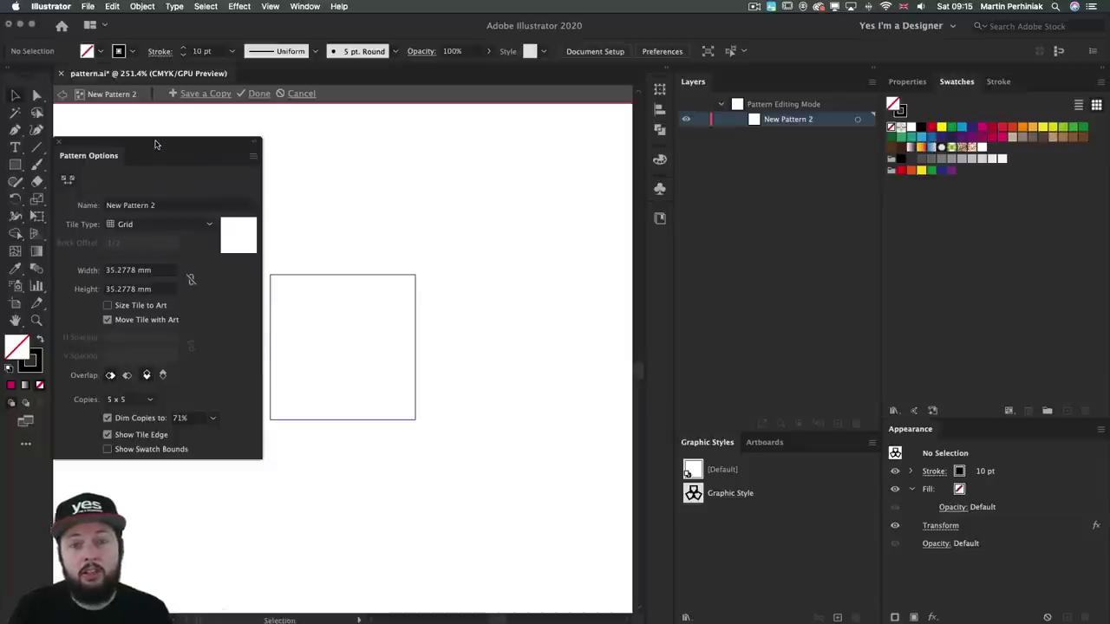
Move the Pattern Options panel aside and paste the copied cube motif into New Pattern 2.
{"action": "left_click_drag", "start_coordinate": [155, 144], "coordinate": [704, 157]}
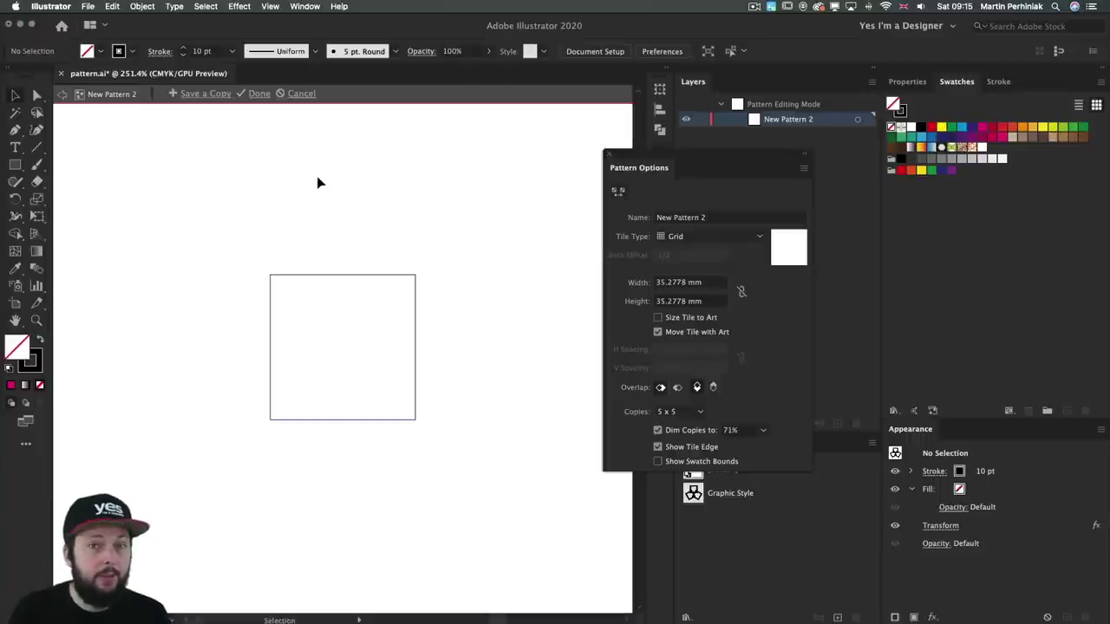
{"action": "key", "text": "super+v"}
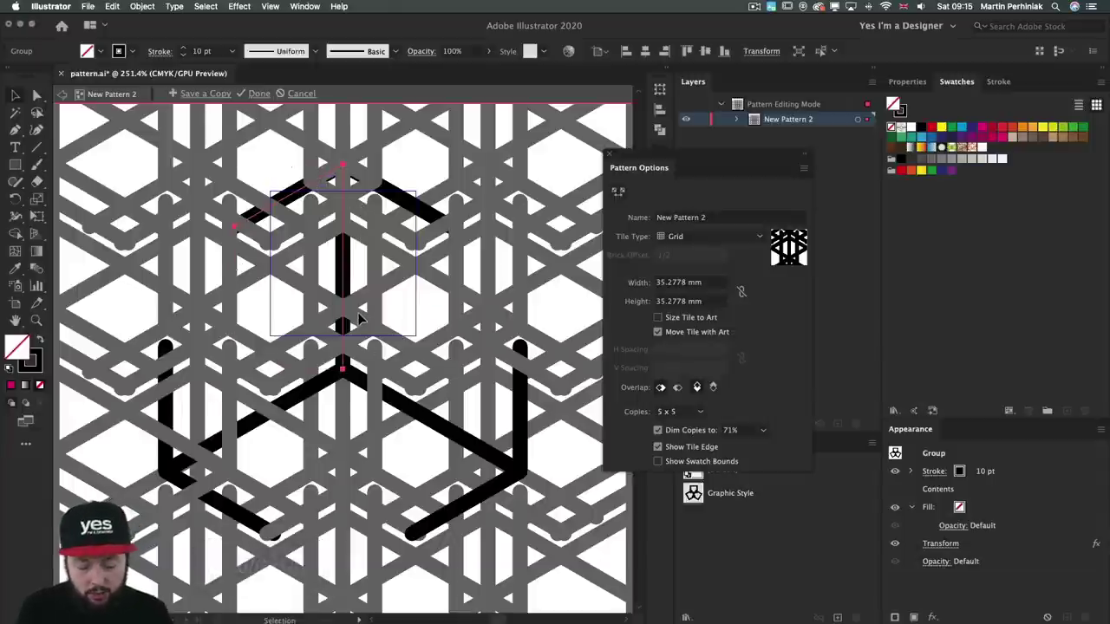
{"action": "scroll", "coordinate": [360, 321], "scroll_direction": "down", "scroll_amount": 5}
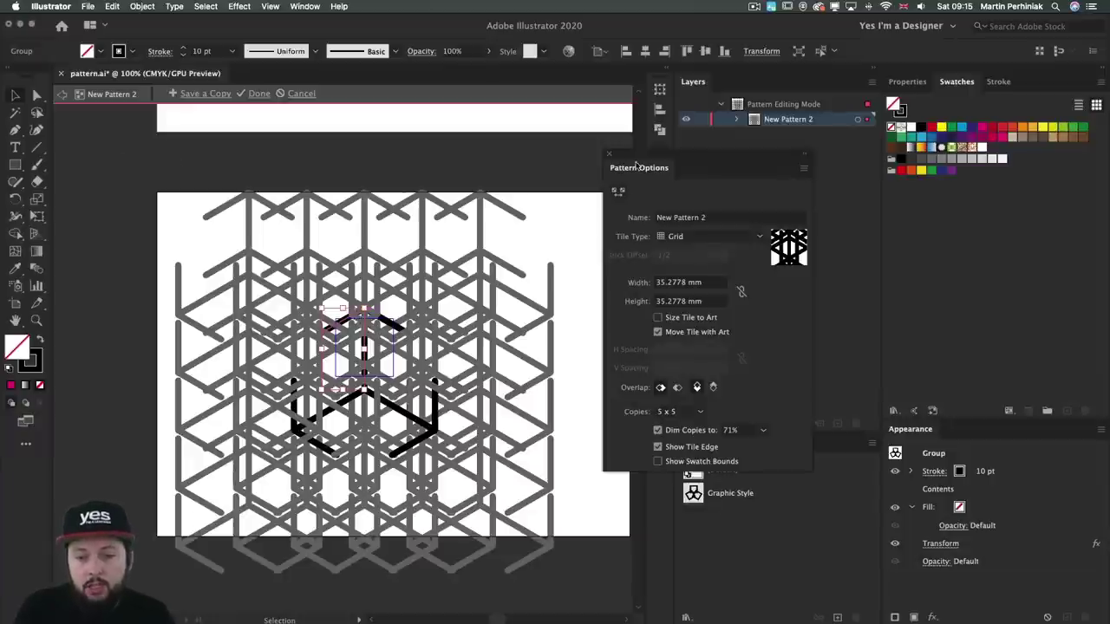
{"action": "left_click_drag", "start_coordinate": [637, 167], "coordinate": [630, 200]}
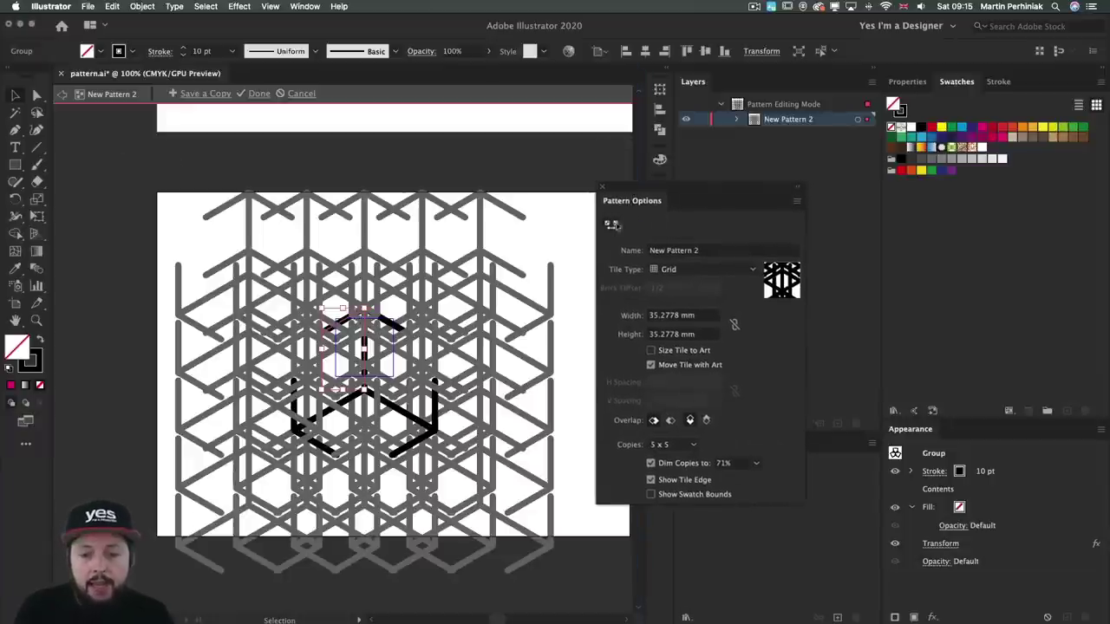
Drag the tile corners outward with the Edit Pattern Tile Tool until the tile is 110.772 × 119.5915 mm.
{"action": "left_click", "coordinate": [613, 225]}
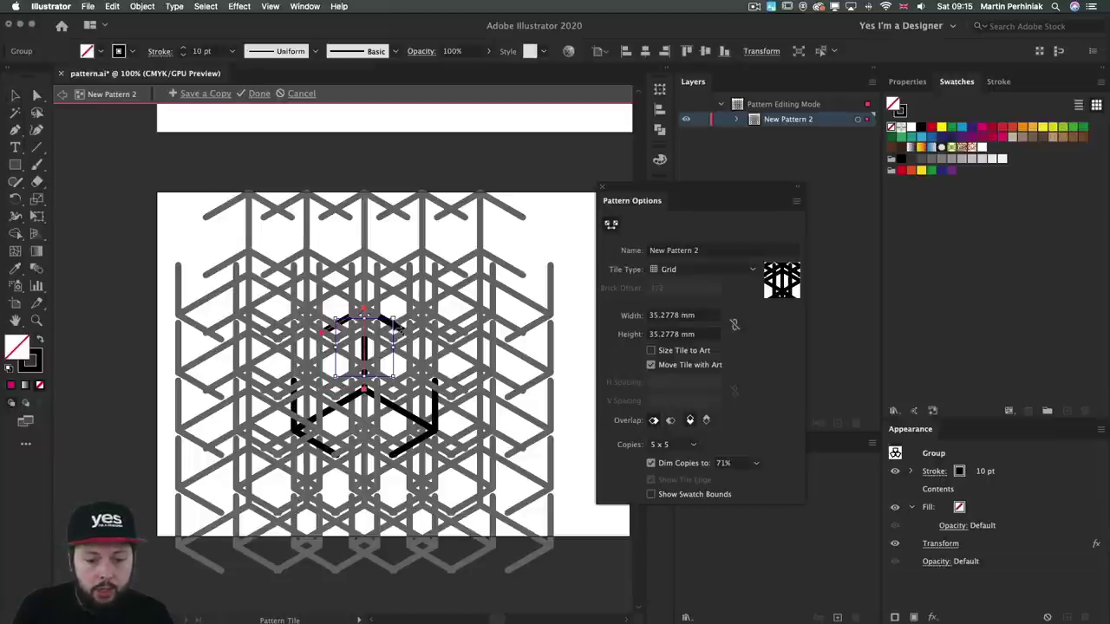
{"action": "left_click_drag", "start_coordinate": [406, 310], "coordinate": [419, 322]}
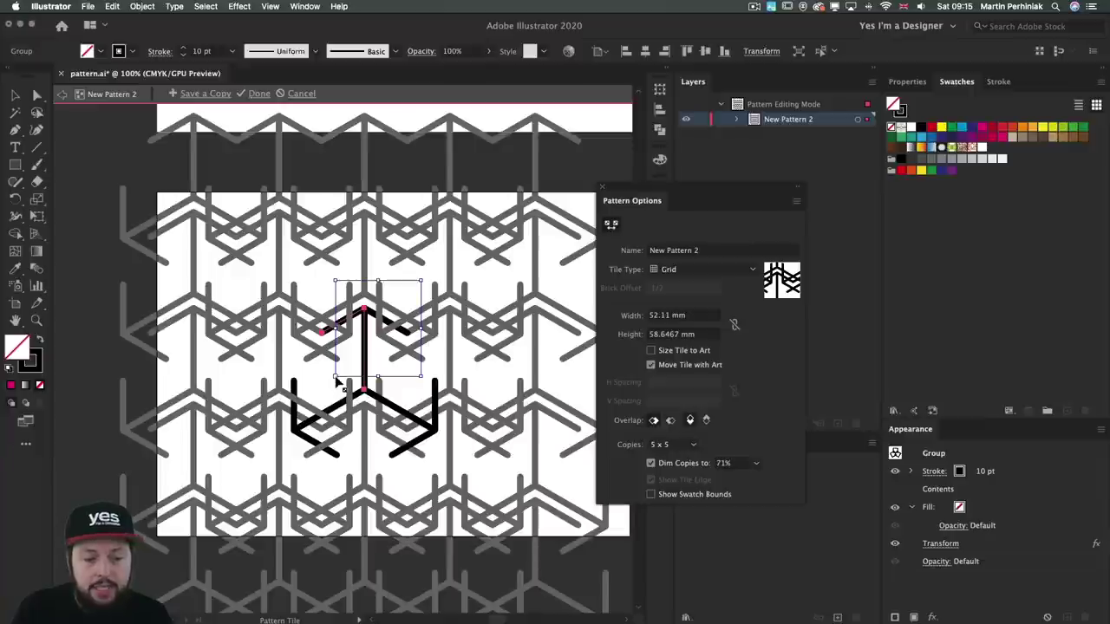
{"action": "left_click_drag", "start_coordinate": [333, 386], "coordinate": [278, 476]}
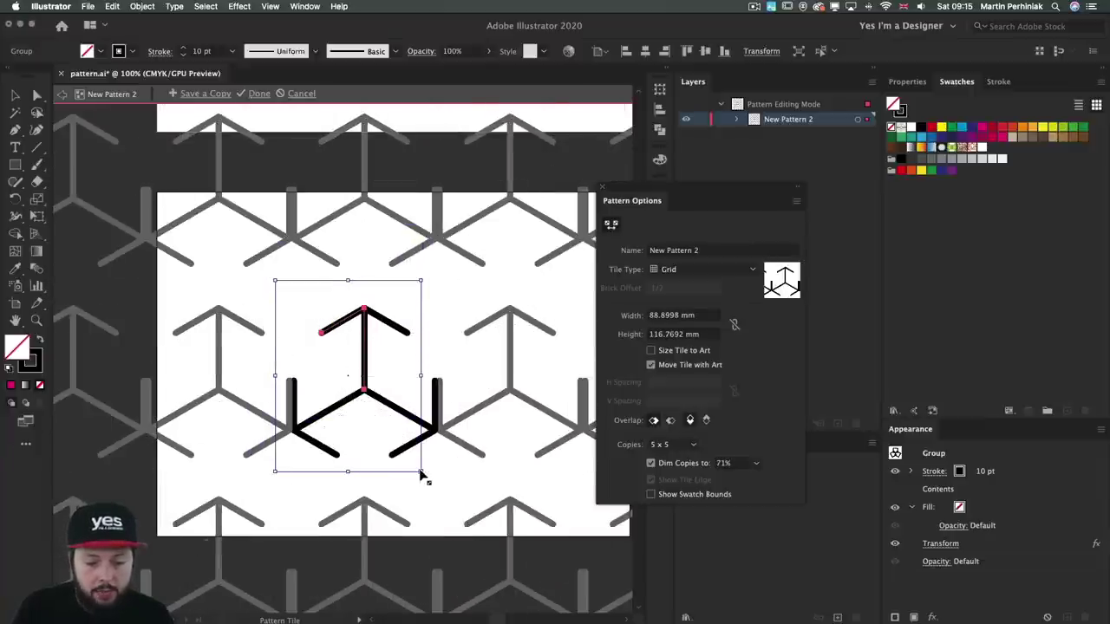
{"action": "left_click_drag", "start_coordinate": [420, 473], "coordinate": [458, 477]}
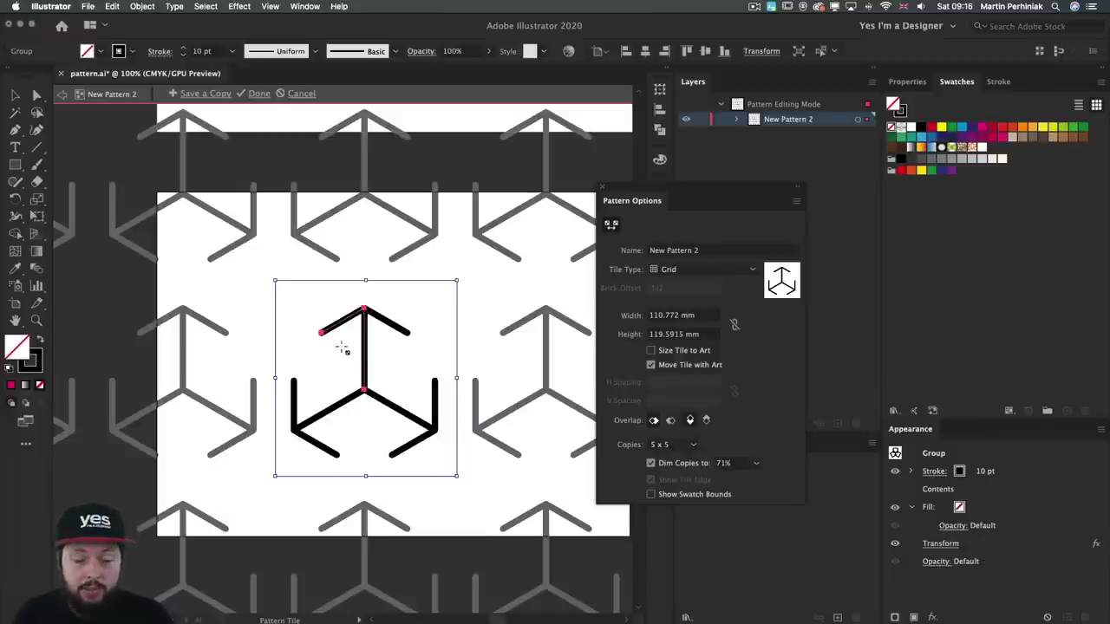
Set Tile Type to Brick by Column and shrink the tile to 48.6832 × 103.3637 mm, centred on the stem.
{"action": "left_click", "coordinate": [662, 271]}
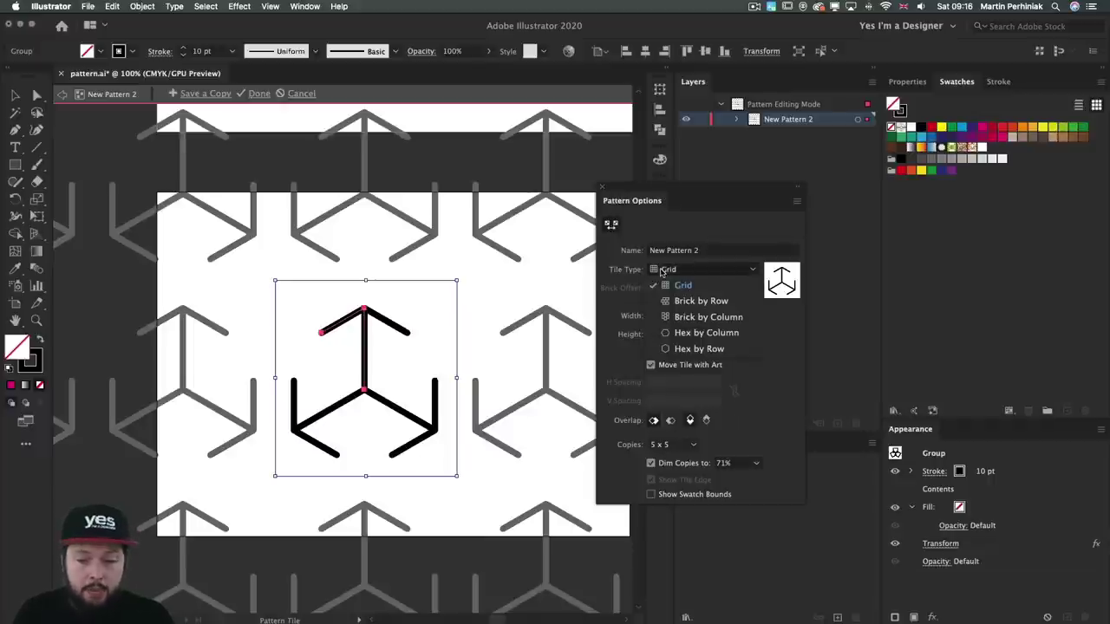
{"action": "left_click", "coordinate": [681, 317]}
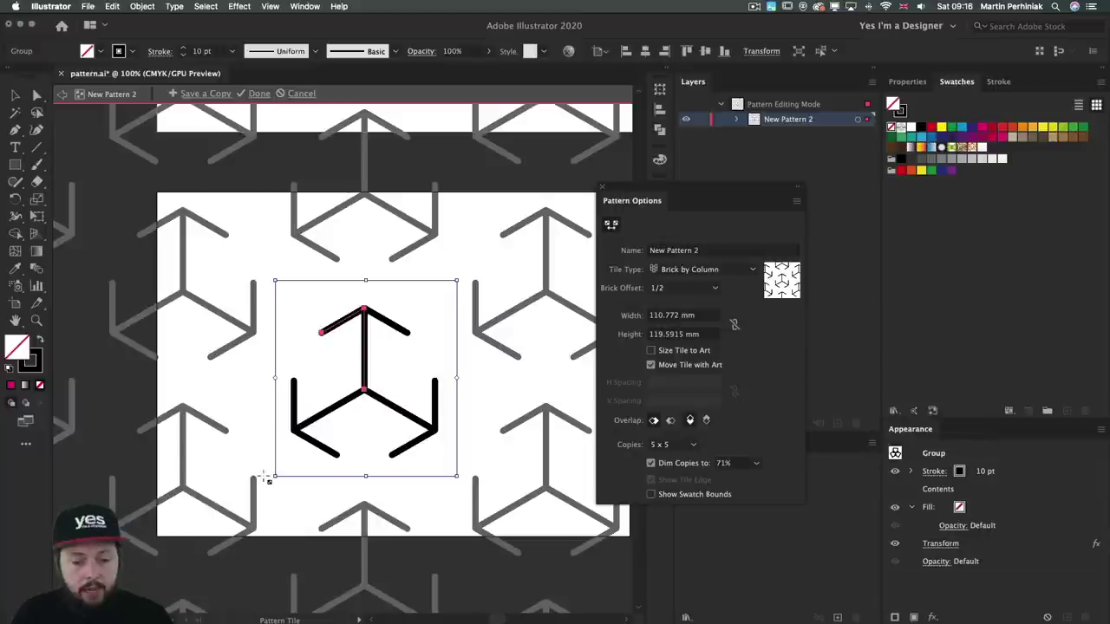
{"action": "left_click_drag", "start_coordinate": [457, 284], "coordinate": [422, 294]}
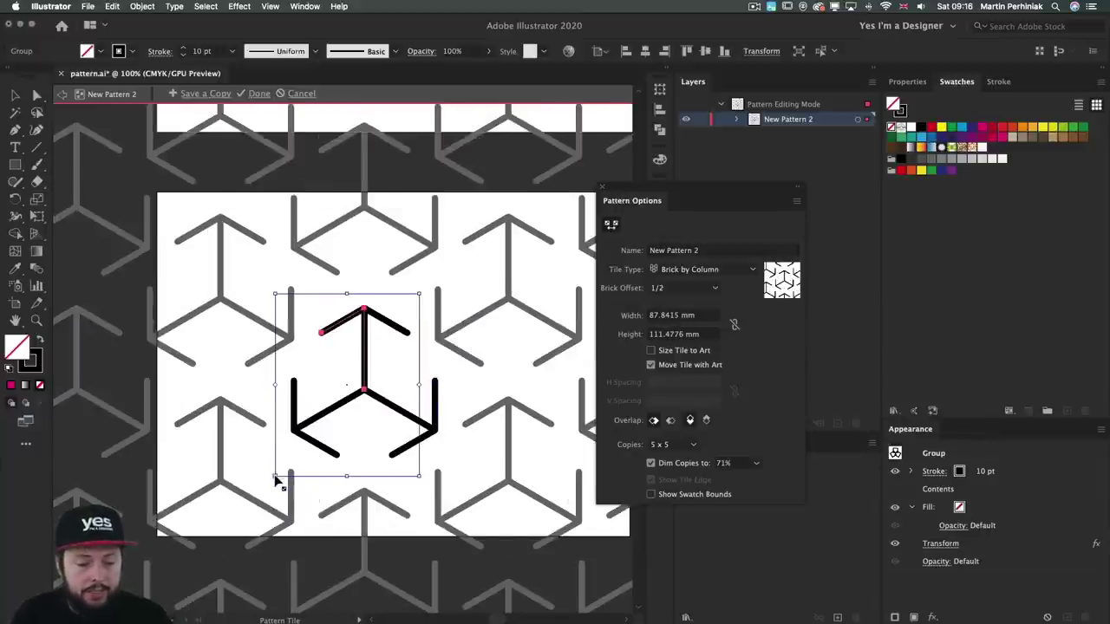
{"action": "left_click_drag", "start_coordinate": [275, 476], "coordinate": [300, 466]}
{"action": "left_click_drag", "start_coordinate": [421, 297], "coordinate": [383, 301]}
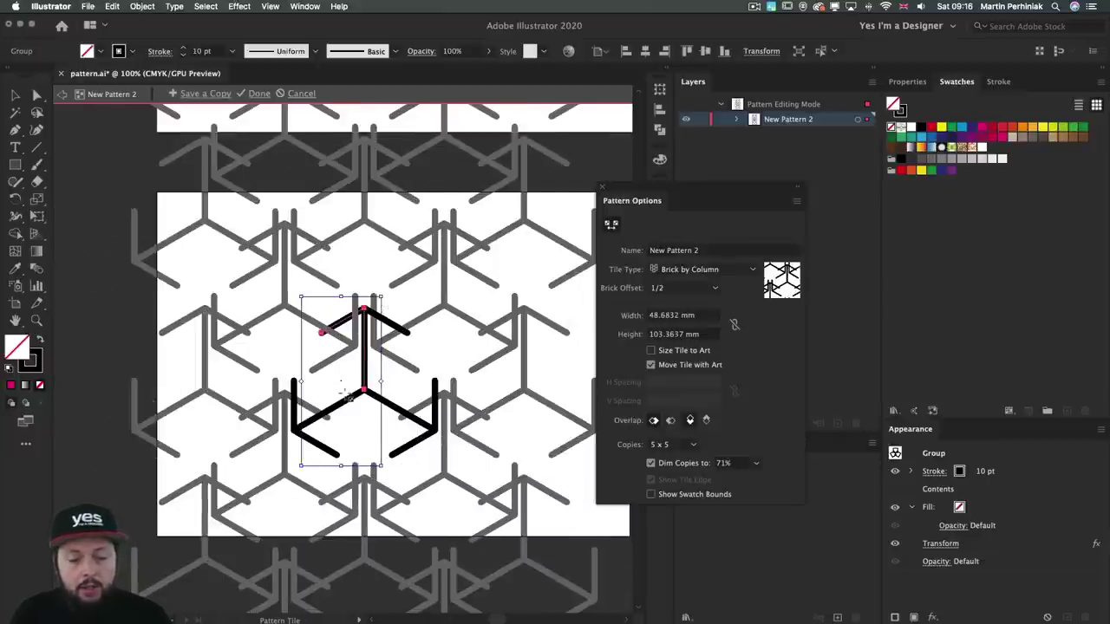
{"action": "left_click_drag", "start_coordinate": [343, 385], "coordinate": [366, 401]}
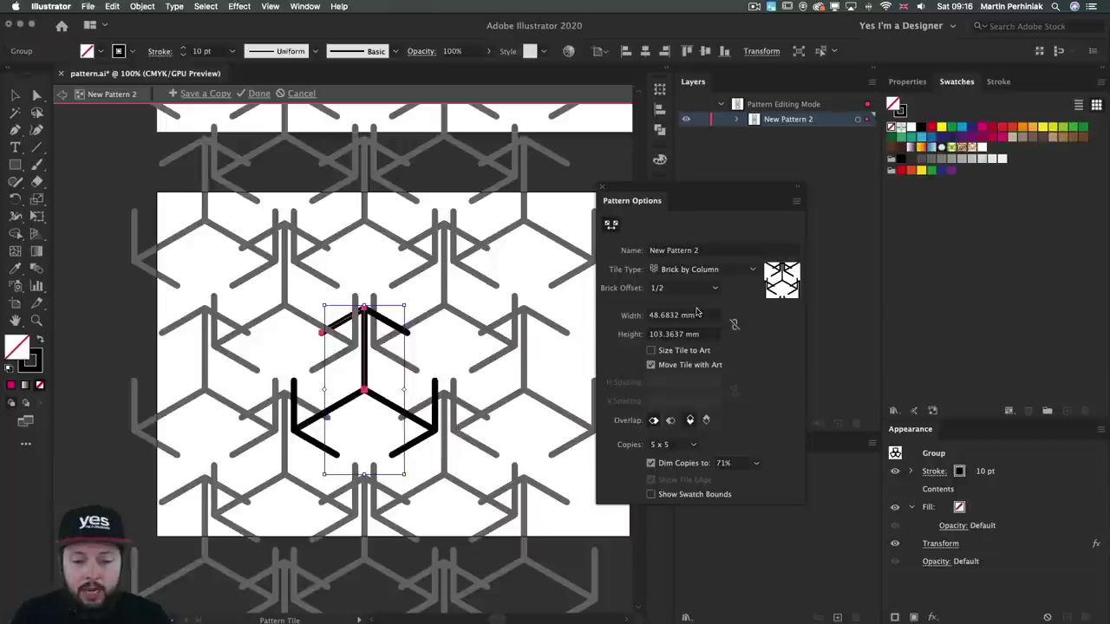
Round the tile width up to 49 mm and reduce the height to 65 mm.
{"action": "left_click", "coordinate": [702, 316]}
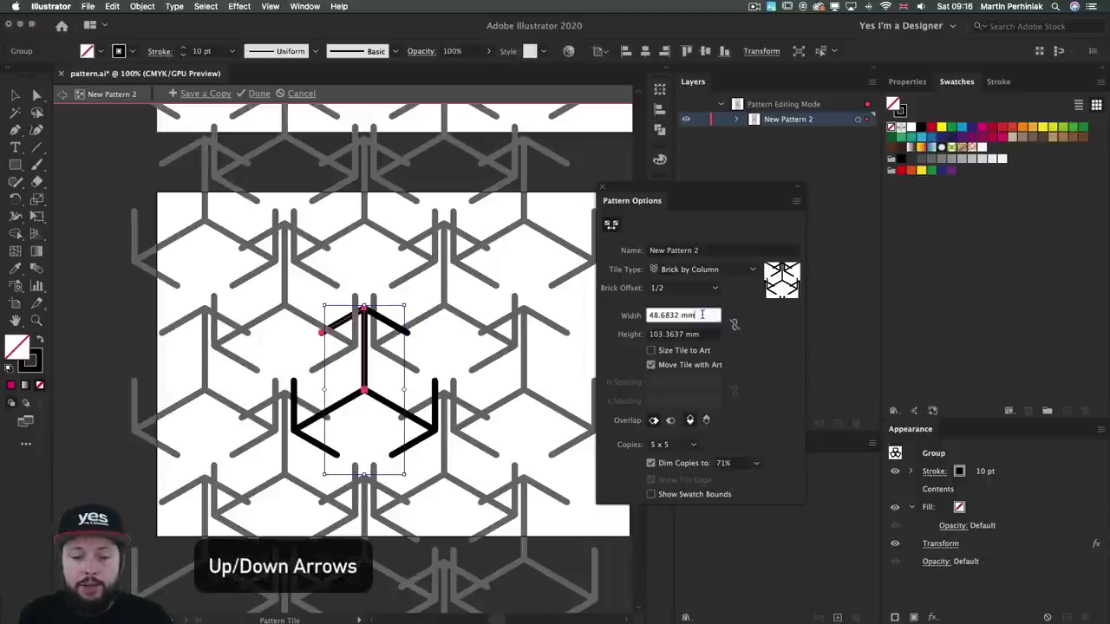
{"action": "key", "text": "Up"}
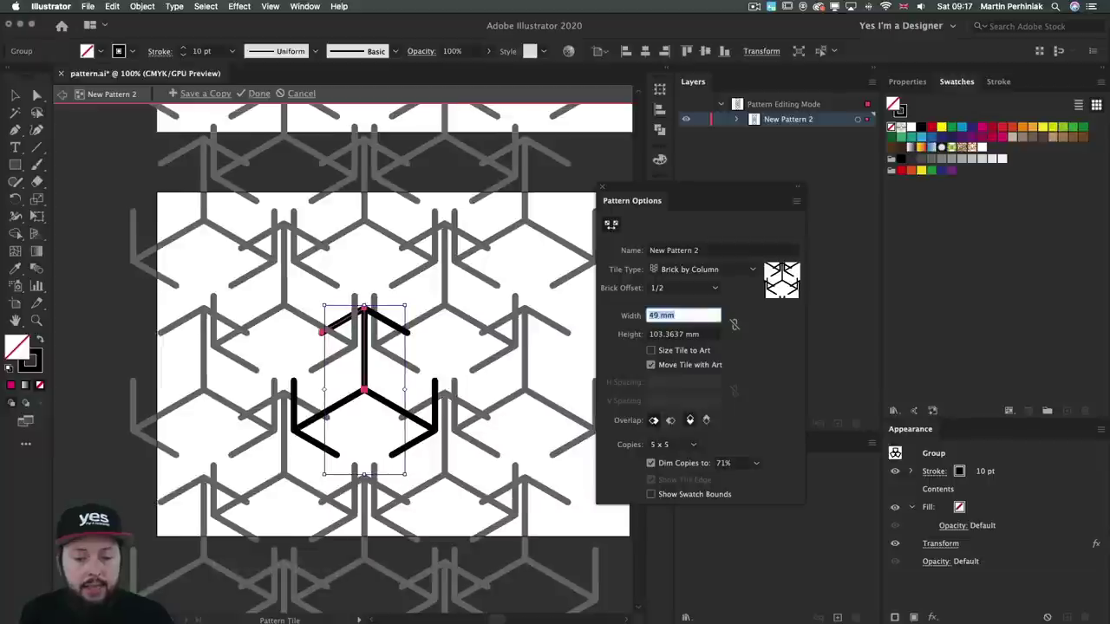
{"action": "key", "text": "Tab"}
{"action": "key", "text": "Up"}
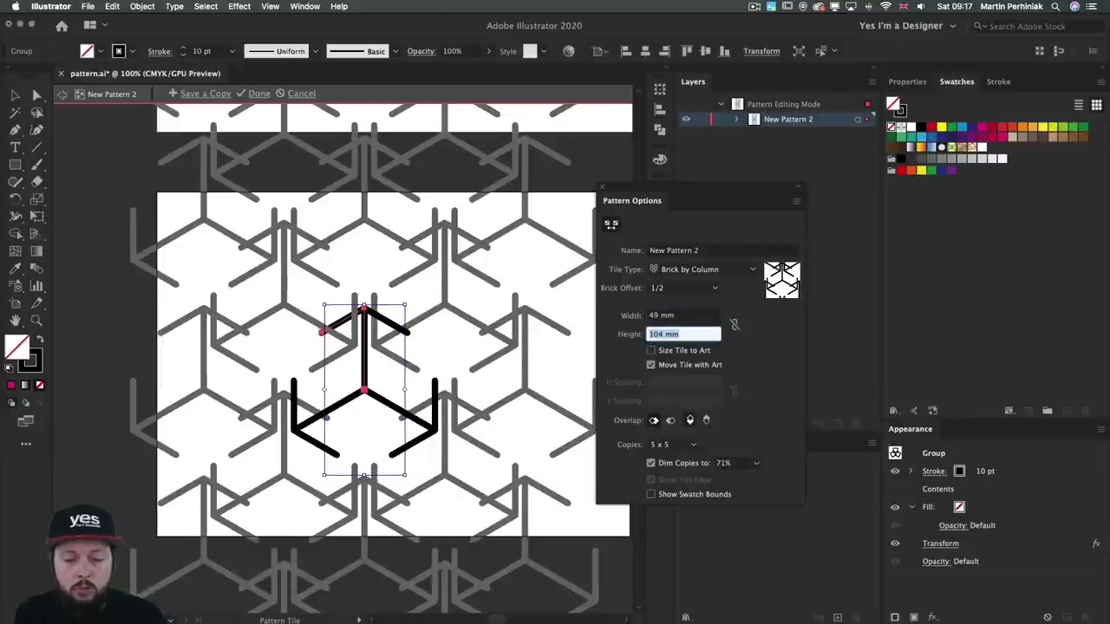
{"action": "key", "text": "Down"}
{"action": "key", "text": "Down"}
{"action": "key", "text": "Down"}
{"action": "key", "text": "Down"}
{"action": "key", "text": "Down"}
{"action": "key", "text": "Down"}
{"action": "key", "text": "Down"}
{"action": "key", "text": "Down"}
{"action": "key", "text": "Down"}
{"action": "key", "text": "Down"}
{"action": "key", "text": "Down"}
{"action": "key", "text": "Down"}
{"action": "key", "text": "Down"}
{"action": "key", "text": "Down"}
{"action": "key", "text": "Down"}
{"action": "key", "text": "Down"}
{"action": "key", "text": "Down"}
{"action": "key", "text": "Down"}
{"action": "key", "text": "Down"}
{"action": "key", "text": "Down"}
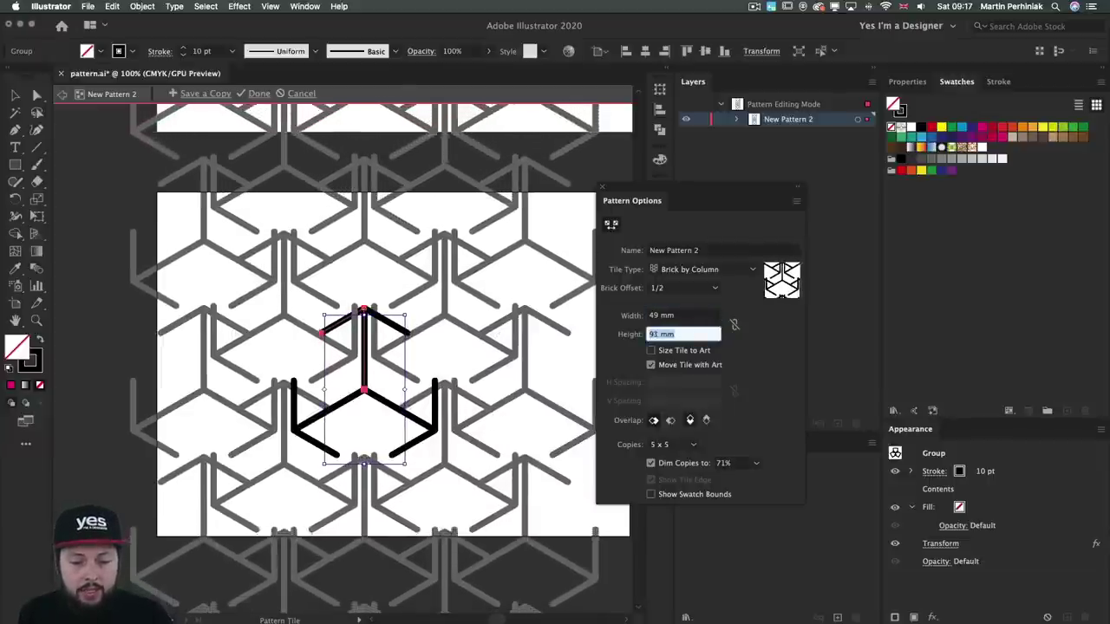
{"action": "key", "text": "Down"}
{"action": "key", "text": "Down"}
{"action": "key", "text": "Down"}
{"action": "key", "text": "Down"}
{"action": "key", "text": "Down"}
{"action": "key", "text": "Down"}
{"action": "key", "text": "Down"}
{"action": "key", "text": "Down"}
{"action": "key", "text": "Down"}
{"action": "key", "text": "Down"}
{"action": "key", "text": "Down"}
{"action": "key", "text": "Down"}
{"action": "key", "text": "Down"}
{"action": "key", "text": "Down"}
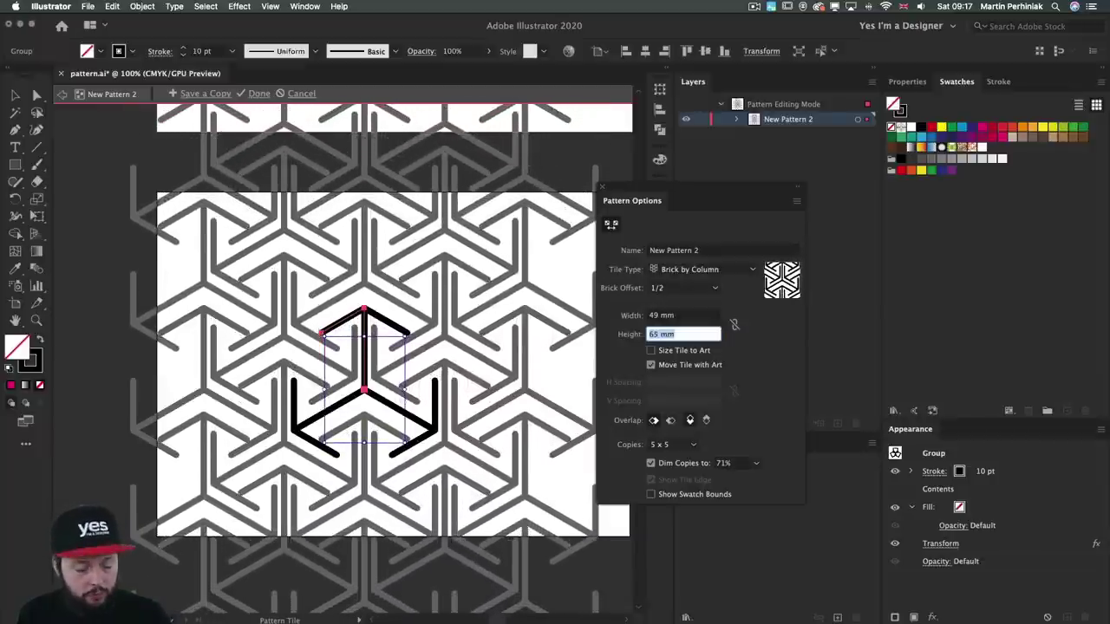
Fine-tune the width and height with the arrow keys until the tile measures 49 × 57 mm.
{"action": "key", "text": "shift+Tab"}
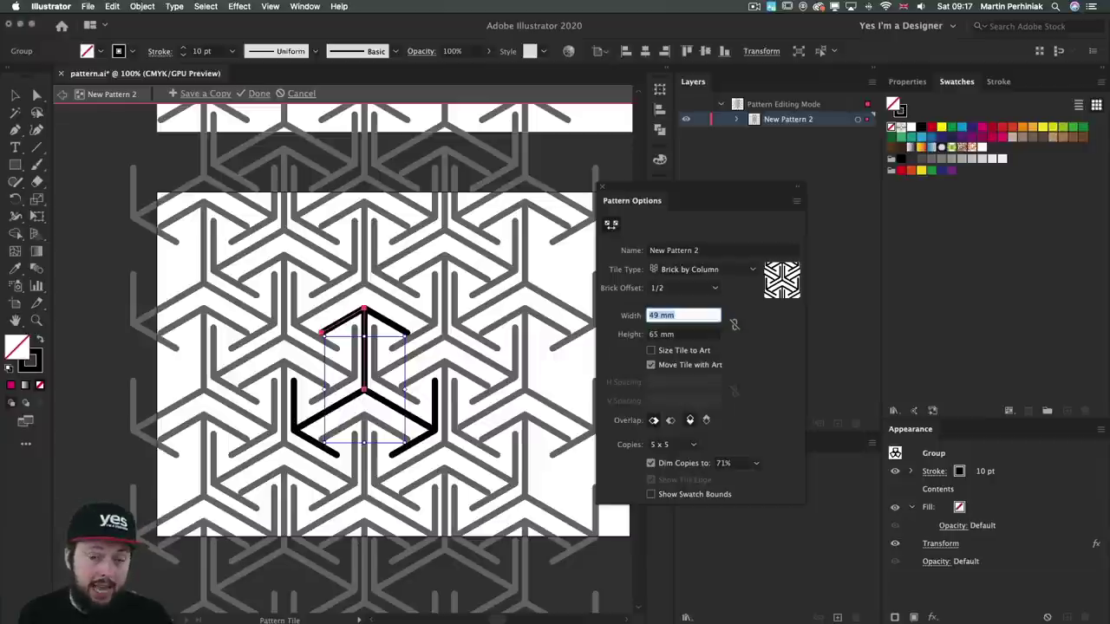
{"action": "key", "text": "Up"}
{"action": "key", "text": "Up"}
{"action": "key", "text": "Up"}
{"action": "key", "text": "Up"}
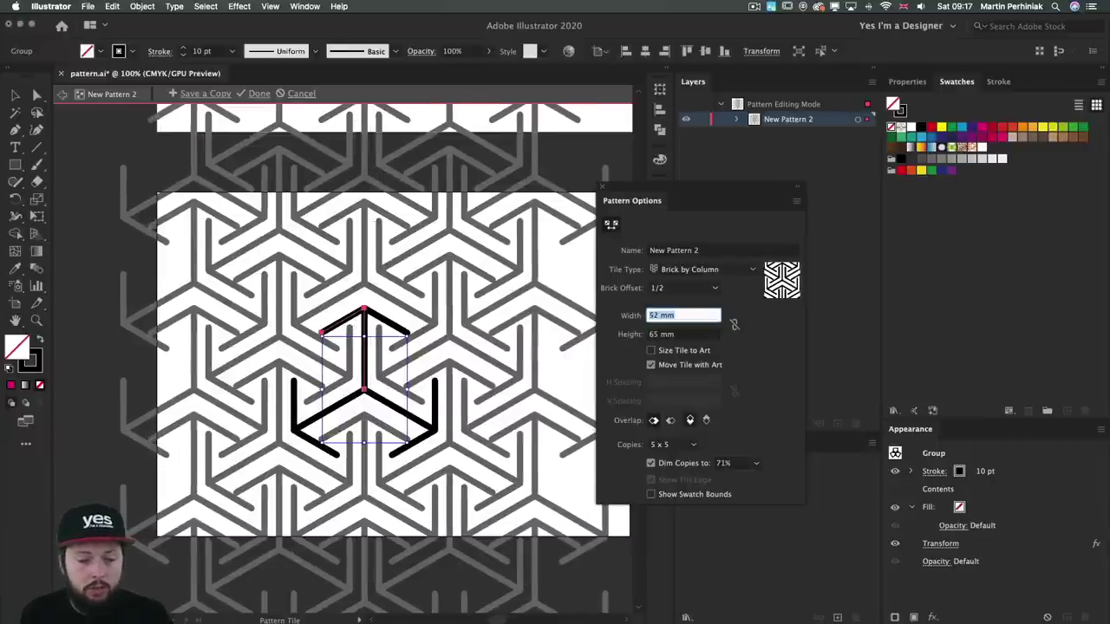
{"action": "key", "text": "Down"}
{"action": "key", "text": "Down"}
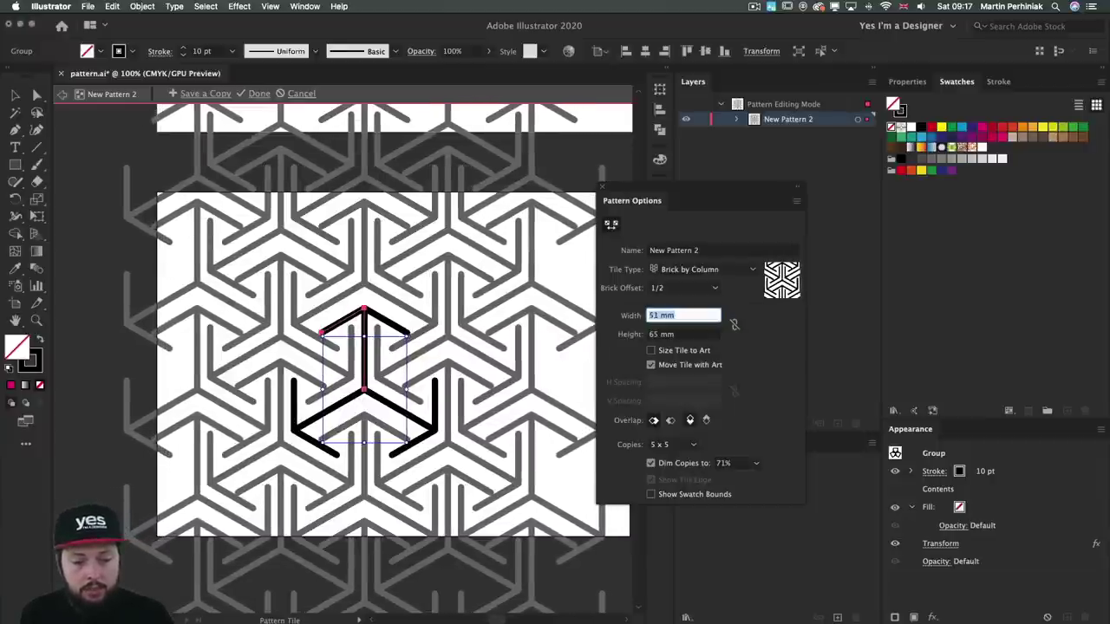
{"action": "key", "text": "Tab"}
{"action": "key", "text": "Down"}
{"action": "key", "text": "Down"}
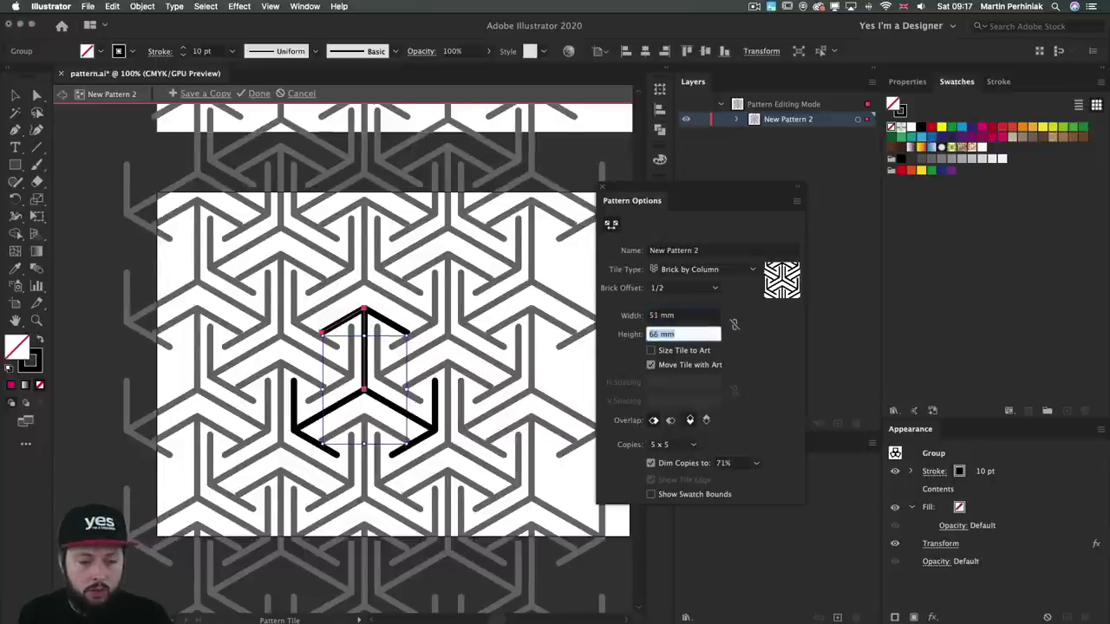
{"action": "key", "text": "Down"}
{"action": "key", "text": "Down"}
{"action": "key", "text": "Down"}
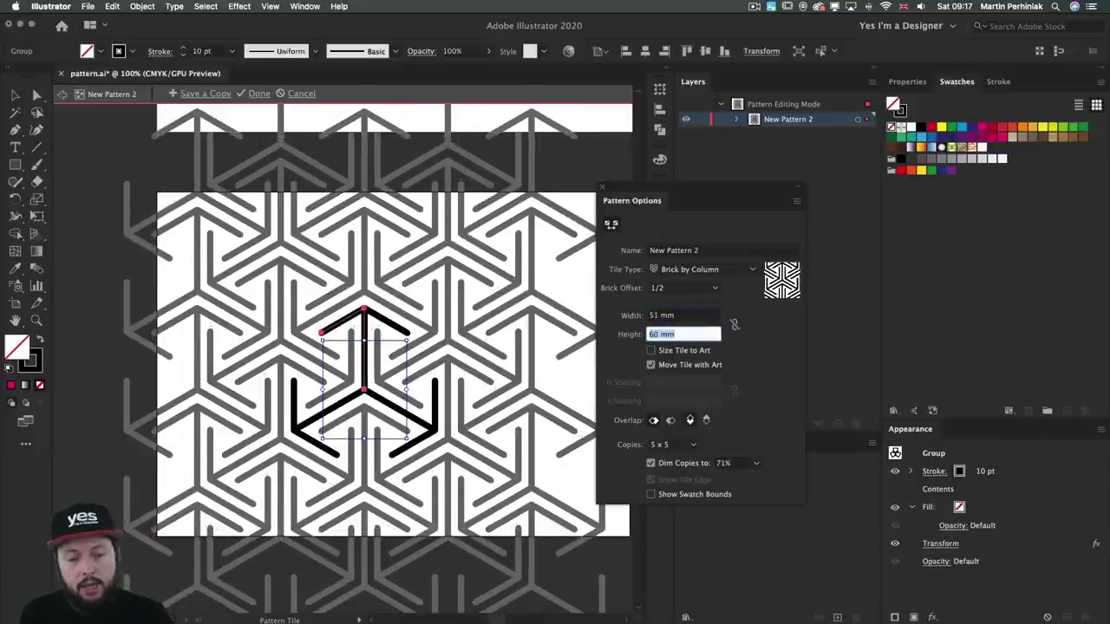
{"action": "key", "text": "Down"}
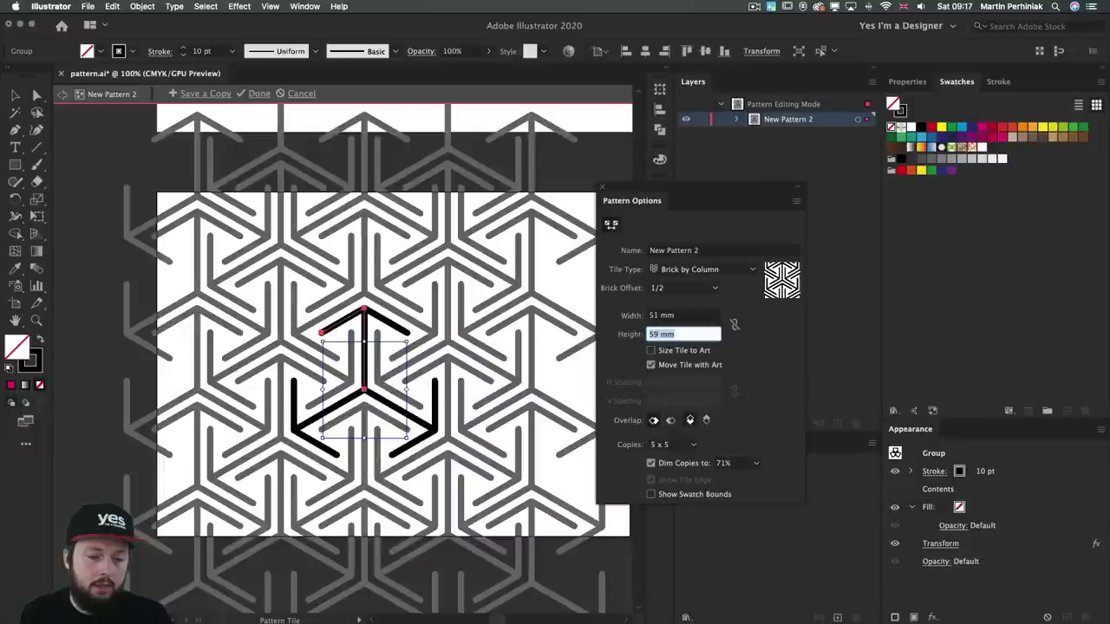
{"action": "key", "text": "shift+Tab"}
{"action": "key", "text": "Down"}
{"action": "key", "text": "Down"}
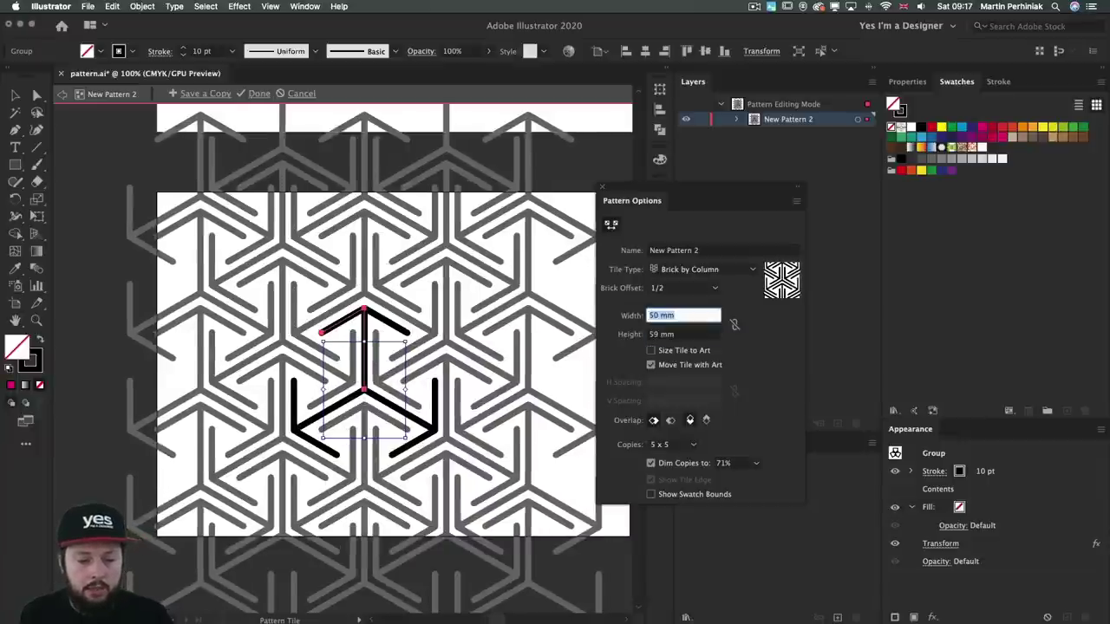
{"action": "key", "text": "Tab"}
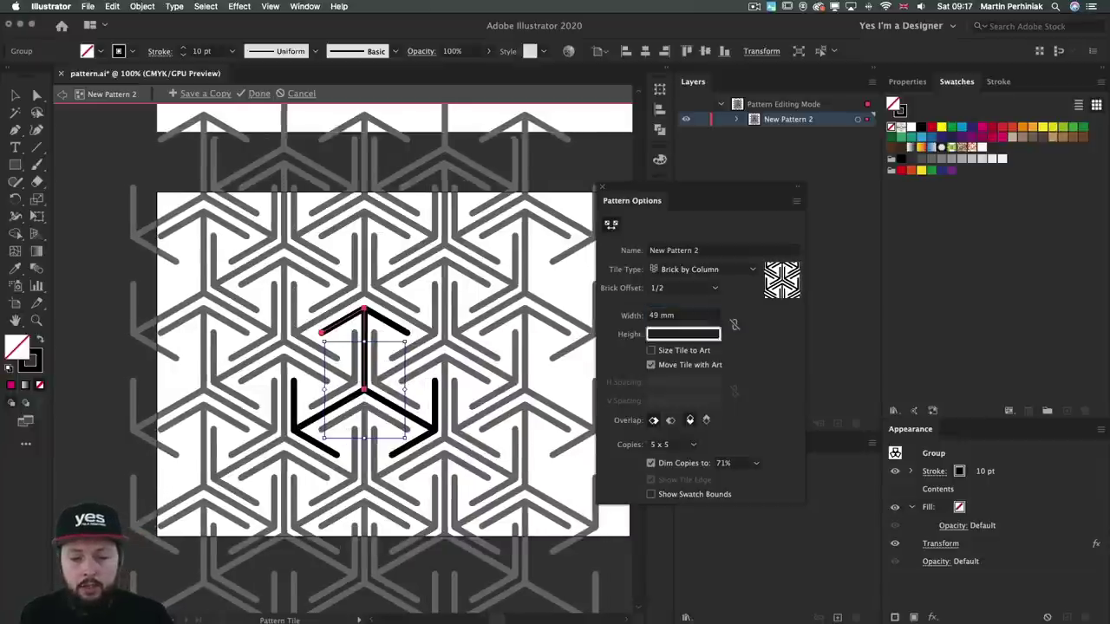
{"action": "key", "text": "Down"}
{"action": "key", "text": "Down"}
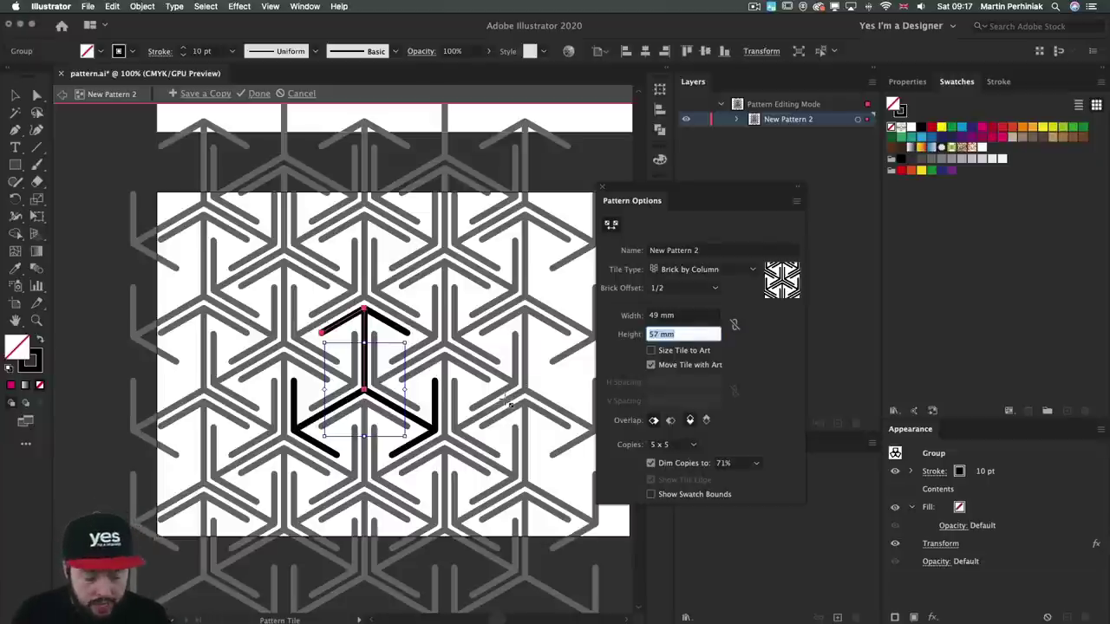
Commit the 59 mm tile height and test the motif's stroke weight at 15 pt, then 9 pt.
{"action": "type", "text": "v"}
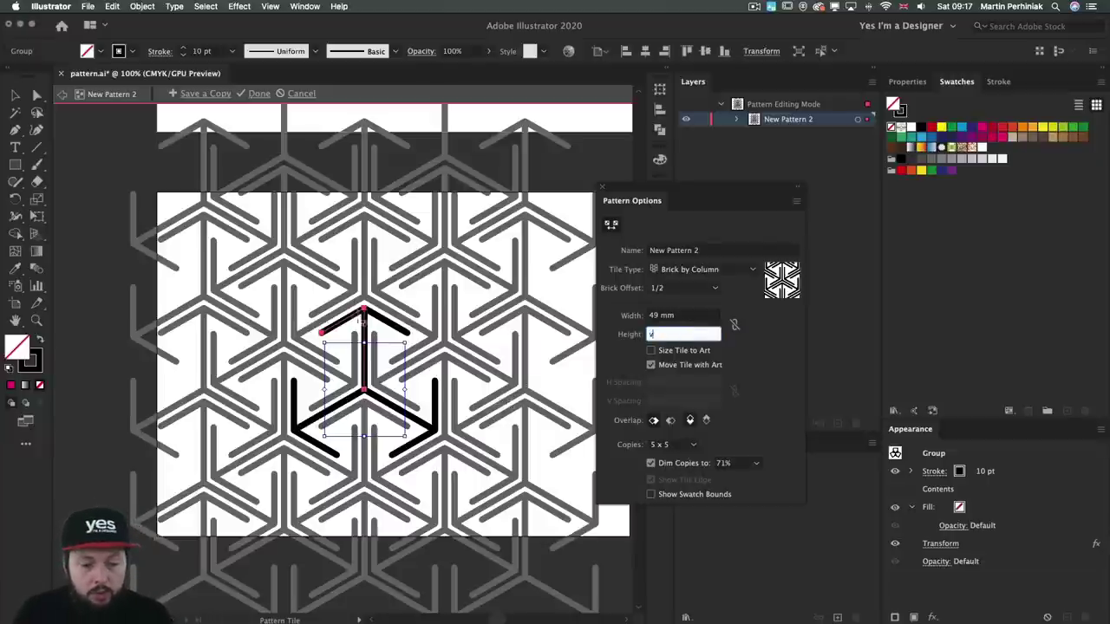
{"action": "left_click", "coordinate": [183, 51]}
{"action": "left_click", "coordinate": [183, 52]}
{"action": "left_click", "coordinate": [183, 51]}
{"action": "left_click", "coordinate": [183, 51]}
{"action": "left_click", "coordinate": [183, 51]}
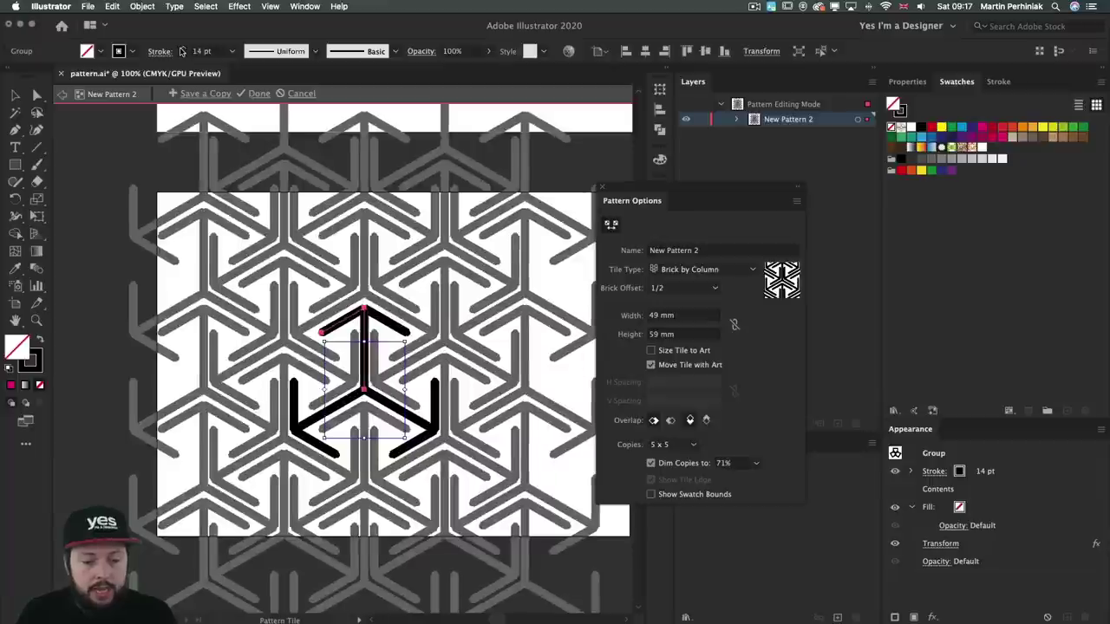
{"action": "left_click", "coordinate": [183, 55]}
{"action": "left_click", "coordinate": [183, 54]}
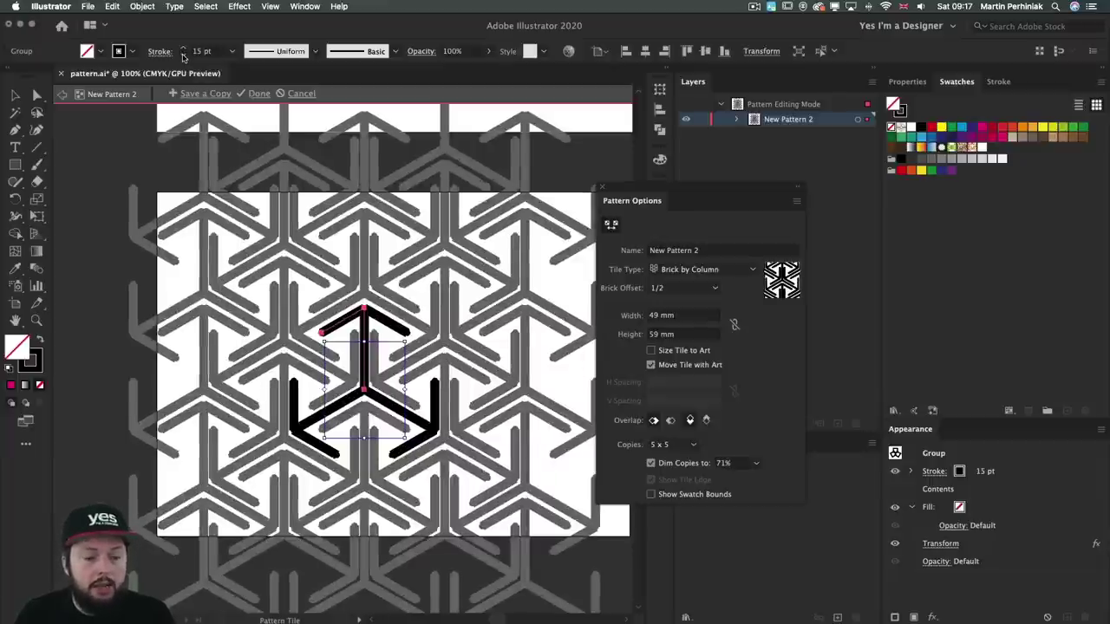
{"action": "left_click", "coordinate": [183, 55]}
{"action": "left_click", "coordinate": [183, 54]}
{"action": "left_click", "coordinate": [183, 54]}
{"action": "left_click", "coordinate": [183, 54]}
Zoom in on the motif, try a 13 pt stroke, then settle on 10 pt.
{"action": "key", "text": "super+equal"}
{"action": "key", "text": "super+equal"}
{"action": "key", "text": "super+equal"}
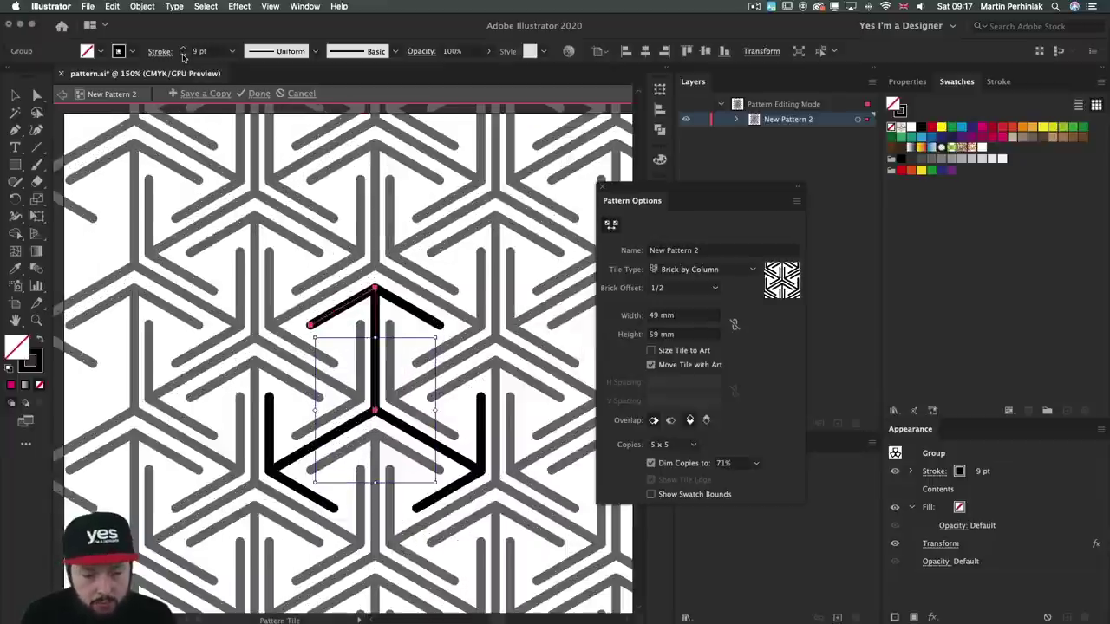
{"action": "left_click", "coordinate": [182, 50]}
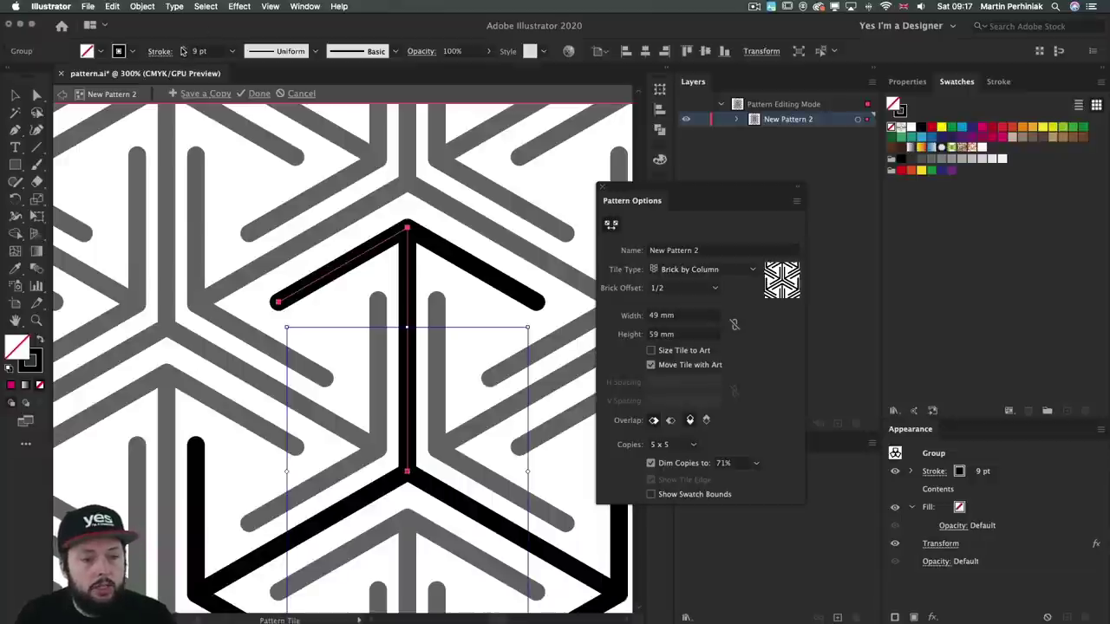
{"action": "left_click", "coordinate": [182, 50]}
{"action": "left_click", "coordinate": [182, 50]}
{"action": "left_click", "coordinate": [182, 50]}
{"action": "left_click", "coordinate": [183, 54]}
{"action": "left_click", "coordinate": [182, 54]}
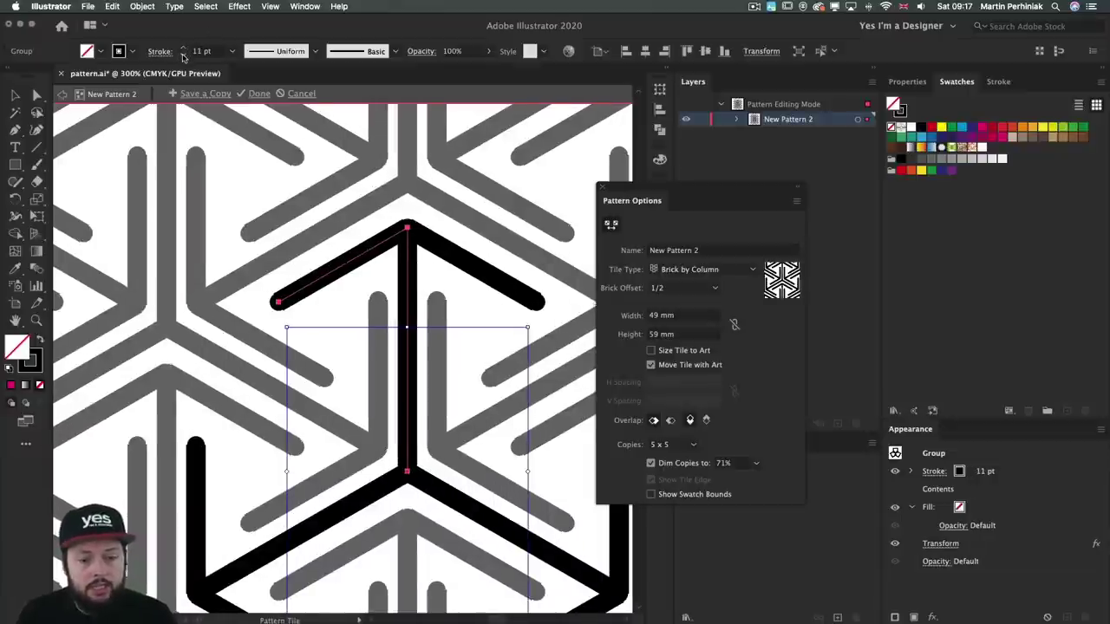
{"action": "left_click", "coordinate": [183, 55]}
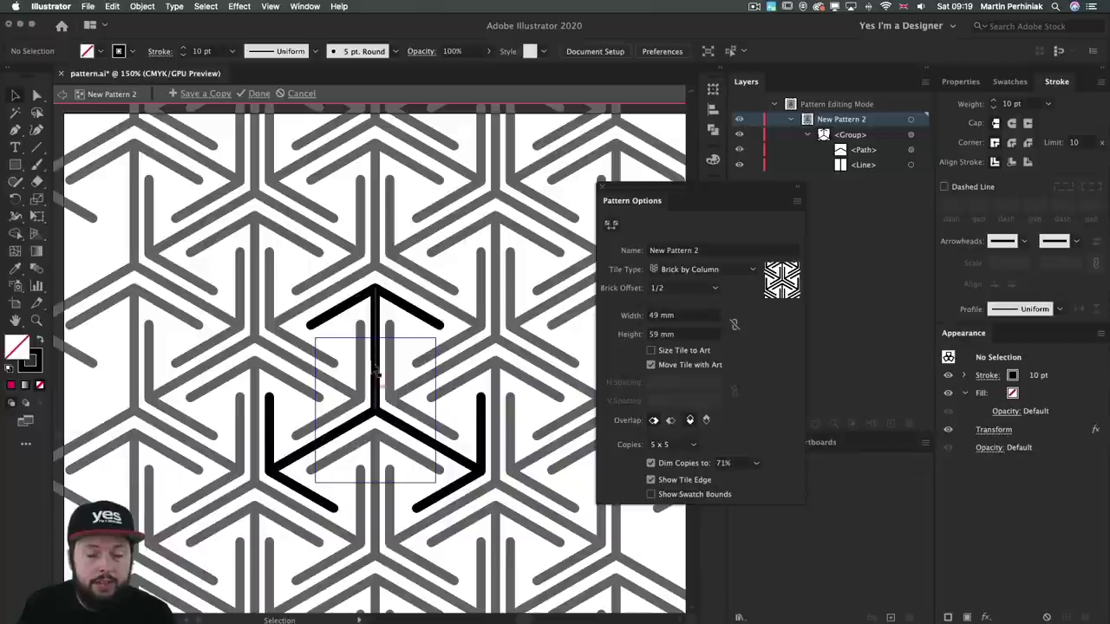
{"action": "scroll", "coordinate": [390, 347], "scroll_direction": "down", "scroll_amount": 2}
{"action": "key", "text": "z"}
{"action": "left_click_drag", "start_coordinate": [316, 261], "coordinate": [408, 248]}
{"action": "key", "text": "v"}
{"action": "mouse_move", "coordinate": [304, 288]}
{"action": "left_mouse_down"}
{"action": "mouse_move", "coordinate": [332, 276]}
{"action": "mouse_move", "coordinate": [308, 288]}
{"action": "mouse_move", "coordinate": [319, 299]}
{"action": "left_mouse_up"}
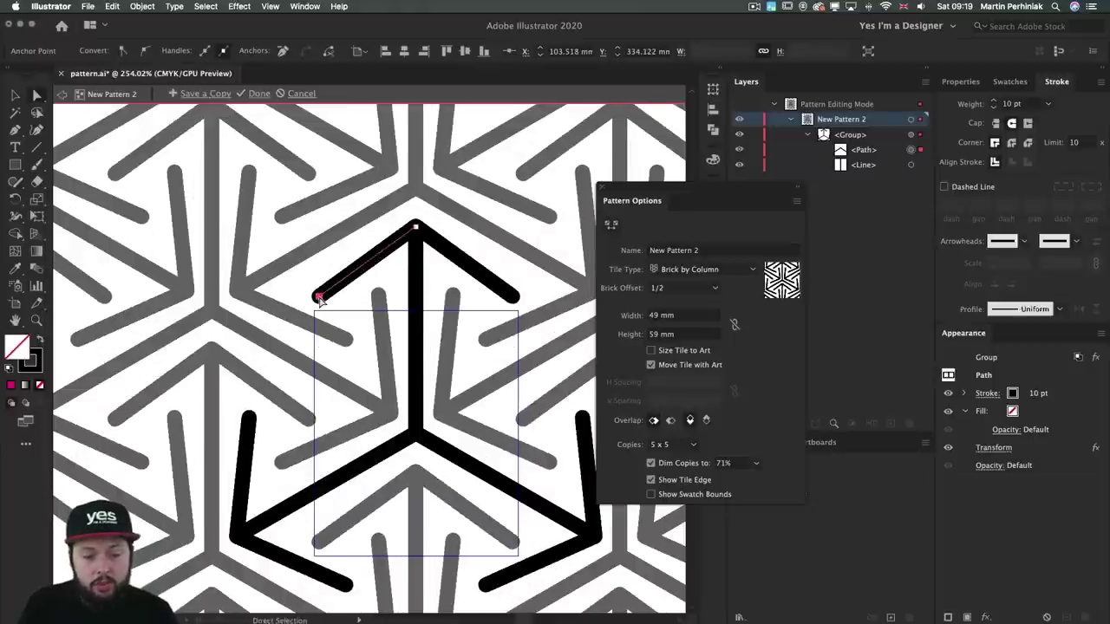
{"action": "key", "text": "super+z"}
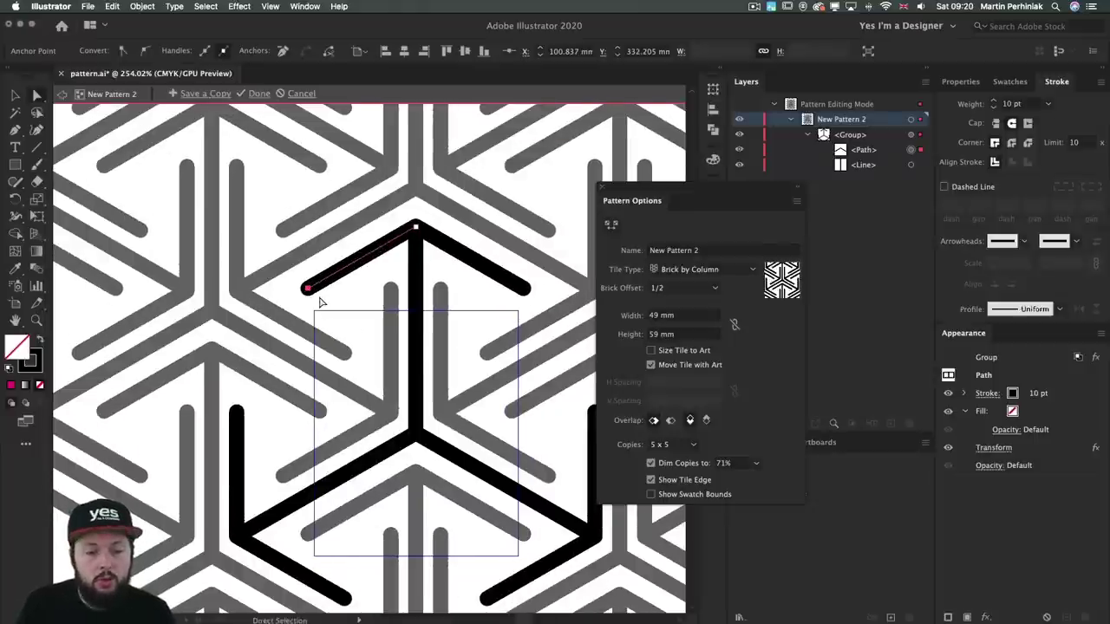
{"action": "left_click", "coordinate": [508, 206]}
{"action": "key", "text": "super+1"}
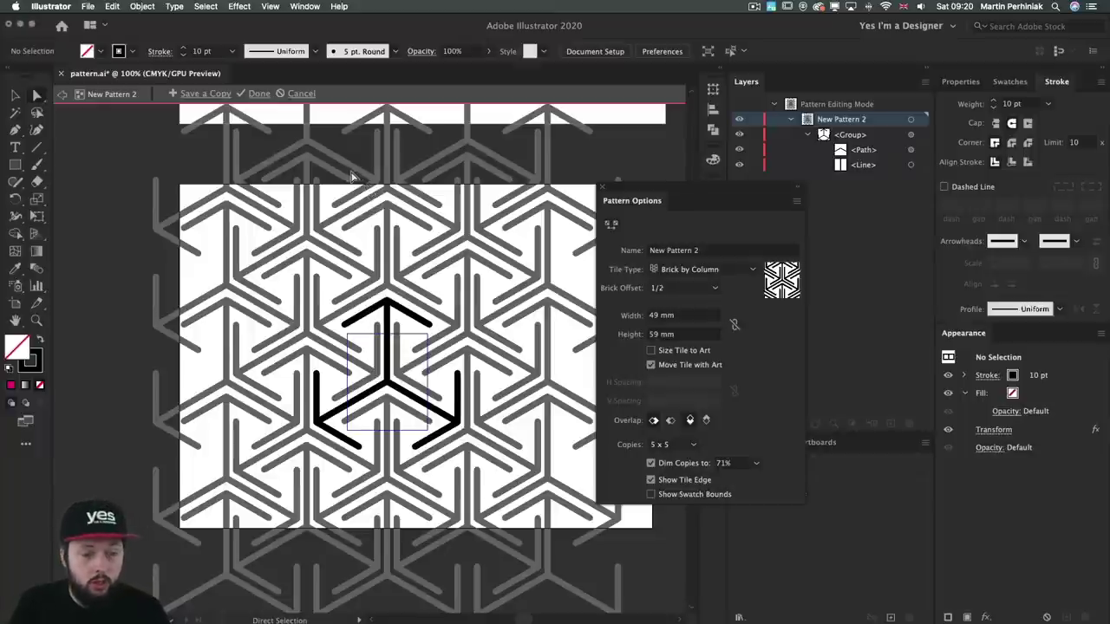
Exit pattern editing with Done to save the tile as a new pattern swatch.
{"action": "left_click", "coordinate": [257, 94]}
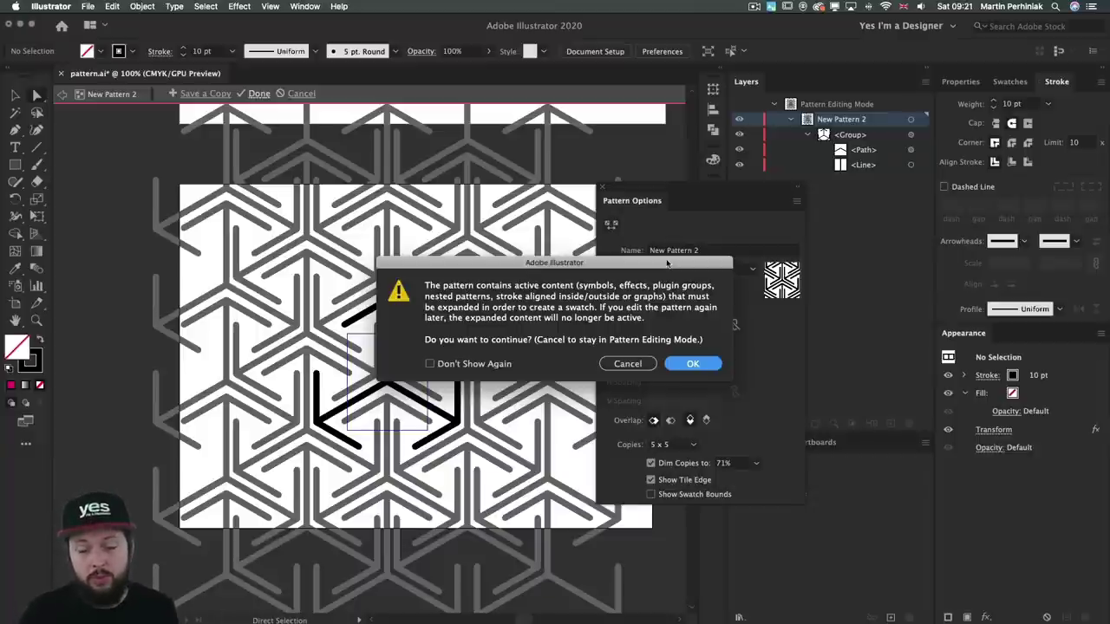
Accept expanding the pattern's active content and select the large pattern-filled rectangle.
{"action": "left_click", "coordinate": [693, 364]}
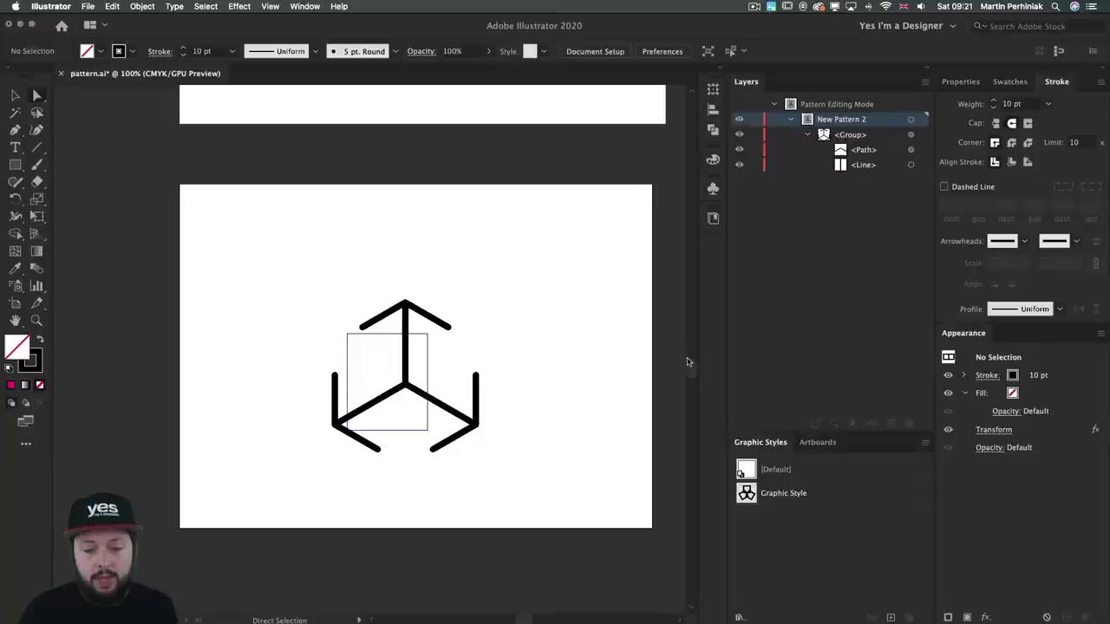
{"action": "left_click", "coordinate": [1009, 81]}
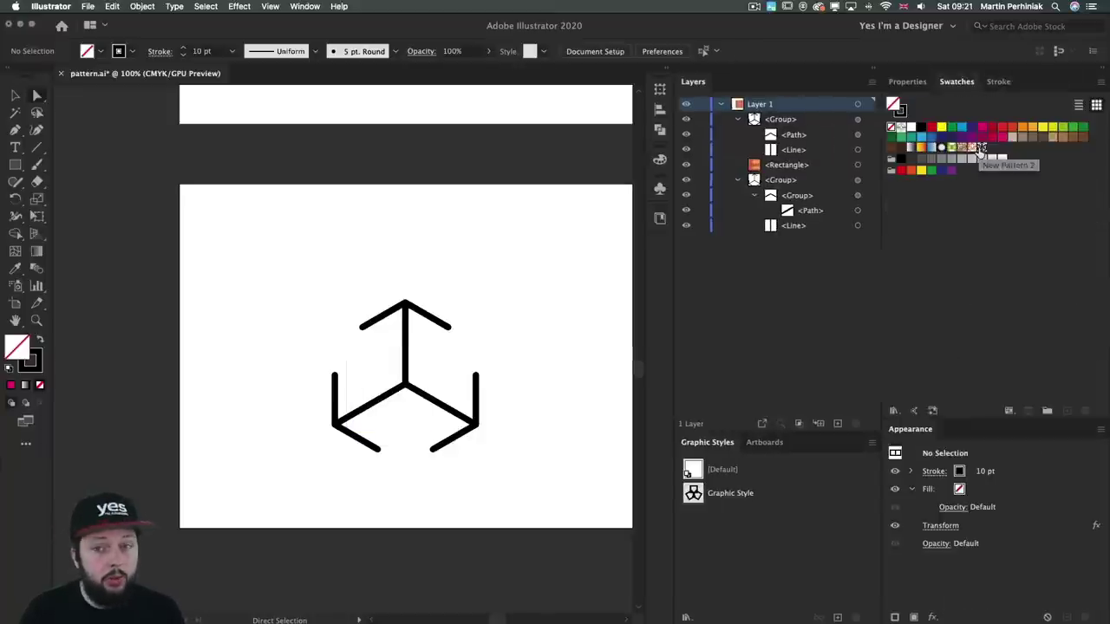
{"action": "left_click_drag", "start_coordinate": [545, 183], "coordinate": [211, 191]}
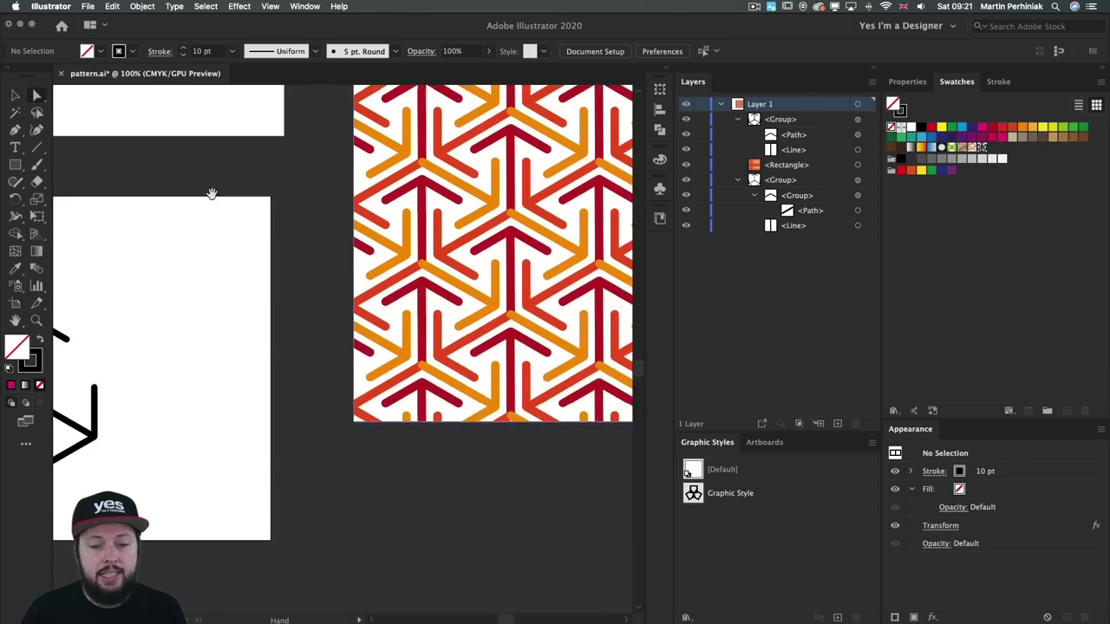
{"action": "left_click_drag", "start_coordinate": [555, 399], "coordinate": [252, 402]}
{"action": "left_click_drag", "start_coordinate": [417, 412], "coordinate": [297, 431]}
{"action": "left_click", "coordinate": [297, 431], "text": "alt"}
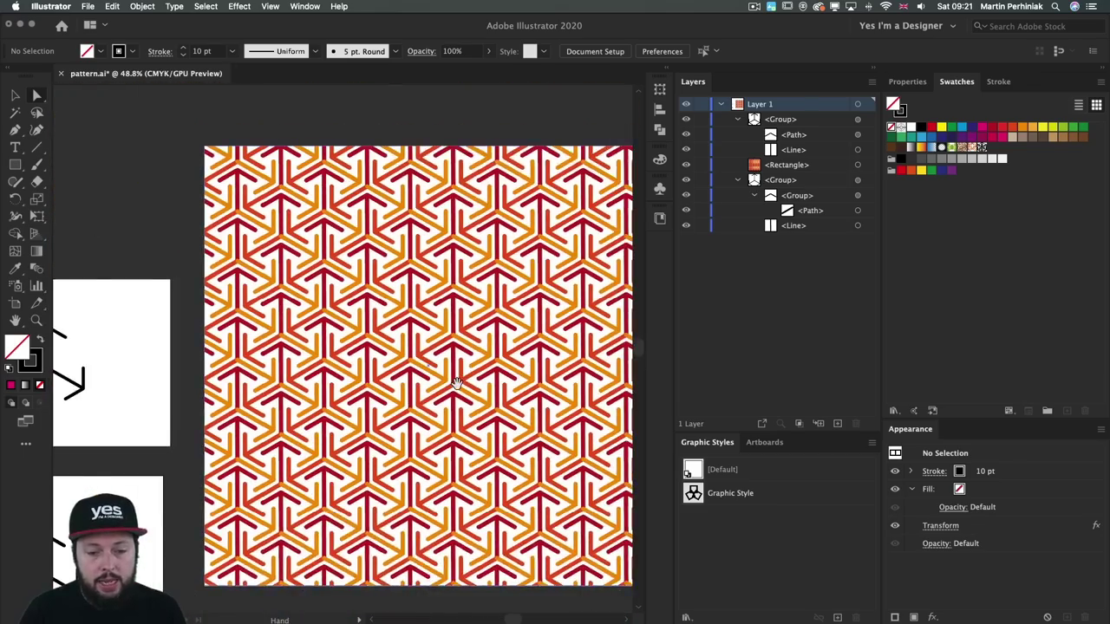
{"action": "left_click", "coordinate": [397, 331]}
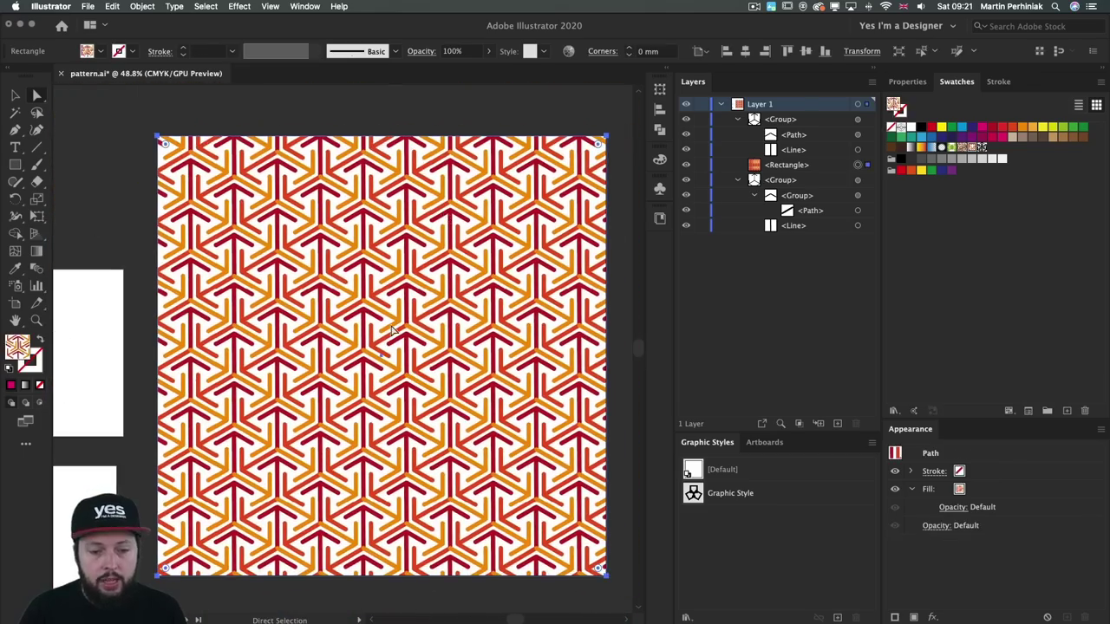
Fill the rectangle with the orange-and-red pattern, then switch back to the black-and-white pattern.
{"action": "left_click", "coordinate": [982, 148]}
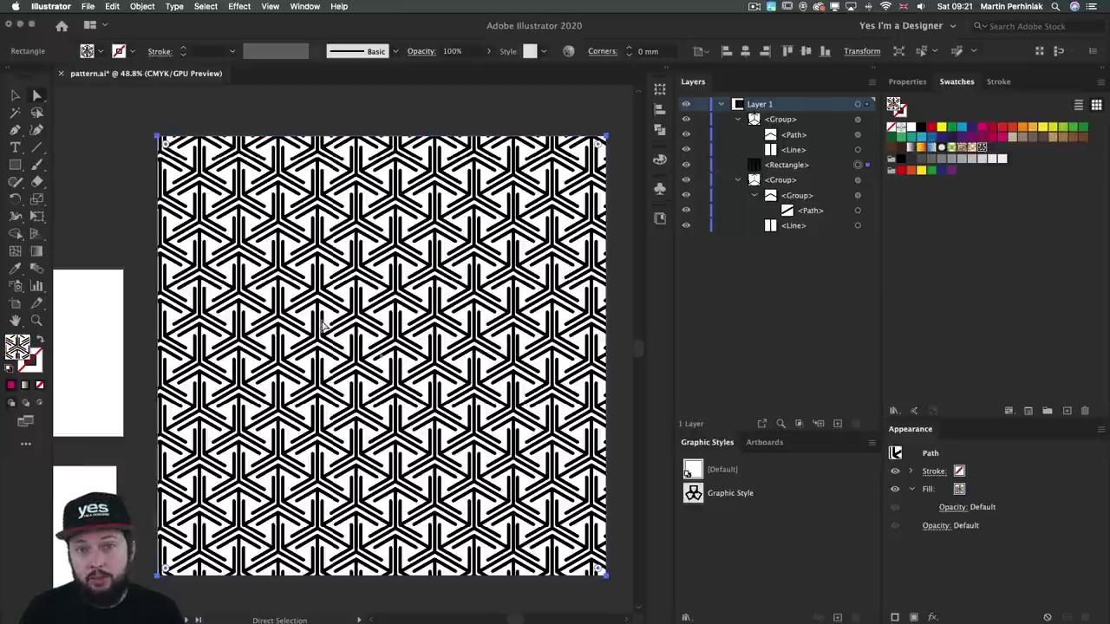
{"action": "left_click", "coordinate": [972, 151]}
{"action": "scroll", "coordinate": [390, 321], "scroll_direction": "right", "scroll_amount": 2}
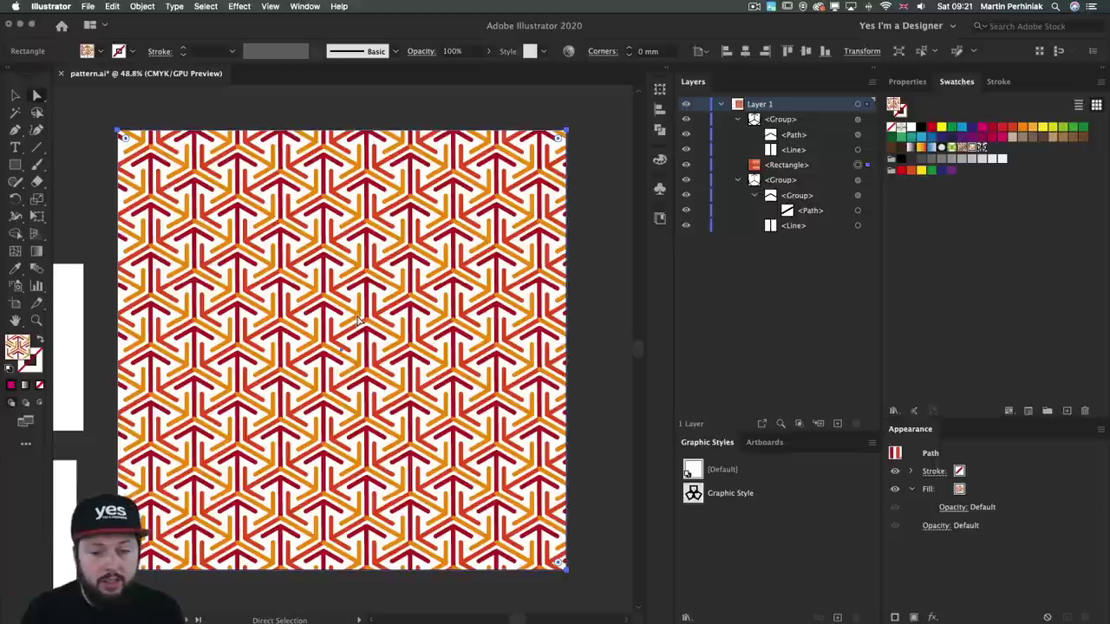
{"action": "key", "text": "super+equal"}
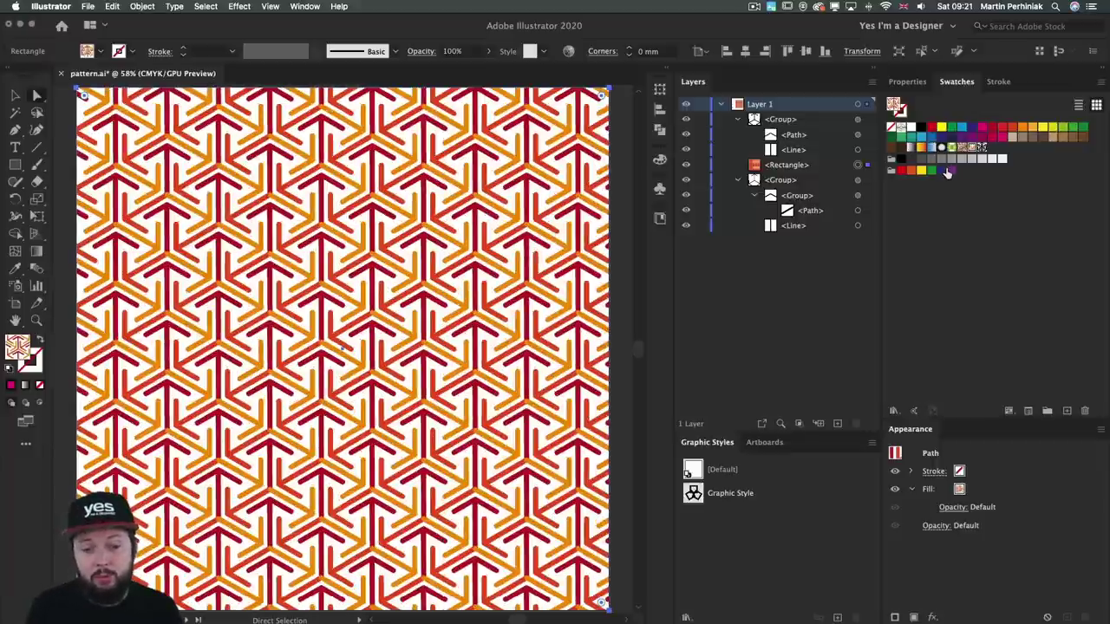
{"action": "left_click", "coordinate": [983, 147]}
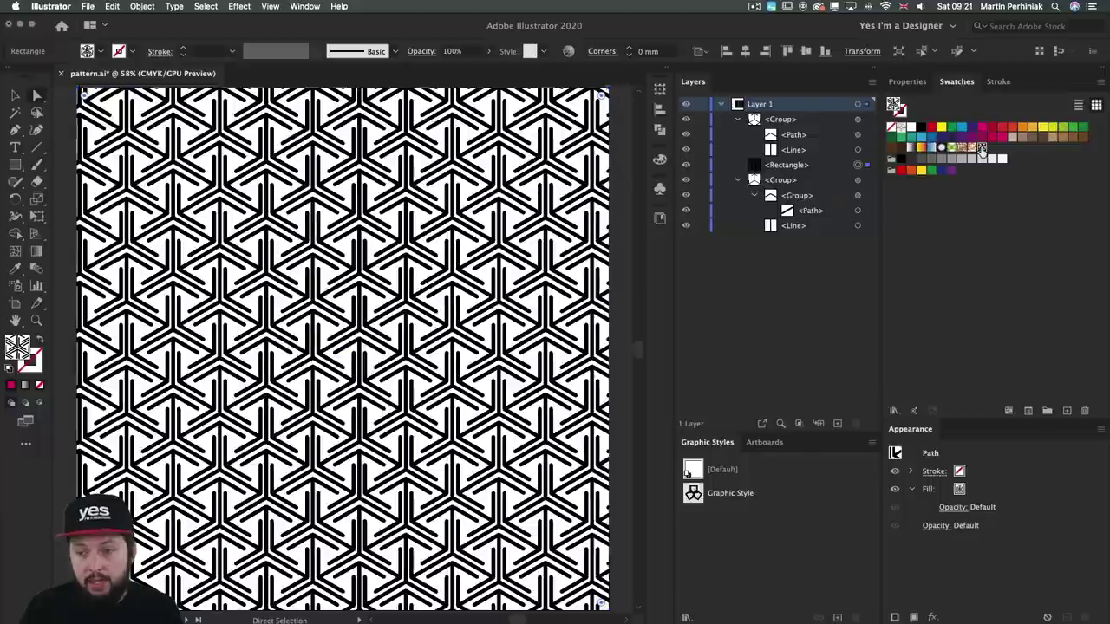
Open the black-and-white pattern for editing and colour the top chevron and vertical line CMYK Red.
{"action": "double_click", "coordinate": [982, 148]}
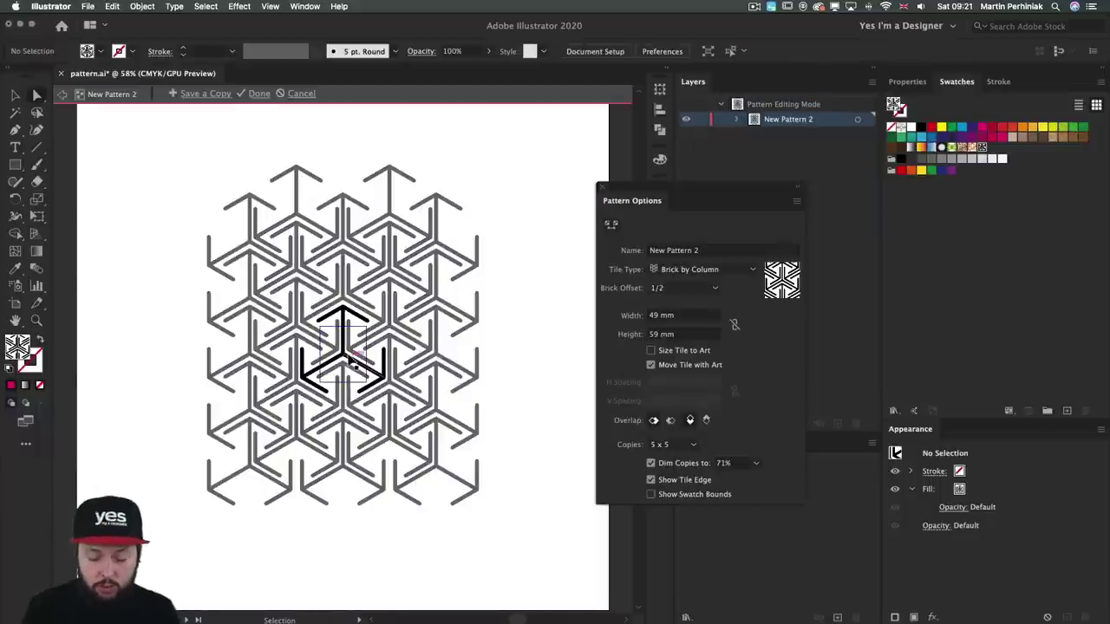
{"action": "key", "text": "super+equal"}
{"action": "key", "text": "super+equal"}
{"action": "key", "text": "super+equal"}
{"action": "key", "text": "super+equal"}
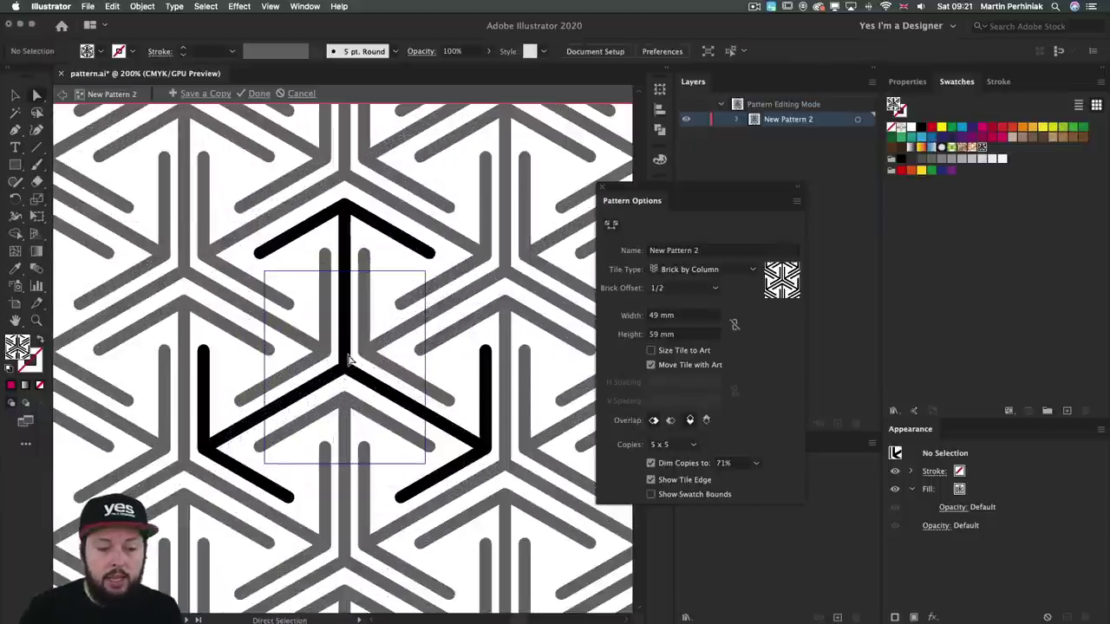
{"action": "left_click", "coordinate": [344, 243]}
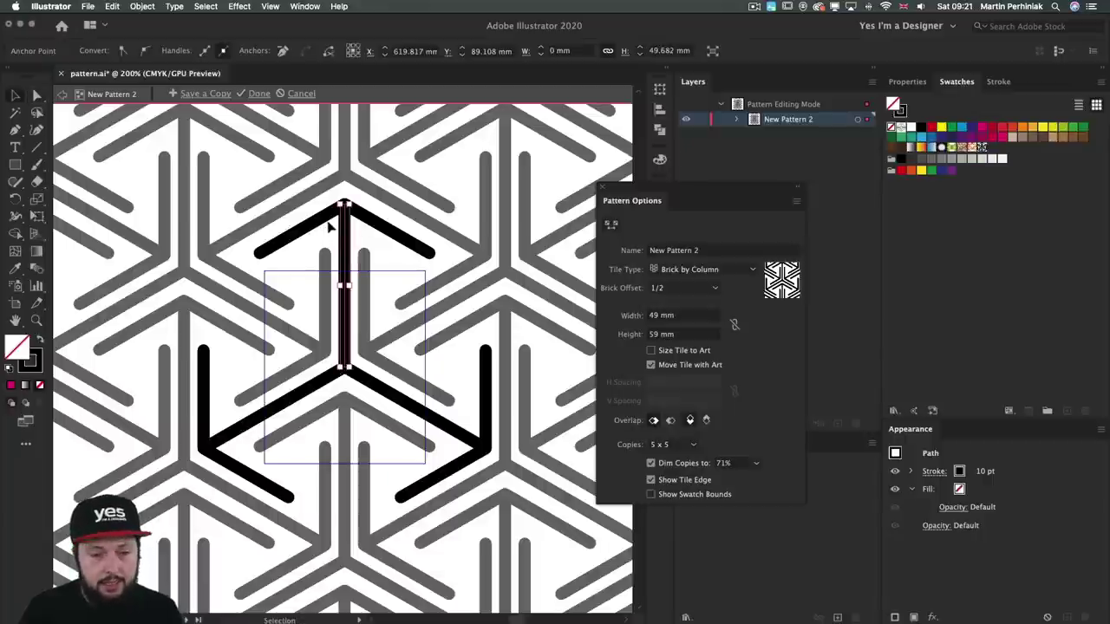
{"action": "key", "text": "v"}
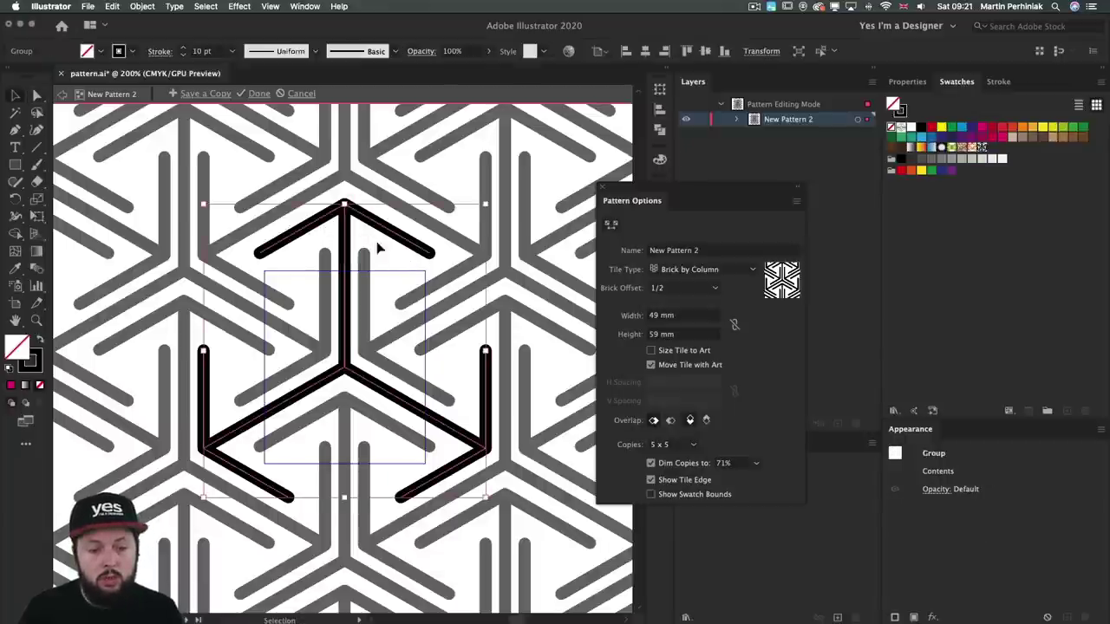
{"action": "left_click", "coordinate": [332, 195]}
{"action": "key", "text": "a"}
{"action": "left_click_drag", "start_coordinate": [329, 201], "coordinate": [367, 241]}
{"action": "key", "text": "super+a"}
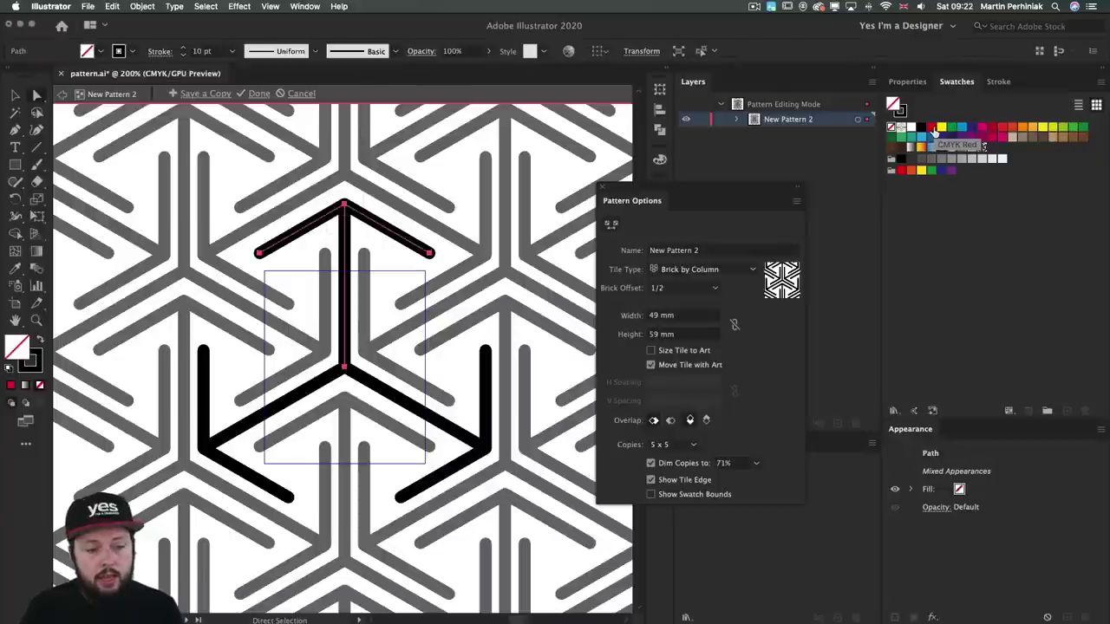
{"action": "key", "text": "x"}
{"action": "left_click", "coordinate": [932, 129]}
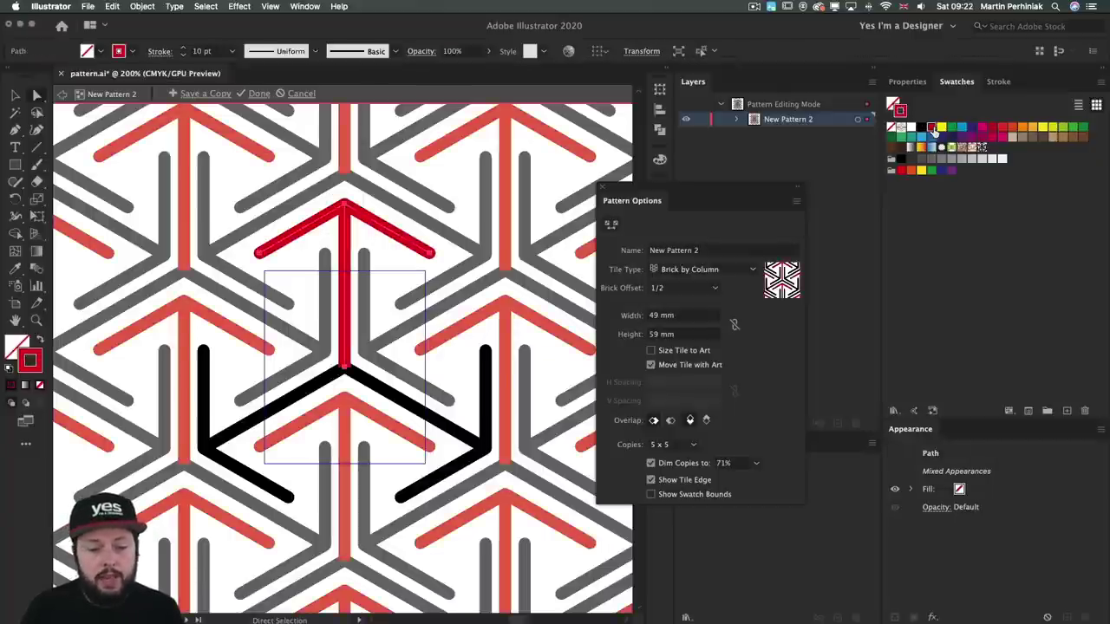
Colour the lower-right path cyan and the left path orange, then select all tile artwork.
{"action": "left_click", "coordinate": [445, 360]}
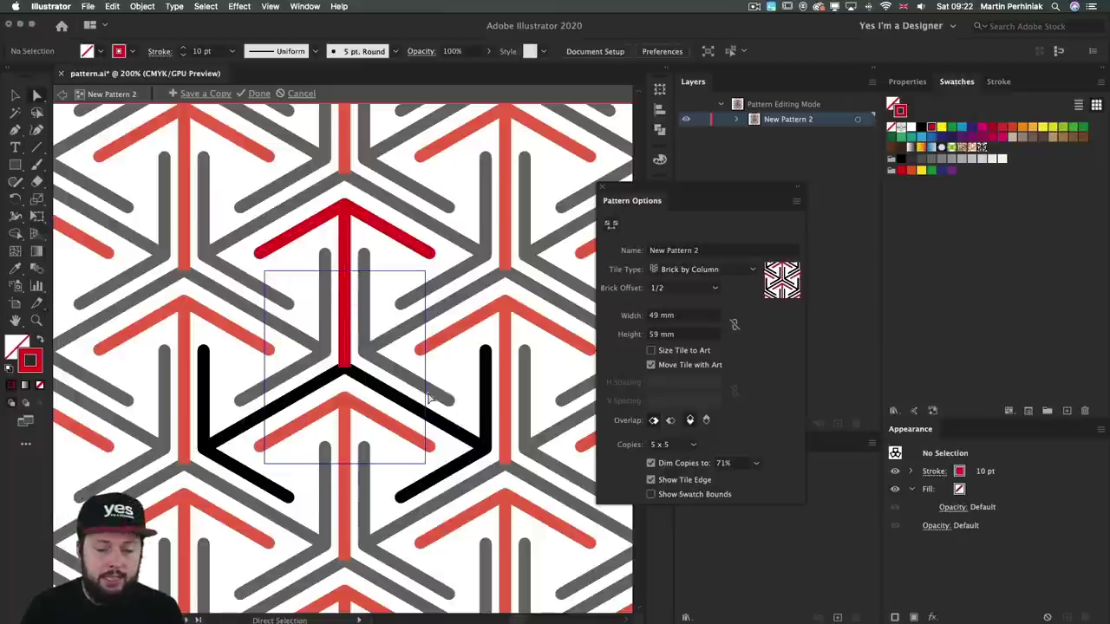
{"action": "left_click", "coordinate": [447, 479]}
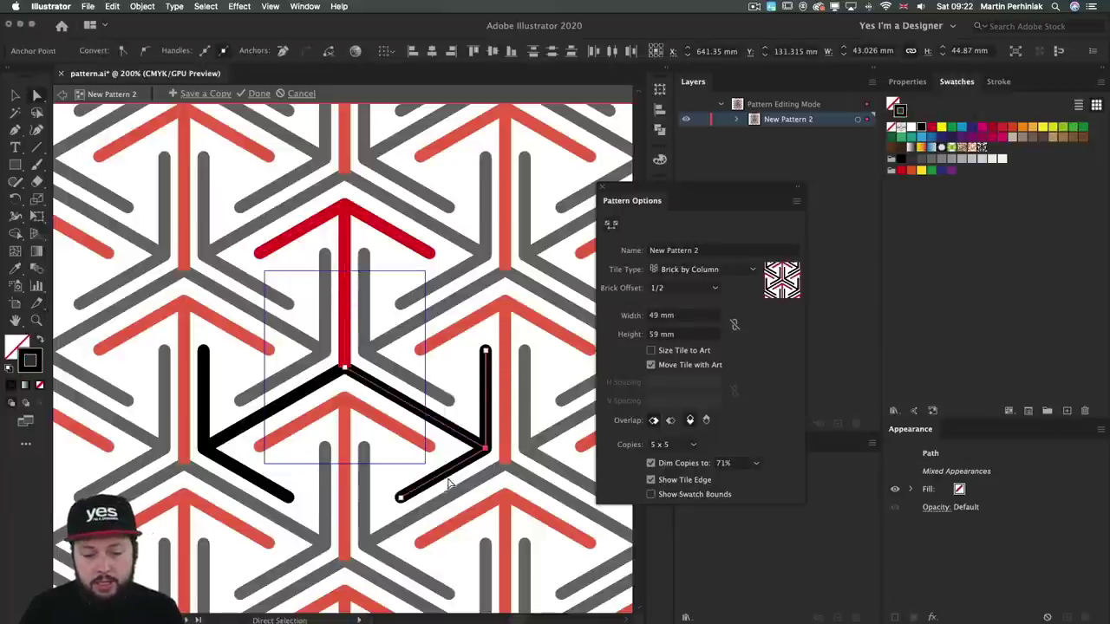
{"action": "left_click", "coordinate": [960, 128]}
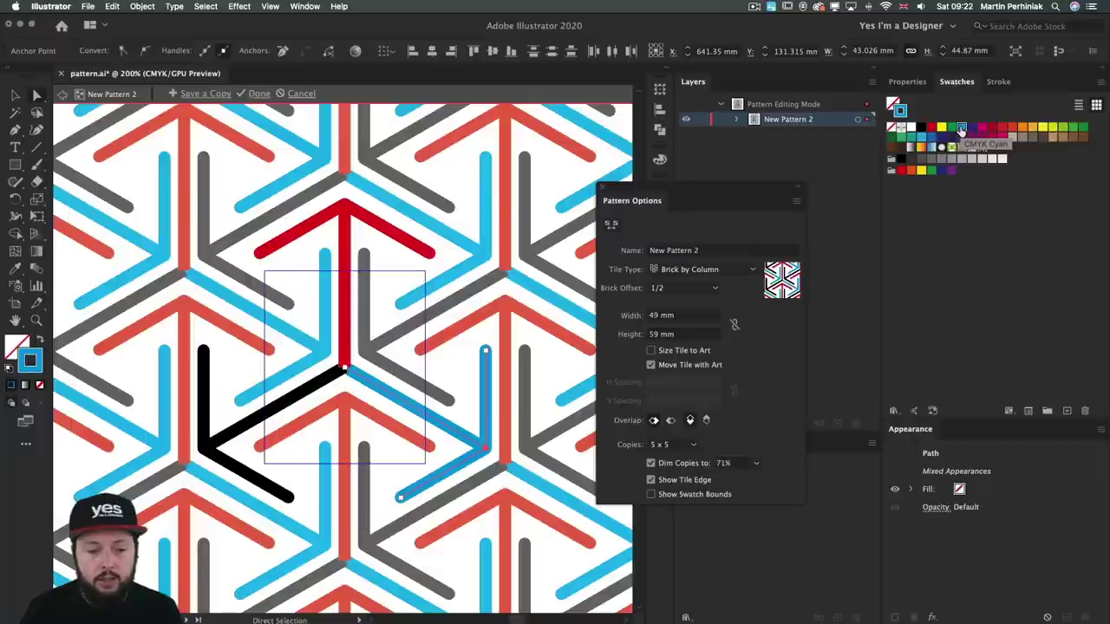
{"action": "key", "text": "super+shift+a"}
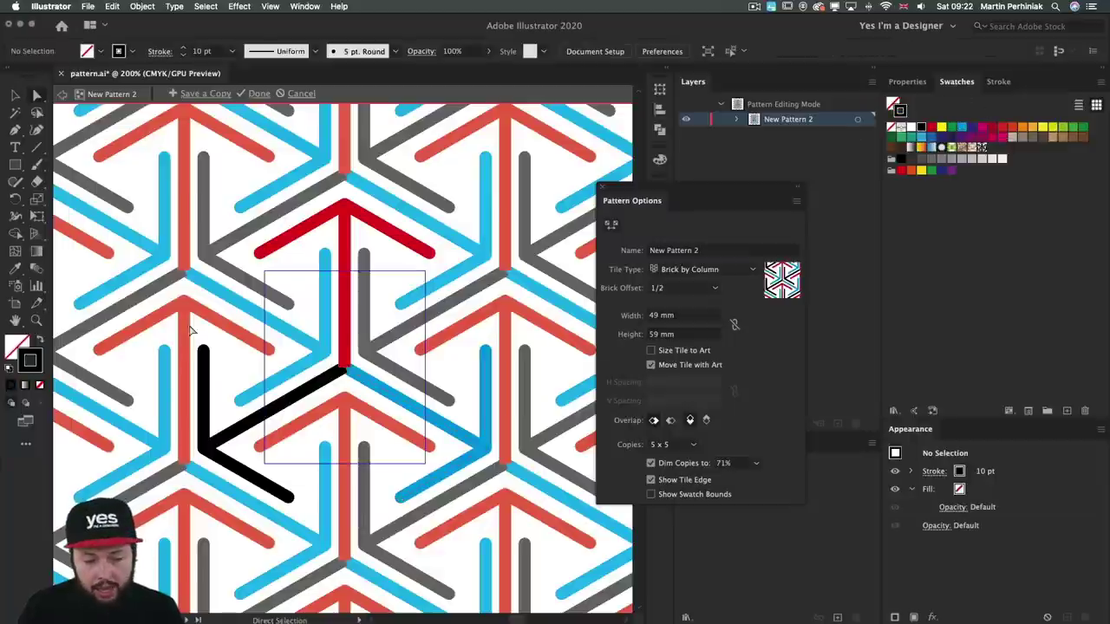
{"action": "left_click", "coordinate": [238, 471]}
{"action": "left_click", "coordinate": [1021, 127]}
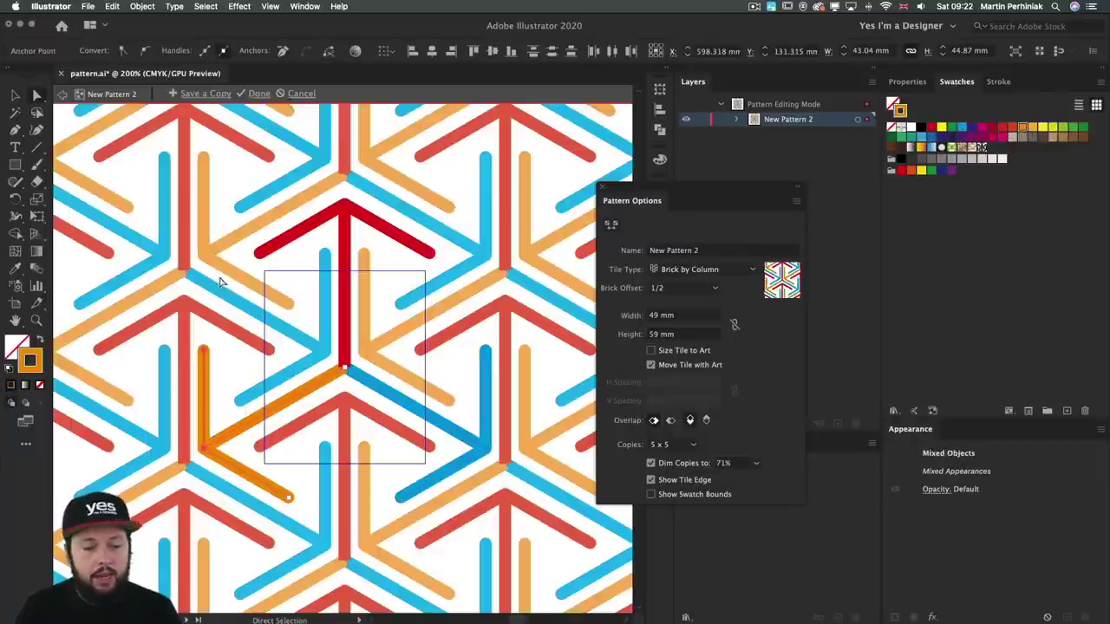
{"action": "key", "text": "super+shift+a"}
{"action": "left_click_drag", "start_coordinate": [171, 186], "coordinate": [538, 523]}
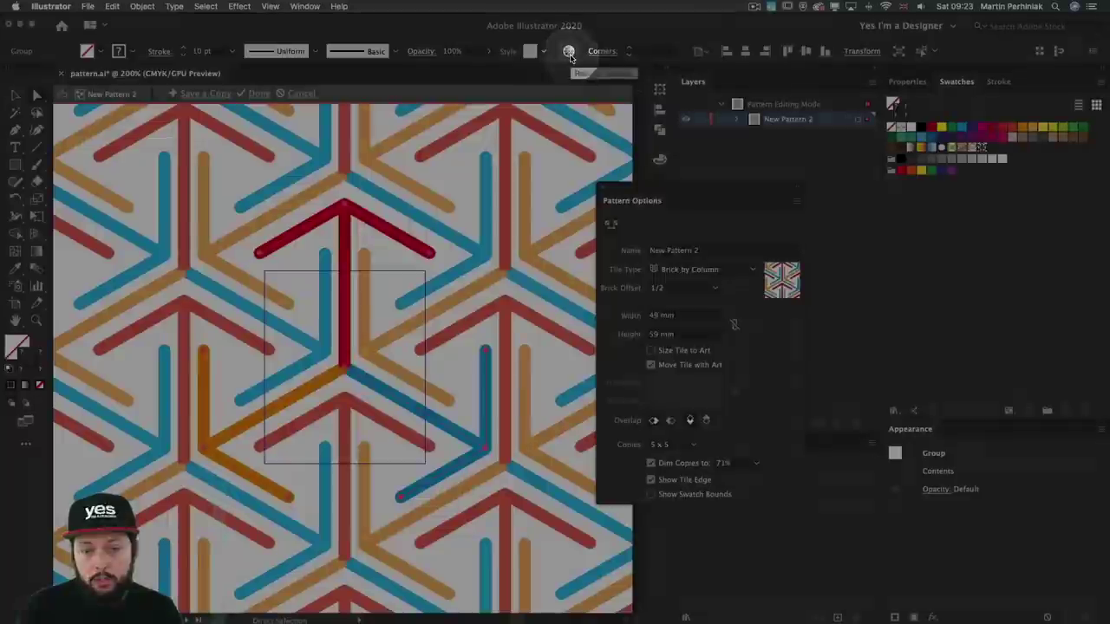
Open Recolor Artwork's colour wheel and drag the tile colours around to try new hues.
{"action": "left_click", "coordinate": [569, 52]}
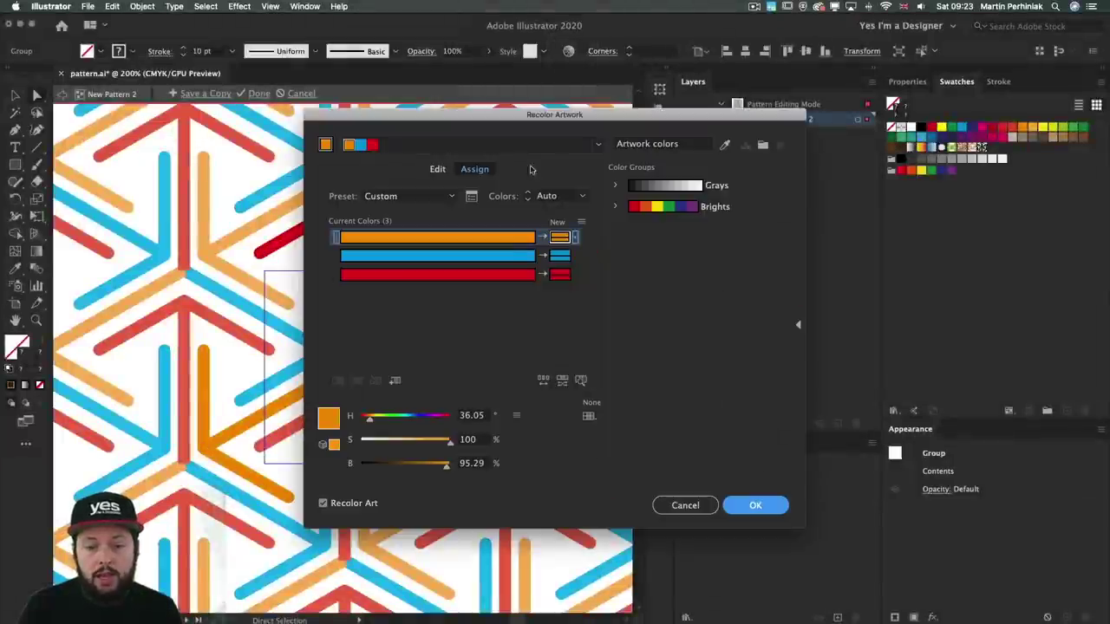
{"action": "left_click", "coordinate": [436, 169]}
{"action": "left_click_drag", "start_coordinate": [440, 114], "coordinate": [629, 122]}
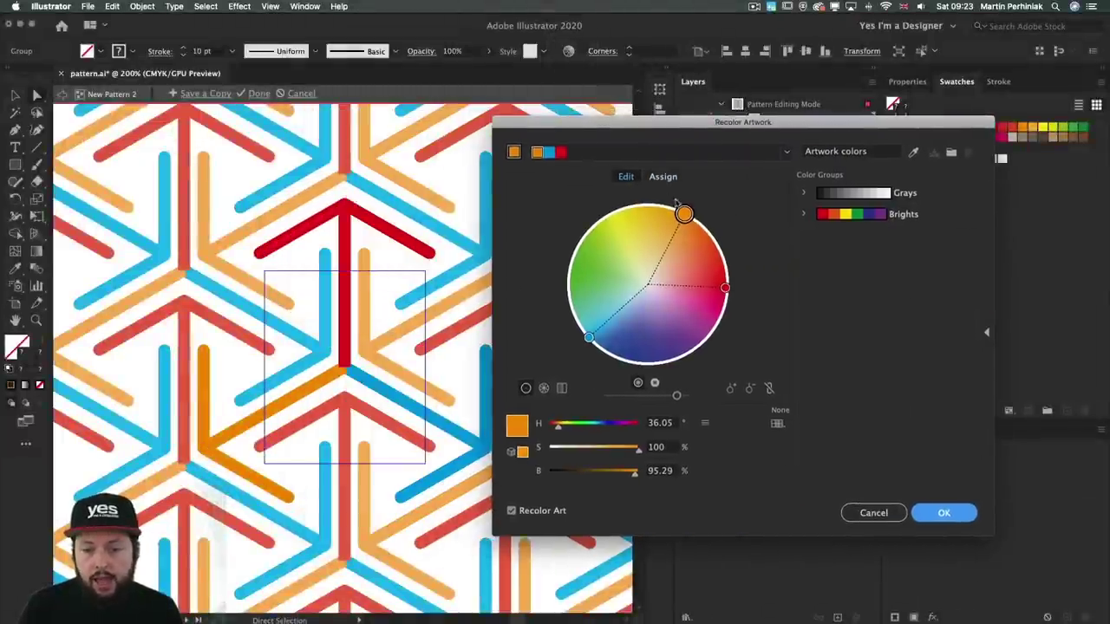
{"action": "left_click_drag", "start_coordinate": [673, 222], "coordinate": [620, 244]}
{"action": "left_click_drag", "start_coordinate": [725, 288], "coordinate": [676, 260]}
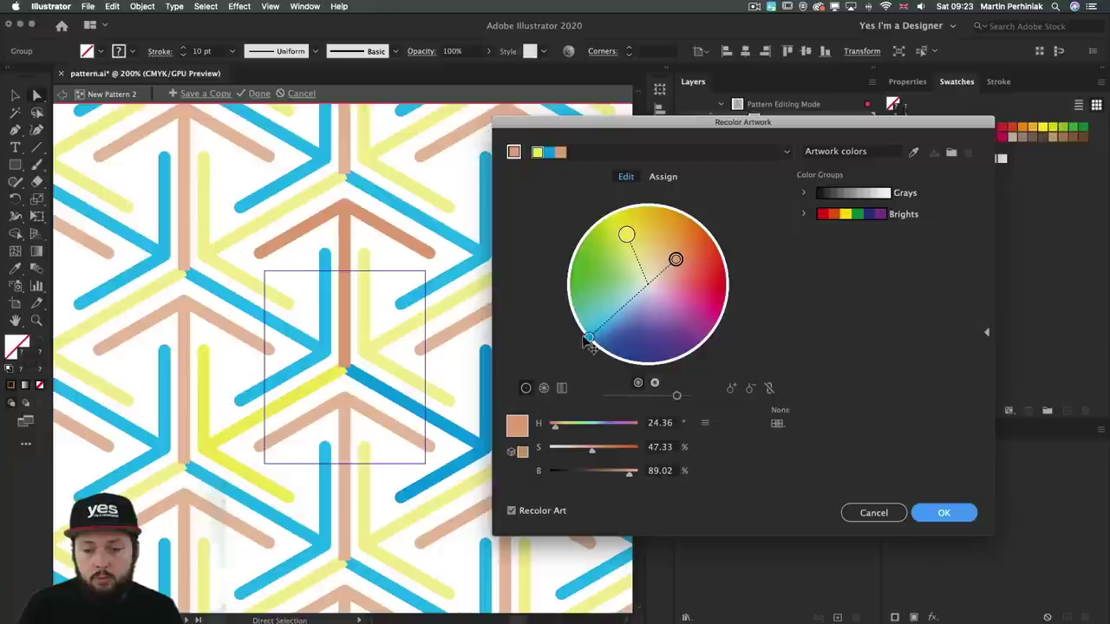
{"action": "left_click", "coordinate": [589, 337]}
{"action": "left_click_drag", "start_coordinate": [591, 343], "coordinate": [615, 277]}
{"action": "left_click_drag", "start_coordinate": [626, 234], "coordinate": [653, 330]}
{"action": "left_click_drag", "start_coordinate": [615, 277], "coordinate": [612, 319]}
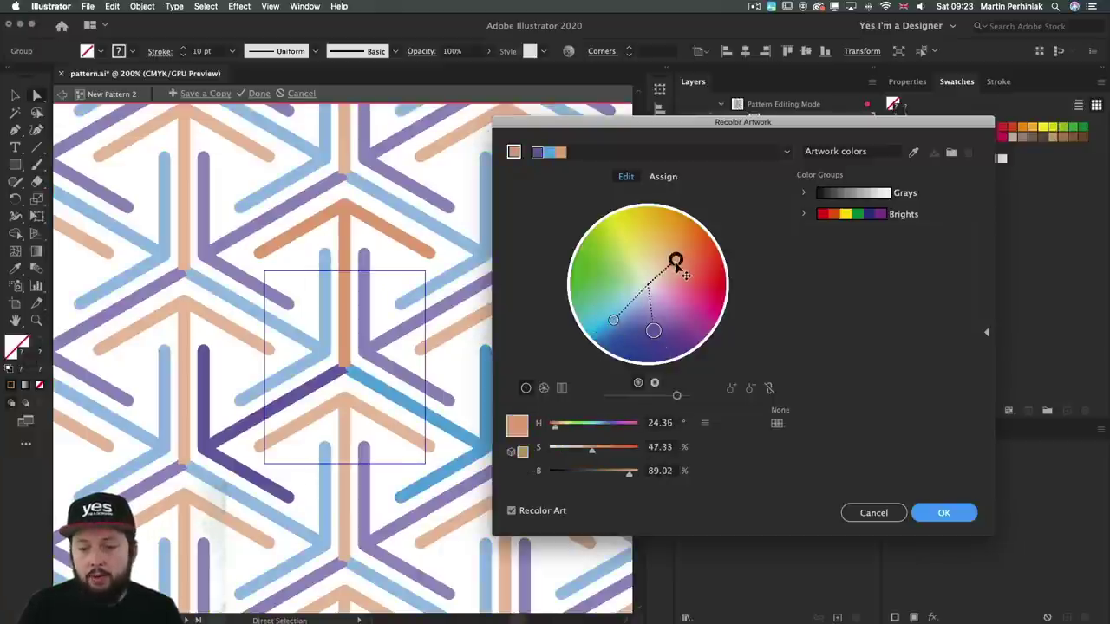
{"action": "left_click_drag", "start_coordinate": [675, 259], "coordinate": [674, 299]}
Apply the Complementary 2 harmony with a purple base colour, accept it, and exit pattern editing.
{"action": "left_click", "coordinate": [789, 152]}
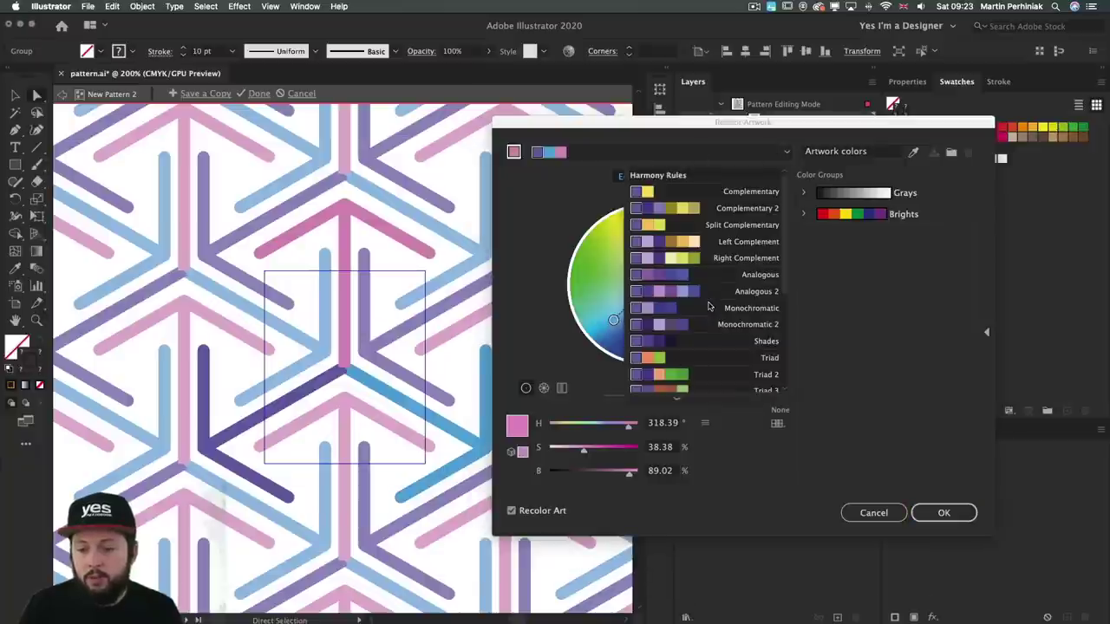
{"action": "scroll", "coordinate": [709, 306], "scroll_direction": "down", "scroll_amount": 5}
{"action": "scroll", "coordinate": [708, 306], "scroll_direction": "up", "scroll_amount": 5}
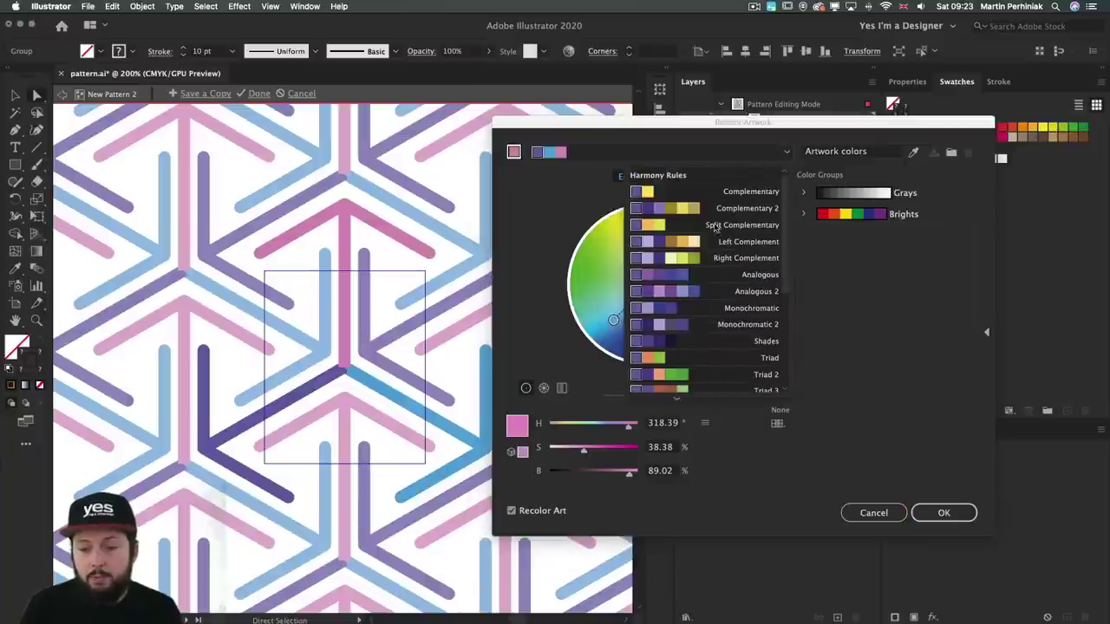
{"action": "left_click", "coordinate": [737, 209]}
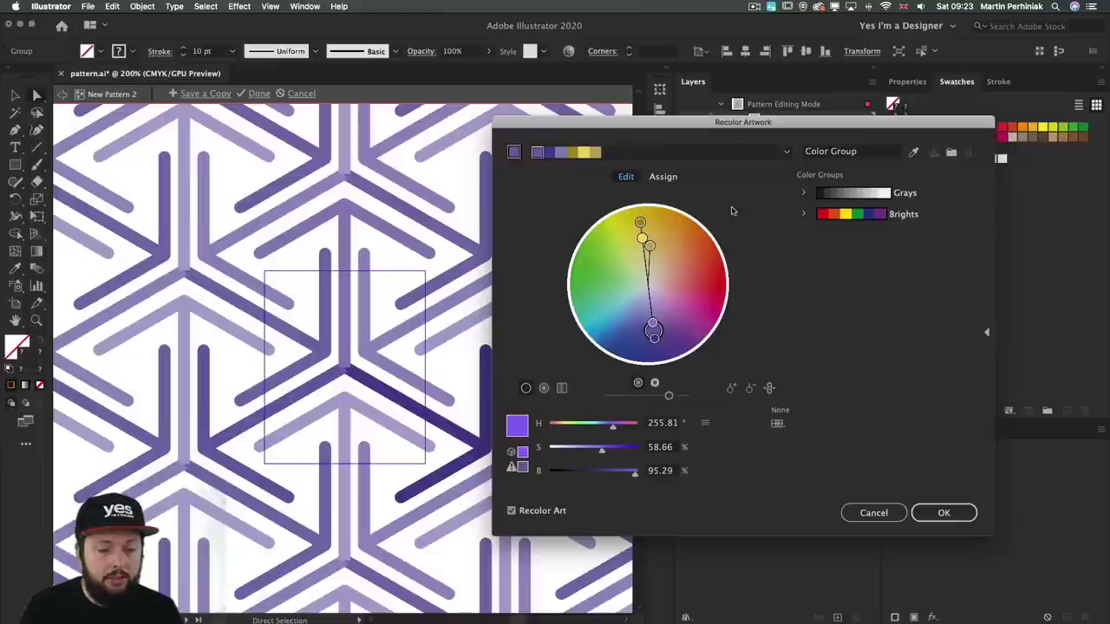
{"action": "left_click_drag", "start_coordinate": [655, 340], "coordinate": [699, 320]}
{"action": "left_click_drag", "start_coordinate": [698, 321], "coordinate": [689, 331]}
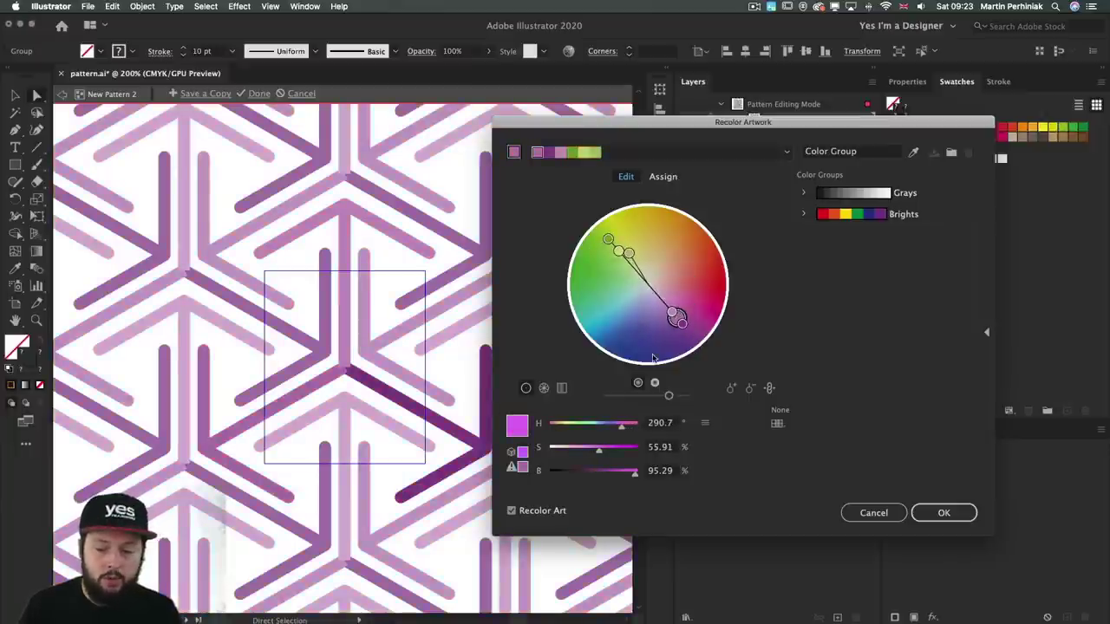
{"action": "left_click", "coordinate": [943, 512]}
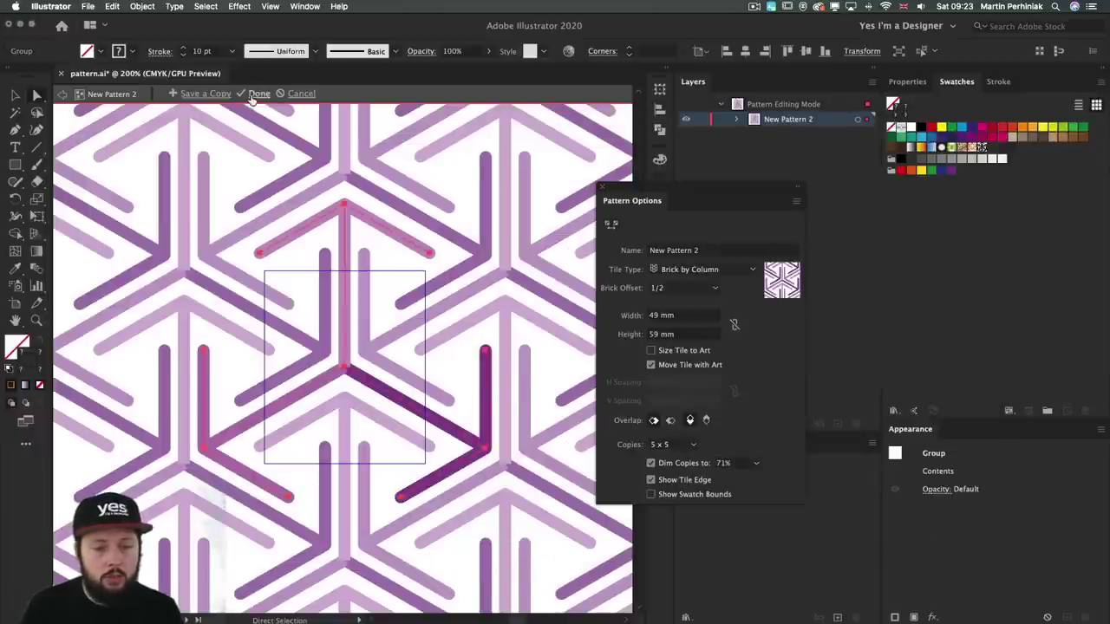
{"action": "left_click", "coordinate": [255, 93]}
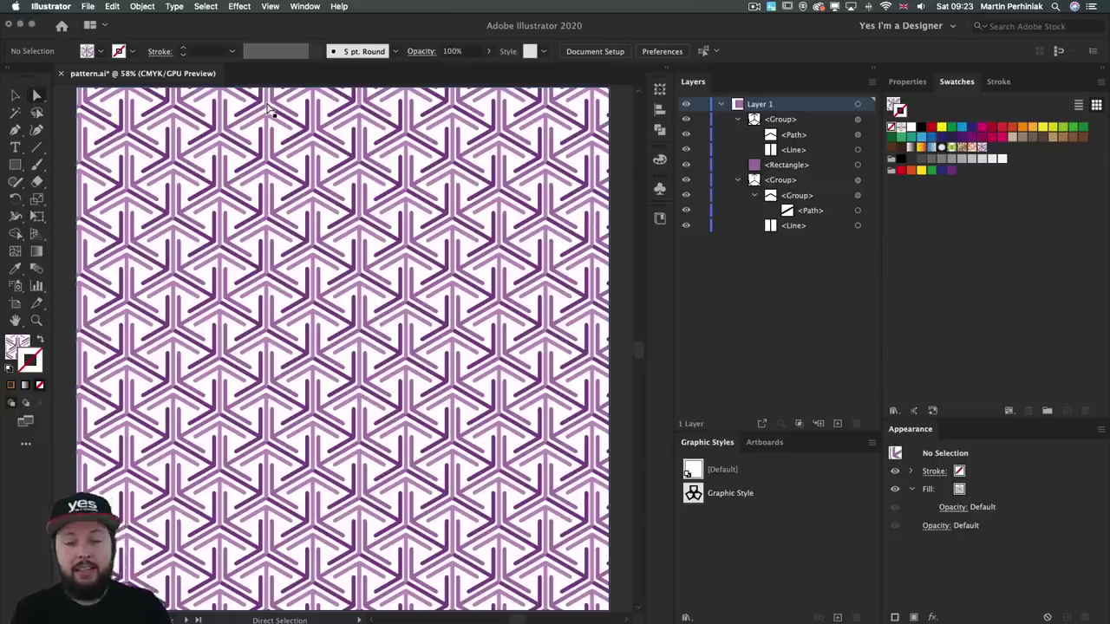